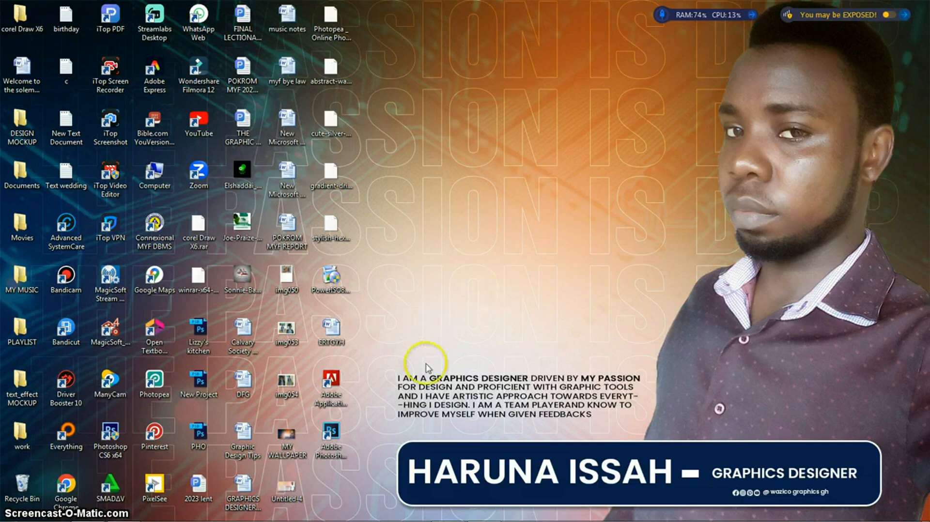
- Switch to Photoshop with the finished XMAS FLYER.psd design in view
mouse_move(349, 515)
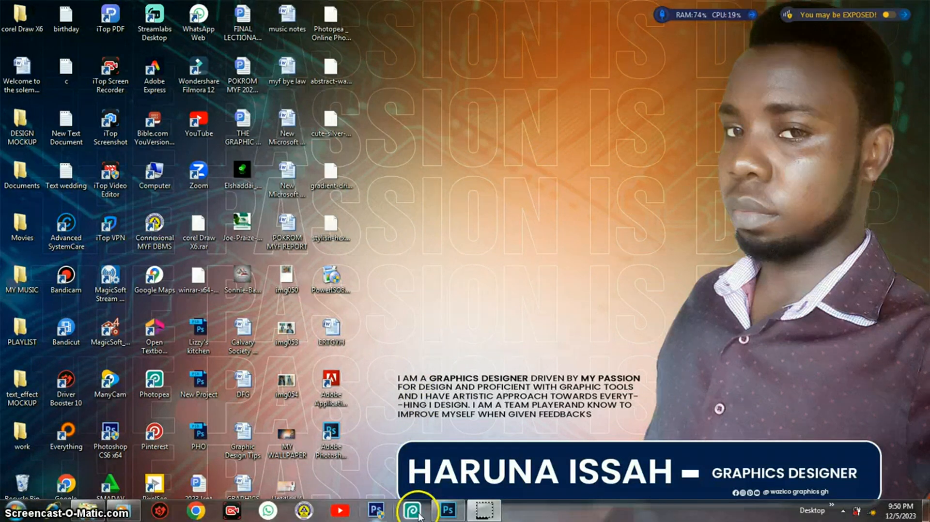
mouse_move(449, 516)
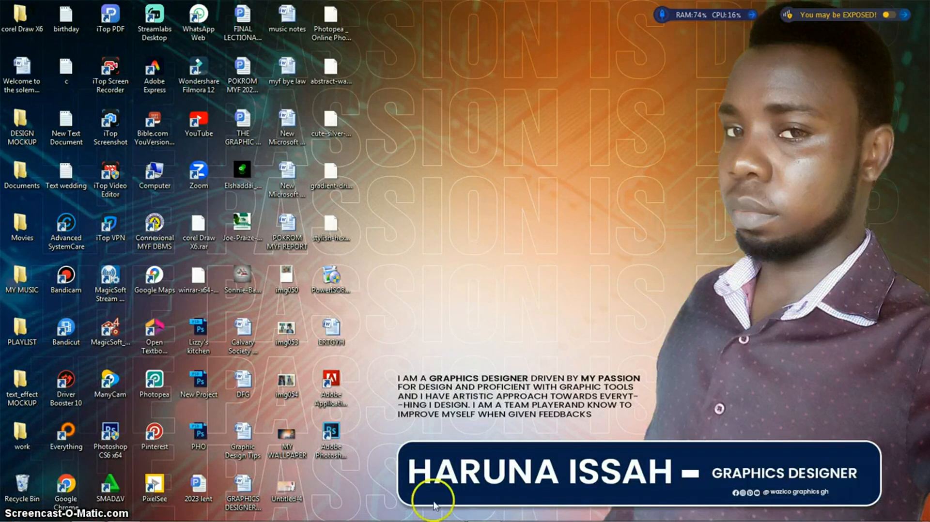
click(447, 511)
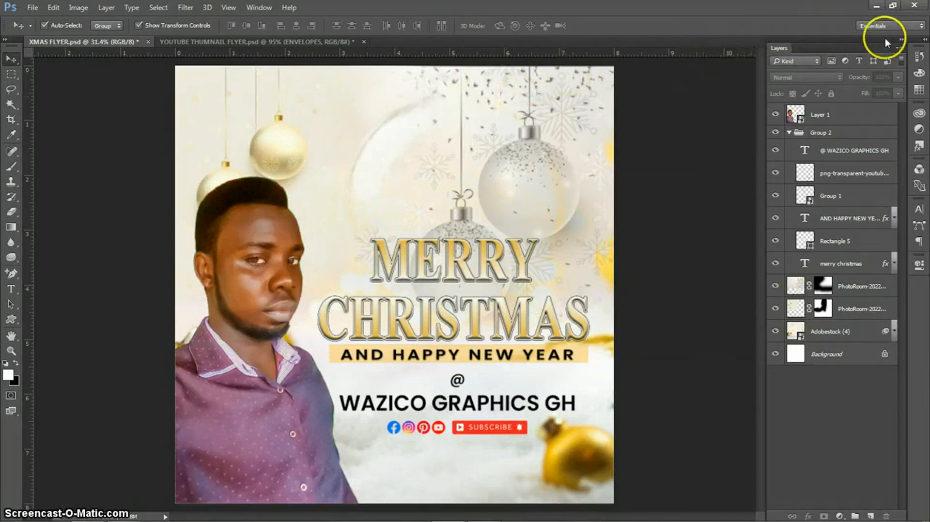
click(876, 9)
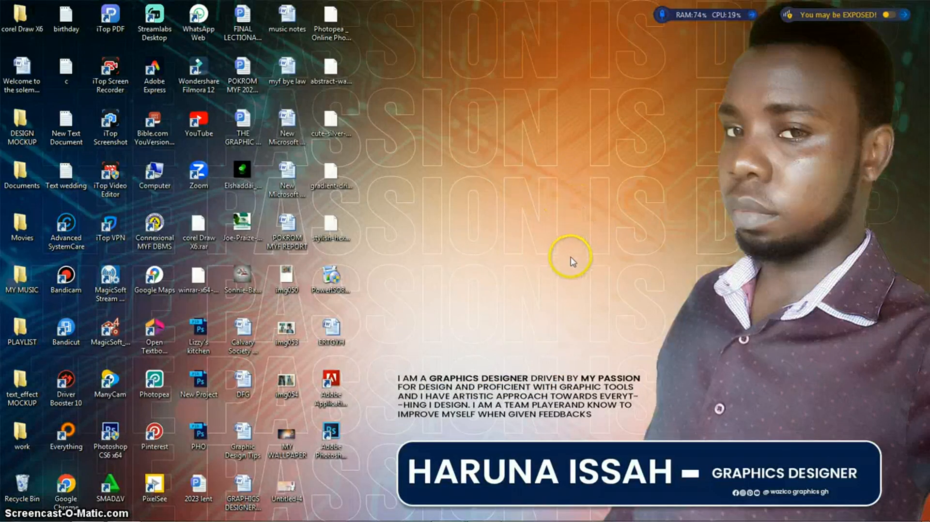
mouse_move(451, 510)
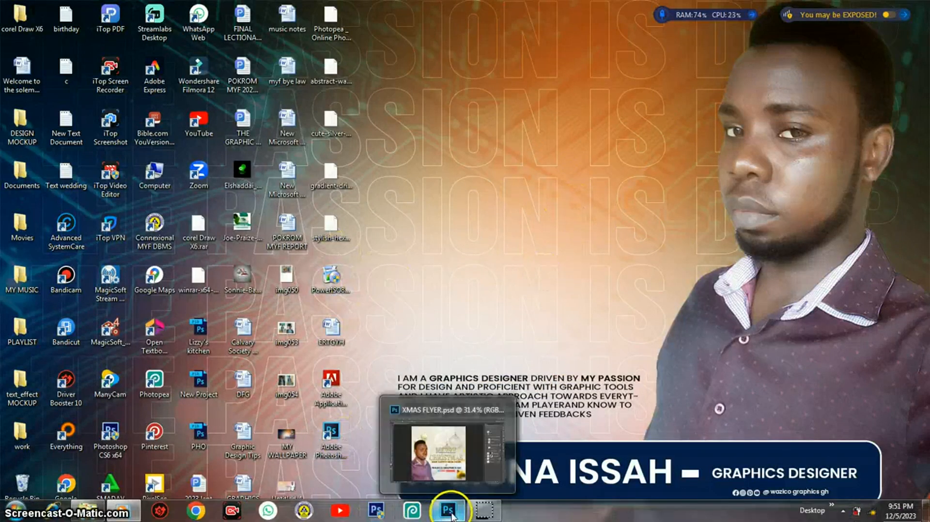
click(461, 485)
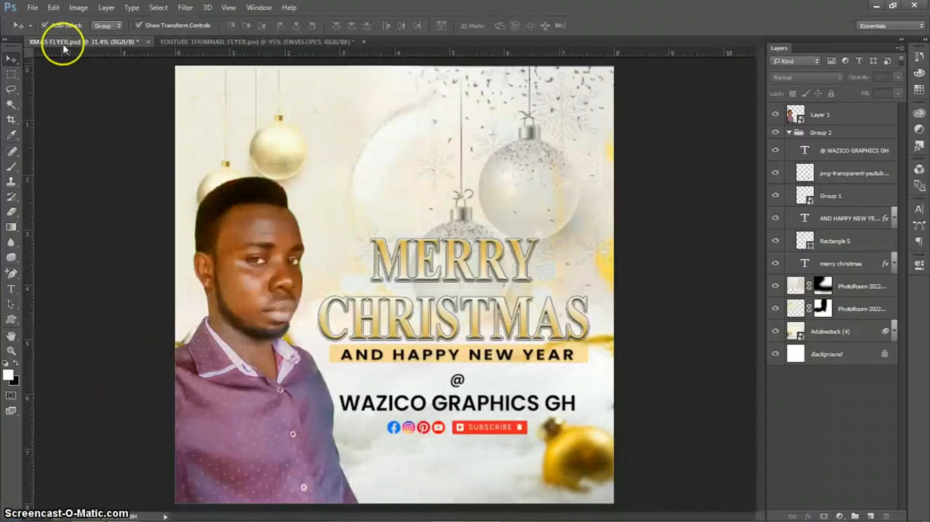
click(34, 8)
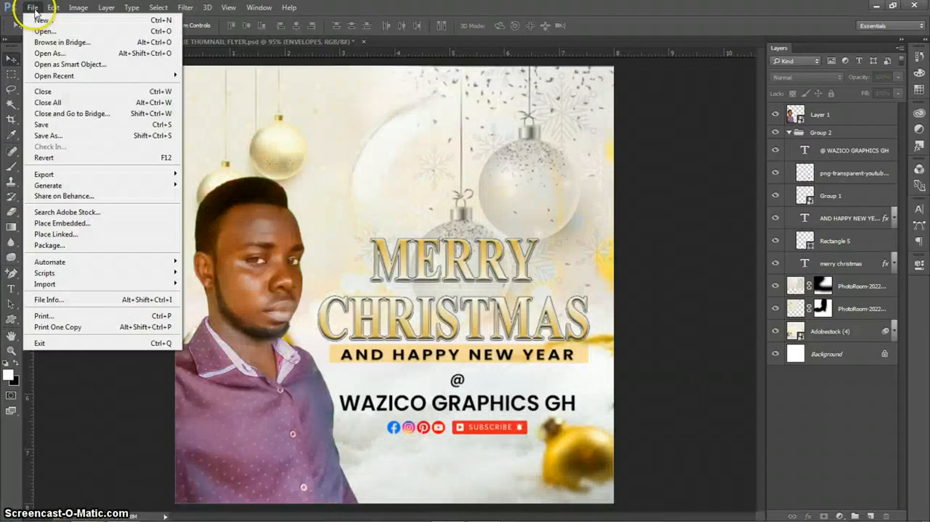
click(70, 22)
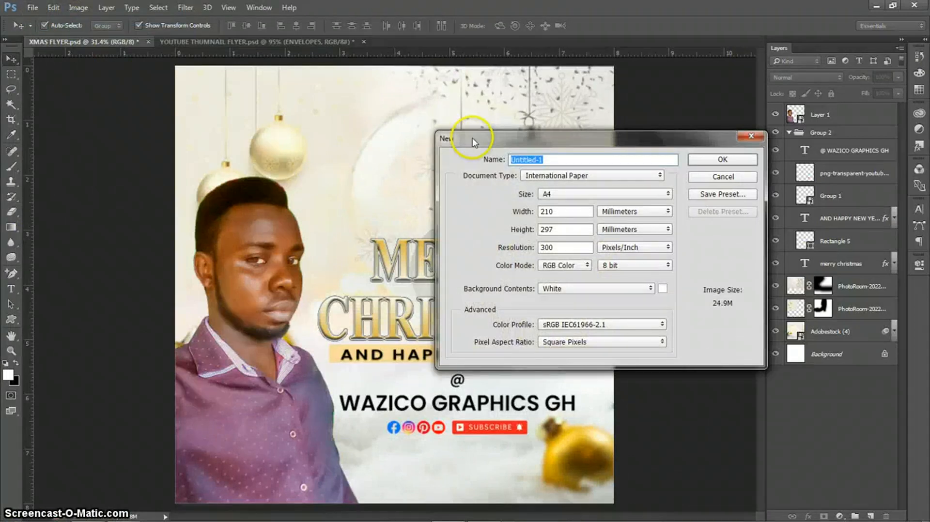
click(547, 177)
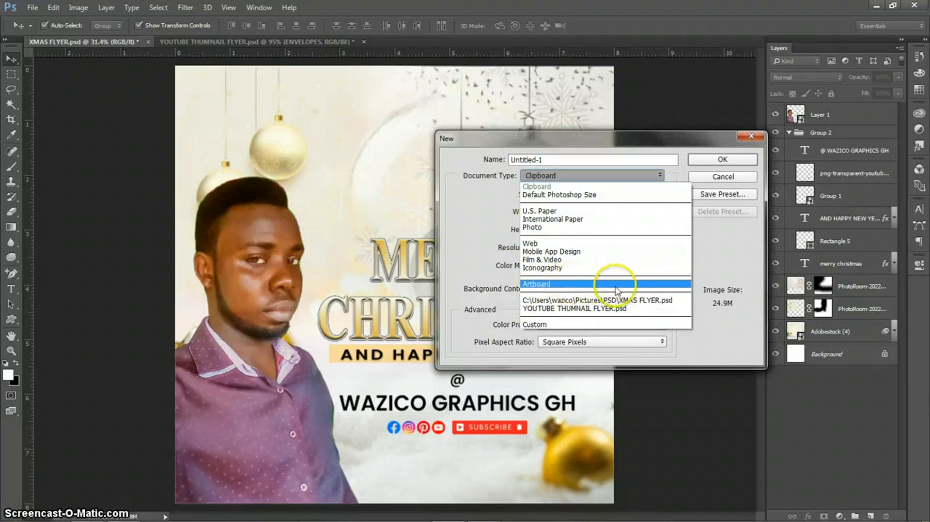
click(708, 178)
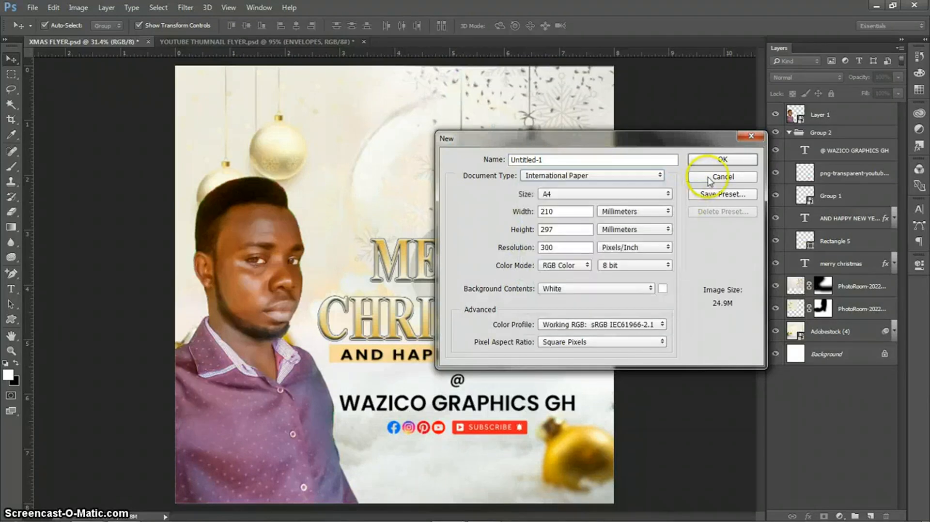
click(714, 177)
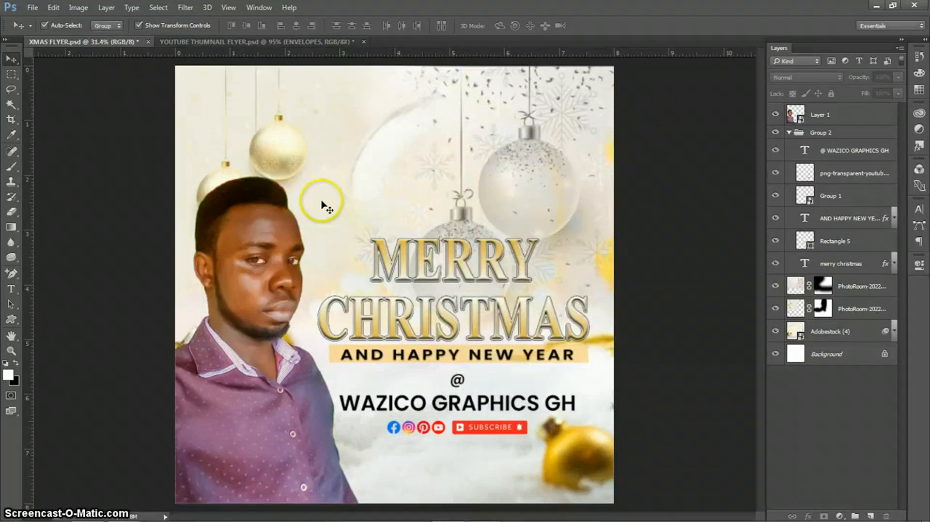
click(33, 8)
click(40, 8)
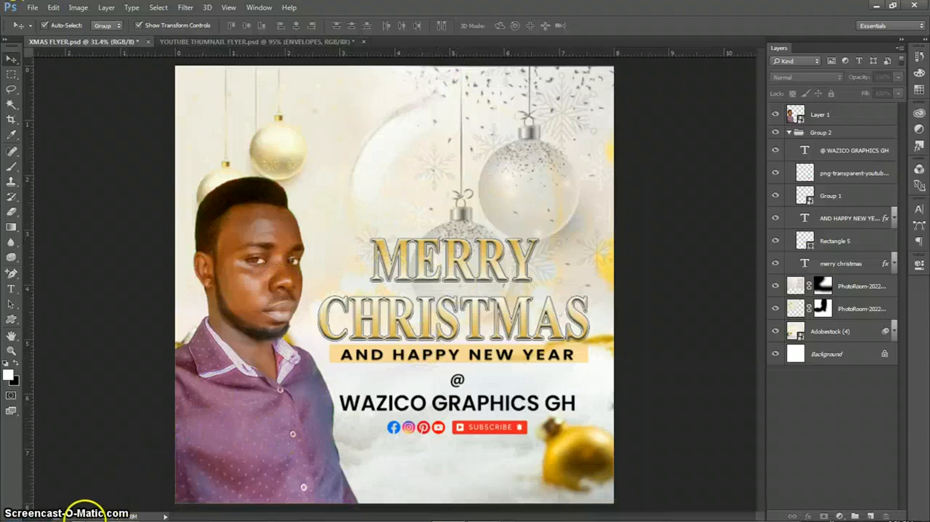
- Examine the resource images in the Christmas backgrounds folder, including the yellow gradient file, and return to Photoshop
mouse_move(84, 508)
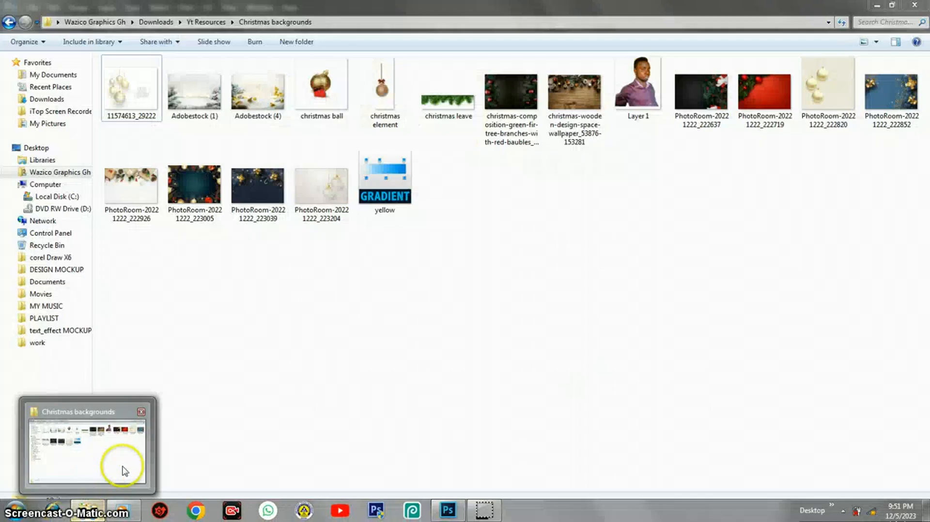
click(121, 472)
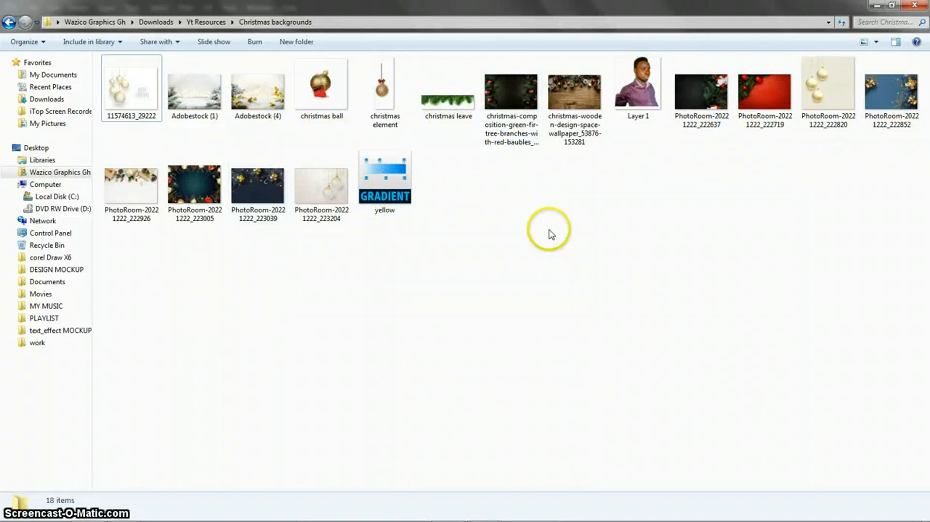
click(398, 199)
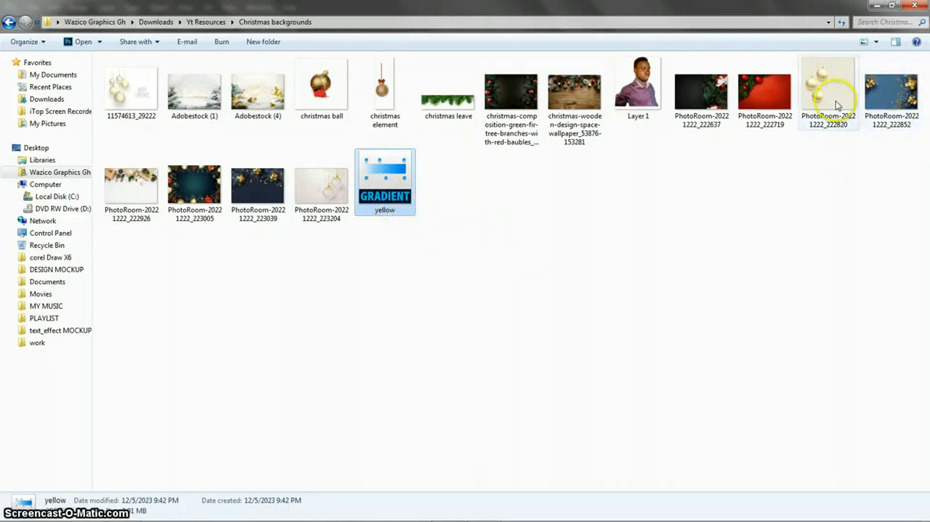
click(880, 6)
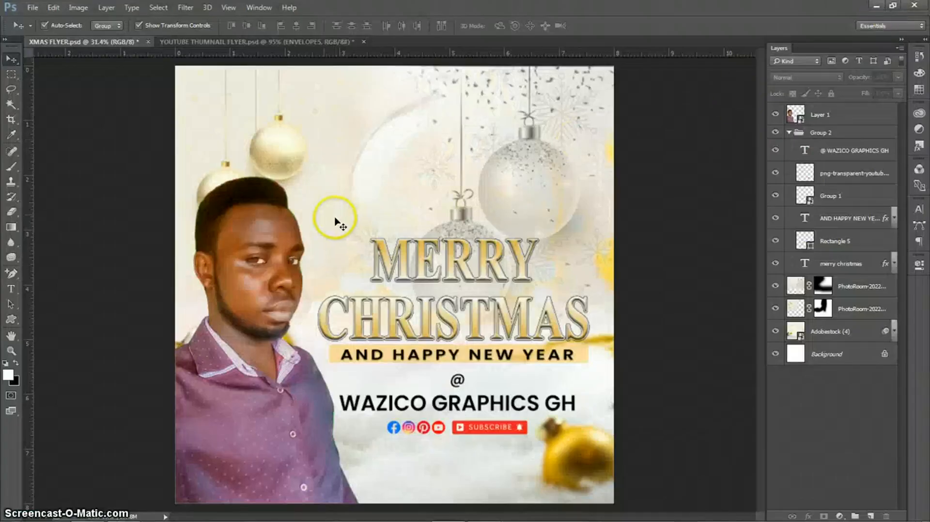
- Start a new document with its units in inches, setting both width and height to 8 inches
click(31, 6)
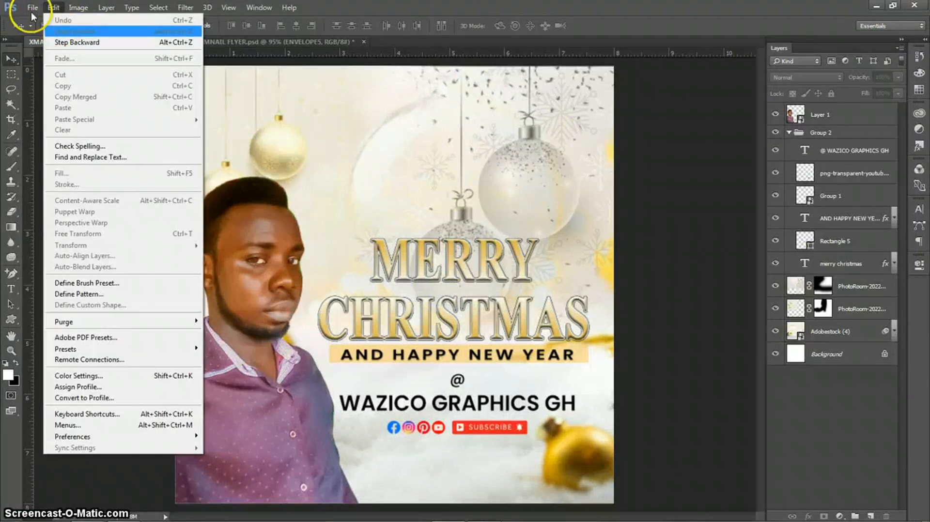
click(33, 7)
click(32, 9)
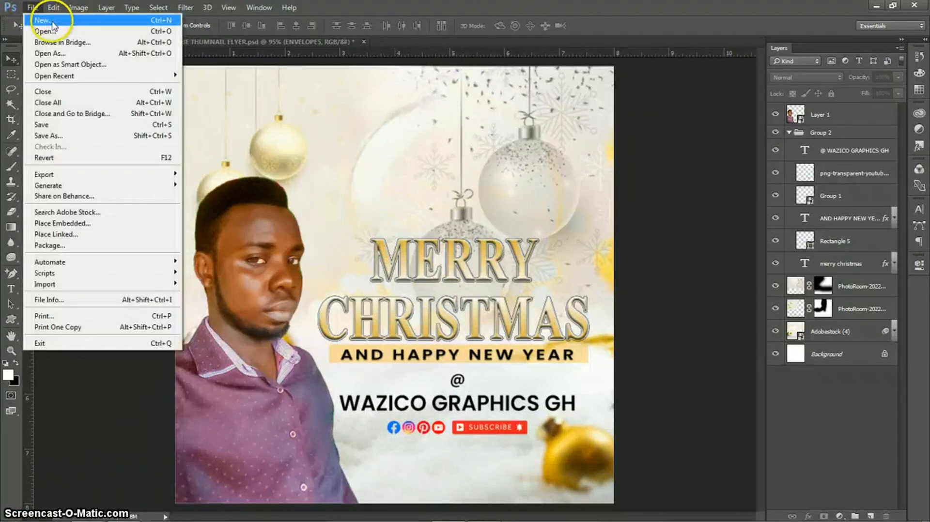
click(39, 16)
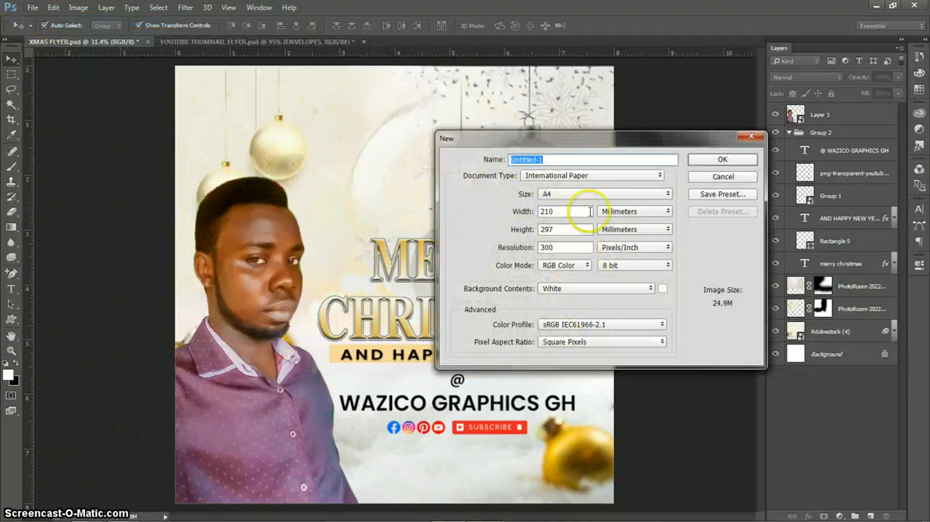
click(618, 213)
click(615, 230)
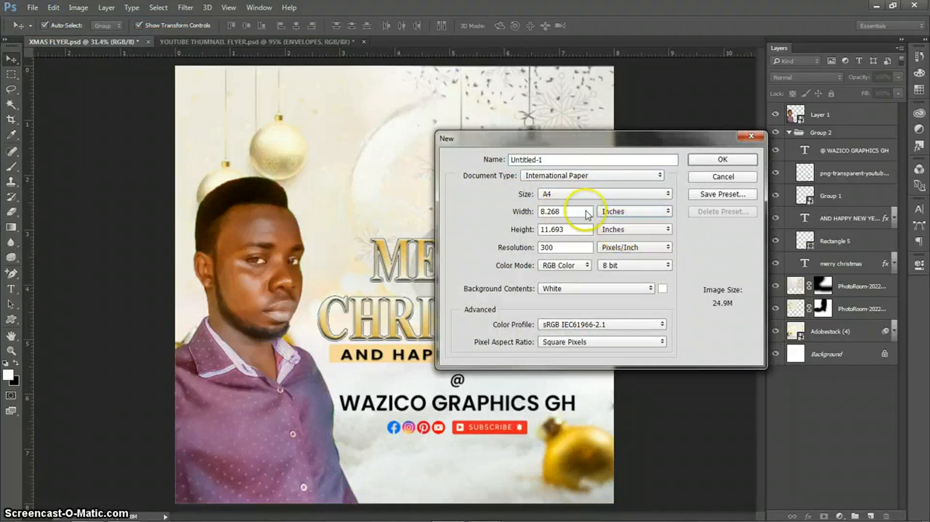
drag(567, 212, 547, 213)
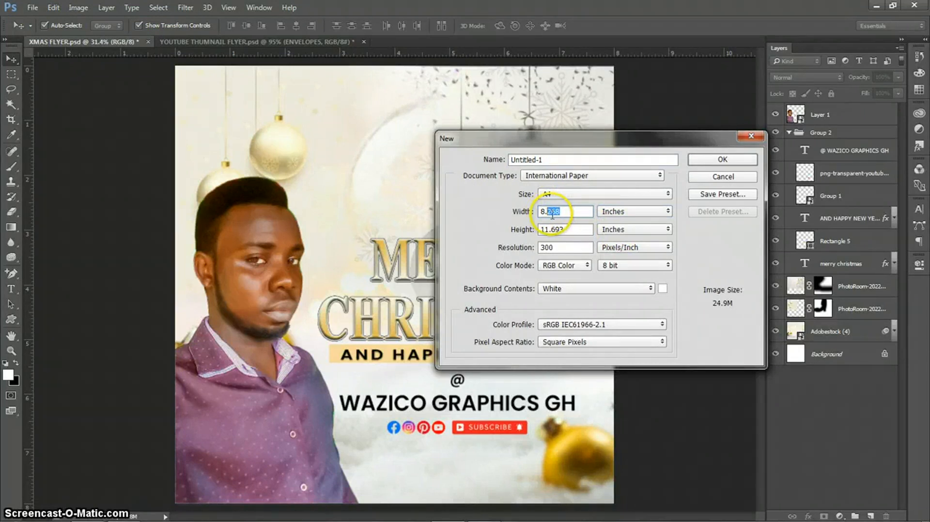
key(BackSpace)
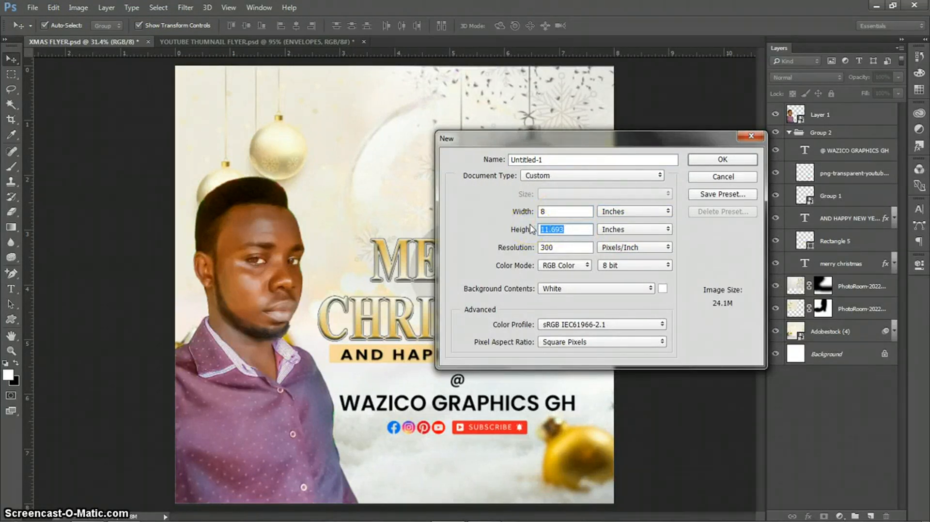
text(8)
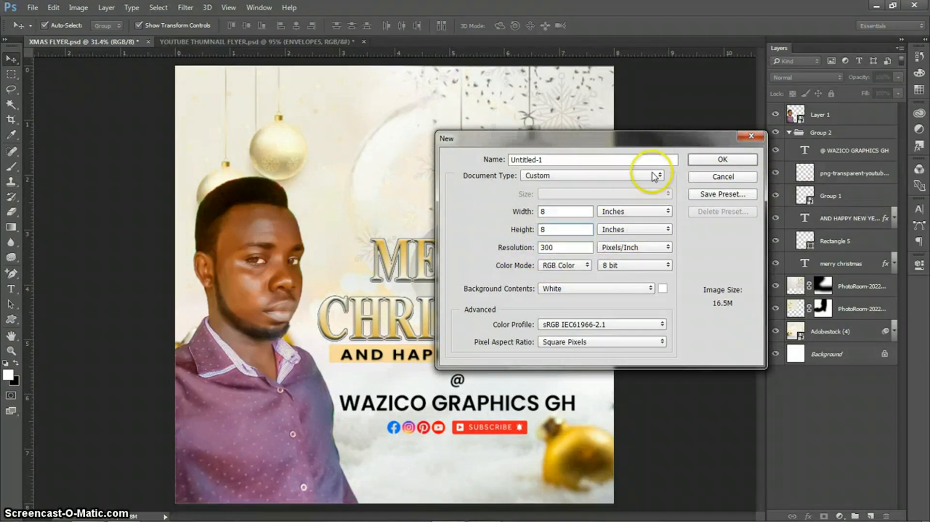
- Name the new document "xmas flyer" and create it
click(598, 163)
text(xmas flyer)
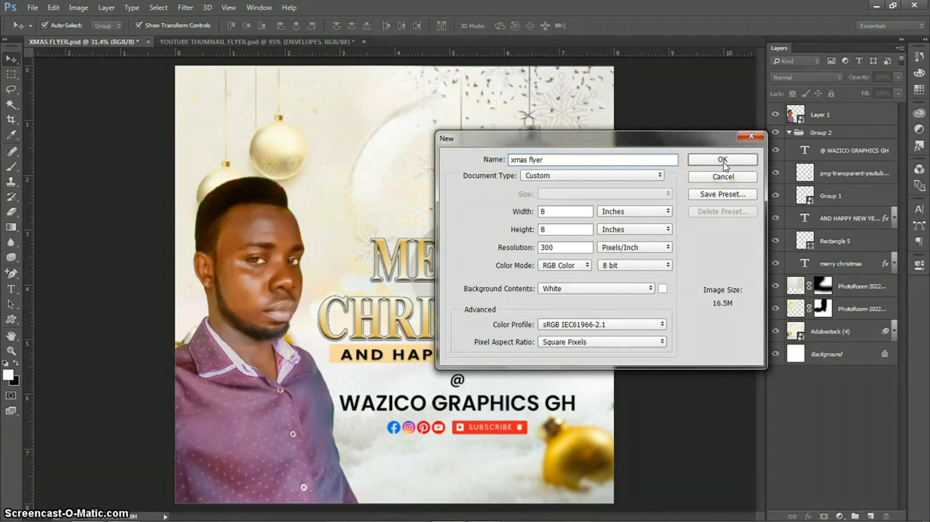
click(722, 161)
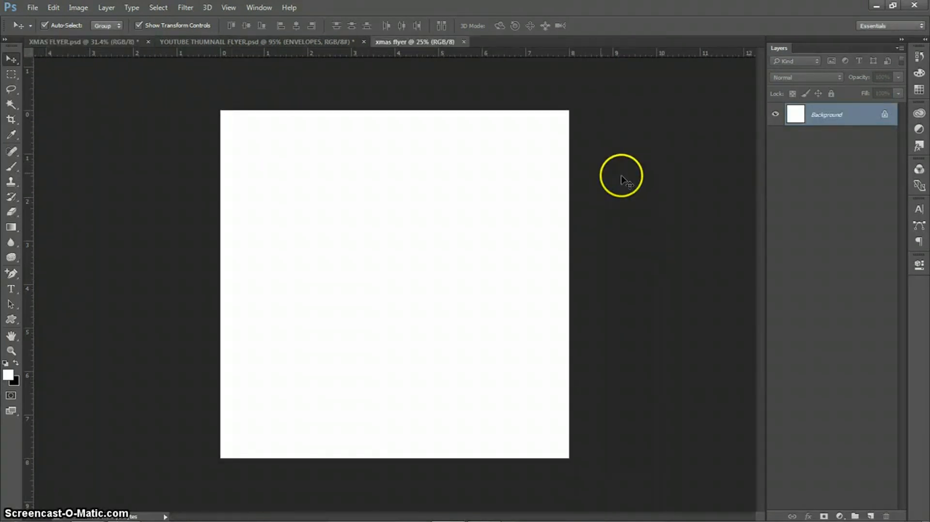
key(ctrl+0)
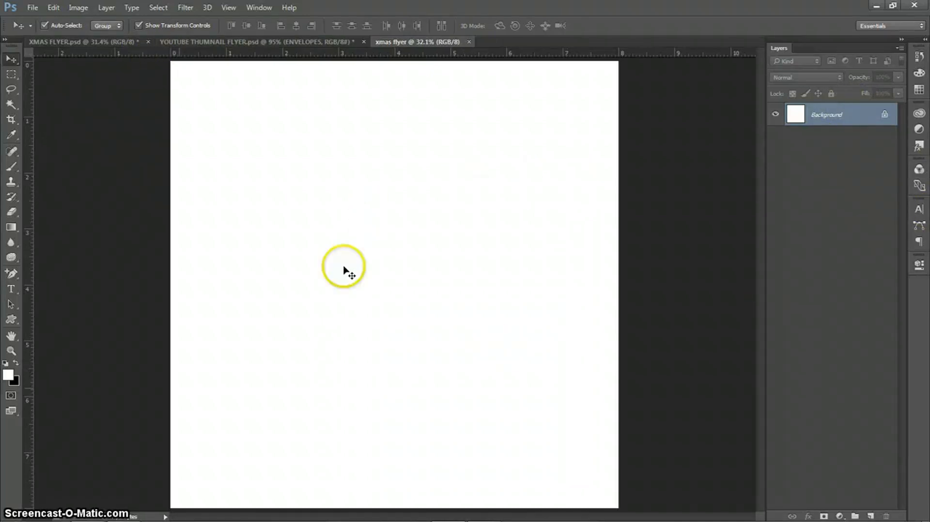
mouse_move(99, 515)
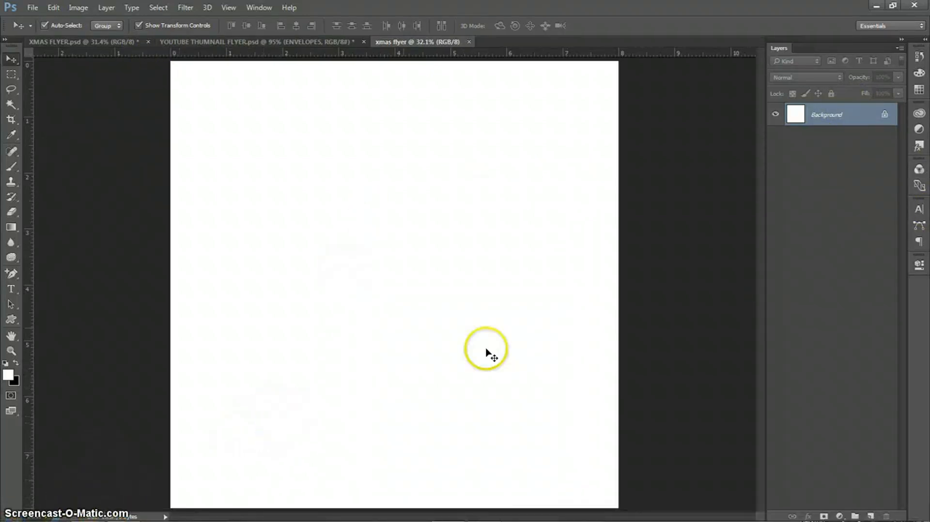
- Start placing an embedded image in the new document and open the Downloads folder
click(33, 7)
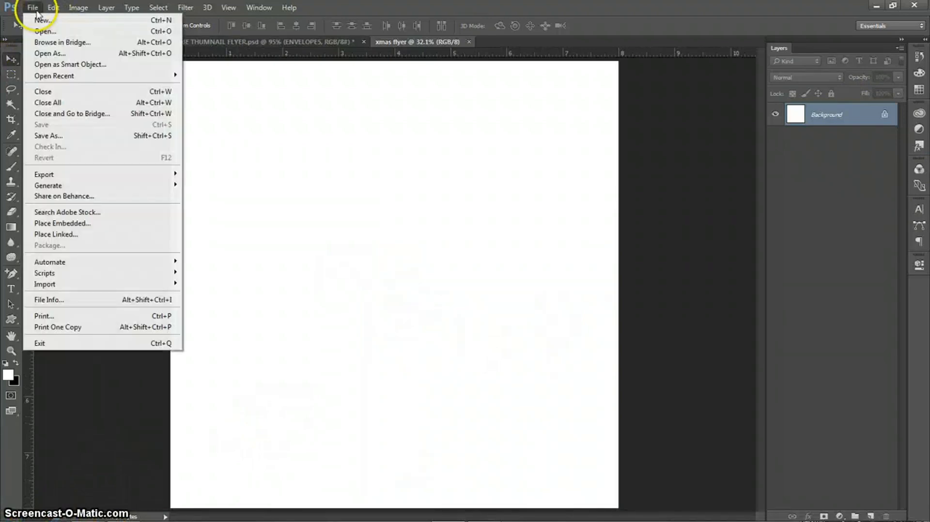
click(89, 223)
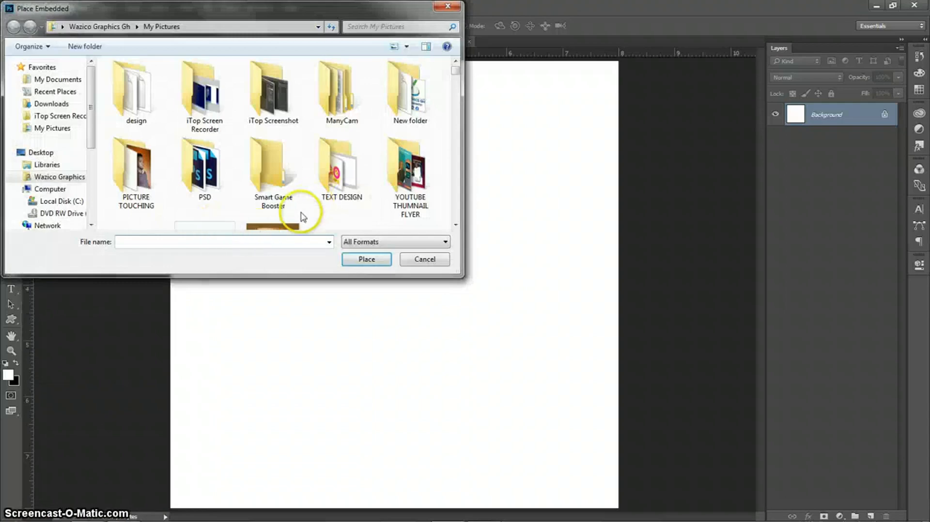
drag(456, 71, 352, 94)
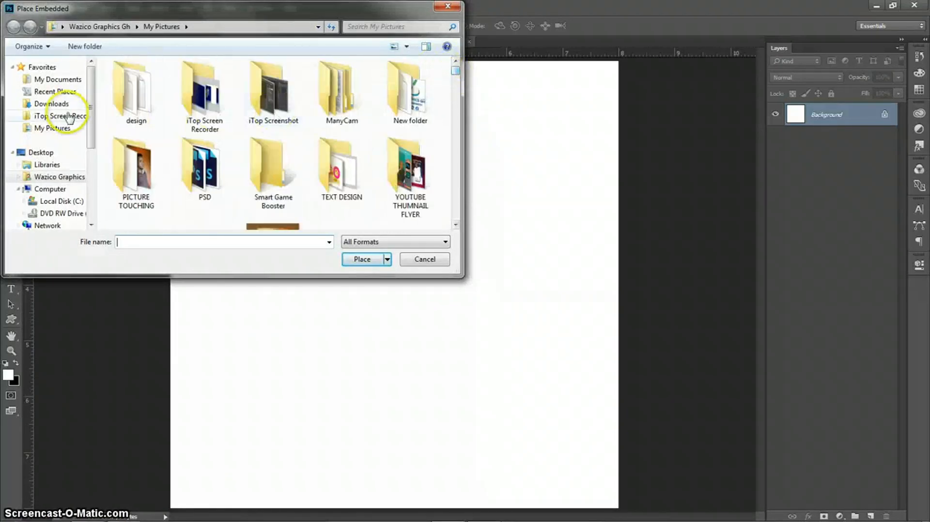
click(51, 103)
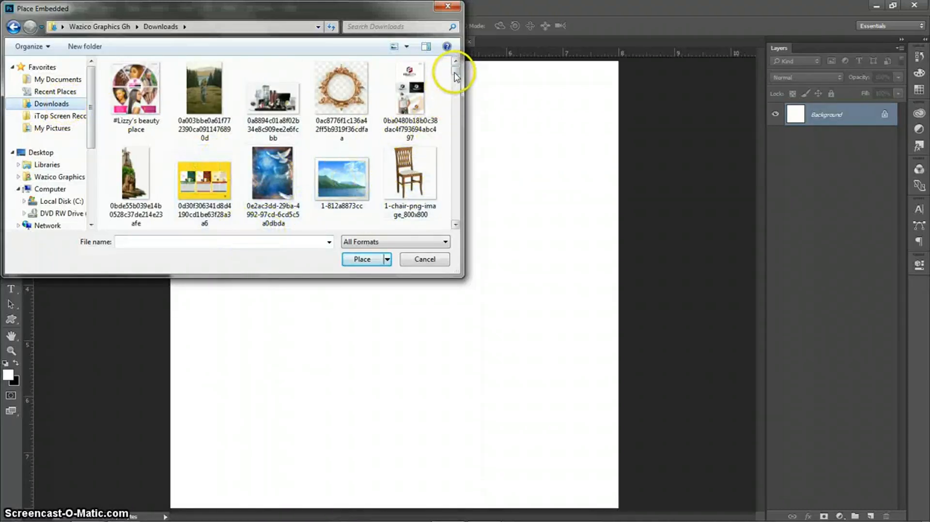
- Look through the Downloads folder for the Yt Resources folder
click(458, 224)
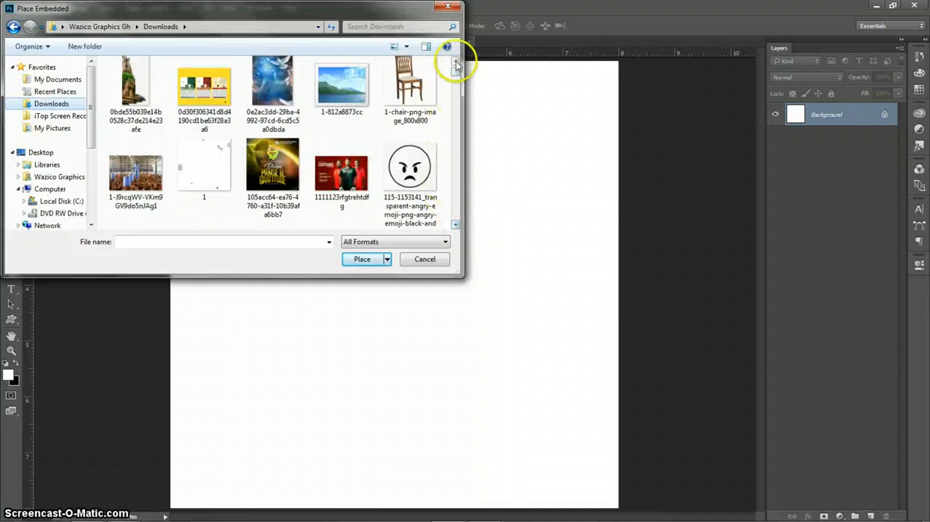
mouse_move(456, 73)
mouse_down()
mouse_move(458, 215)
mouse_move(455, 73)
mouse_up()
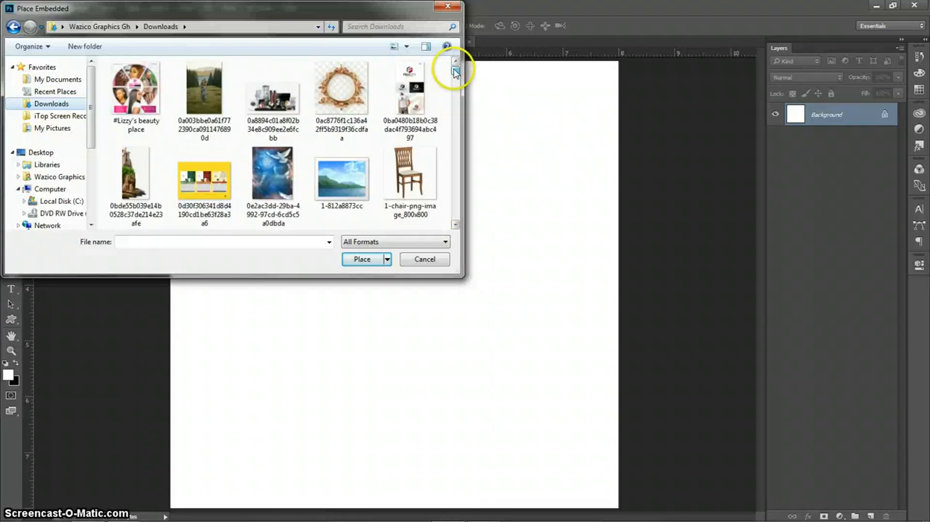
right_click(372, 136)
click(395, 182)
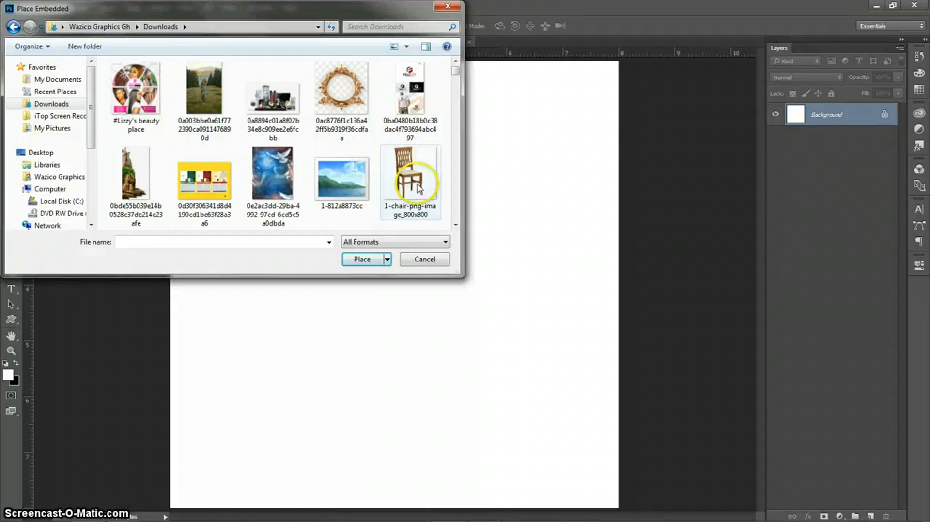
click(456, 224)
click(456, 225)
click(456, 225)
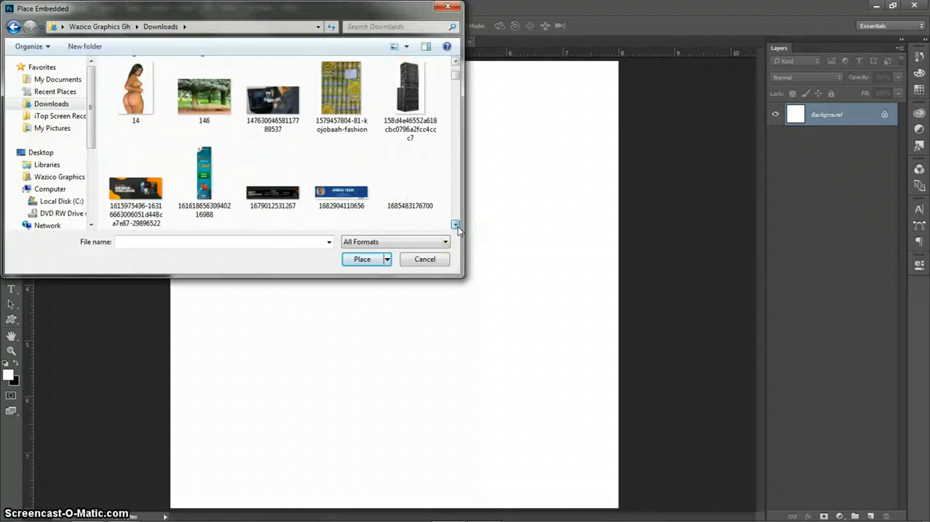
click(456, 224)
click(456, 225)
click(456, 225)
click(456, 224)
click(456, 224)
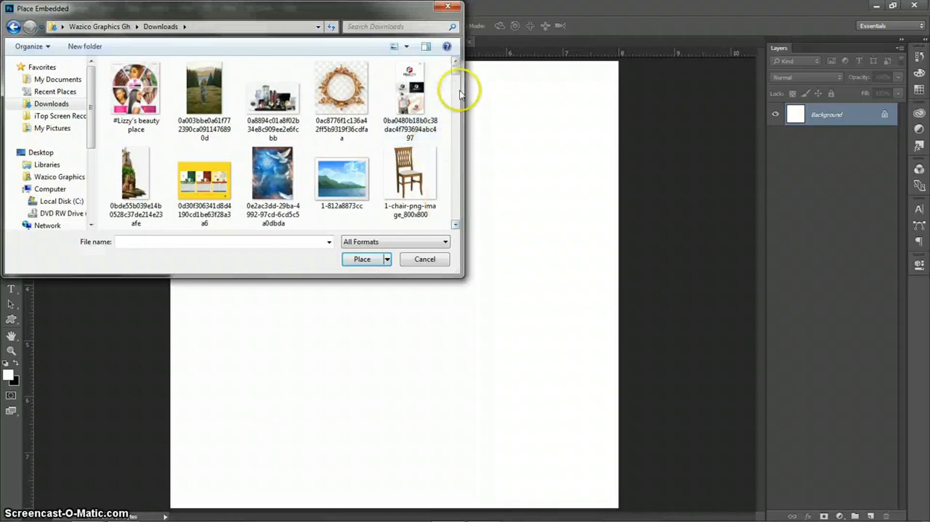
click(456, 225)
click(456, 225)
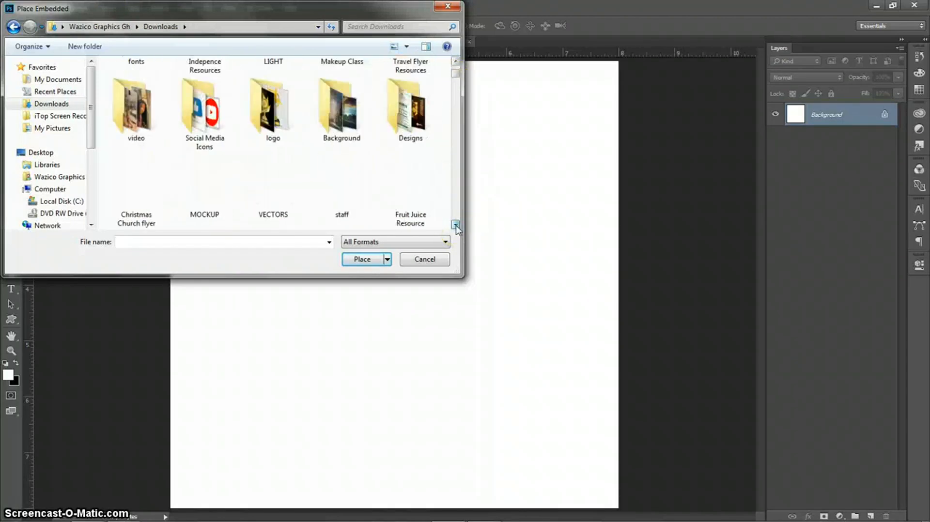
click(455, 224)
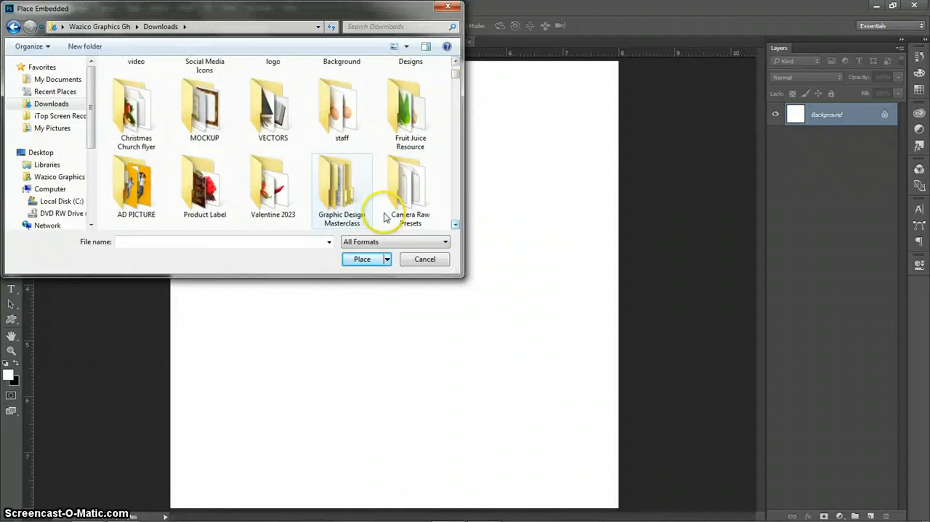
click(455, 225)
click(455, 224)
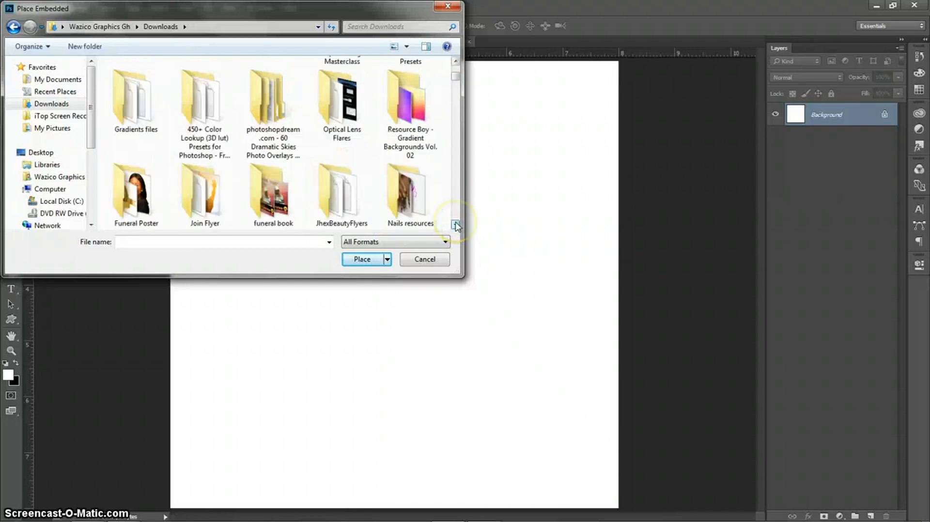
click(456, 224)
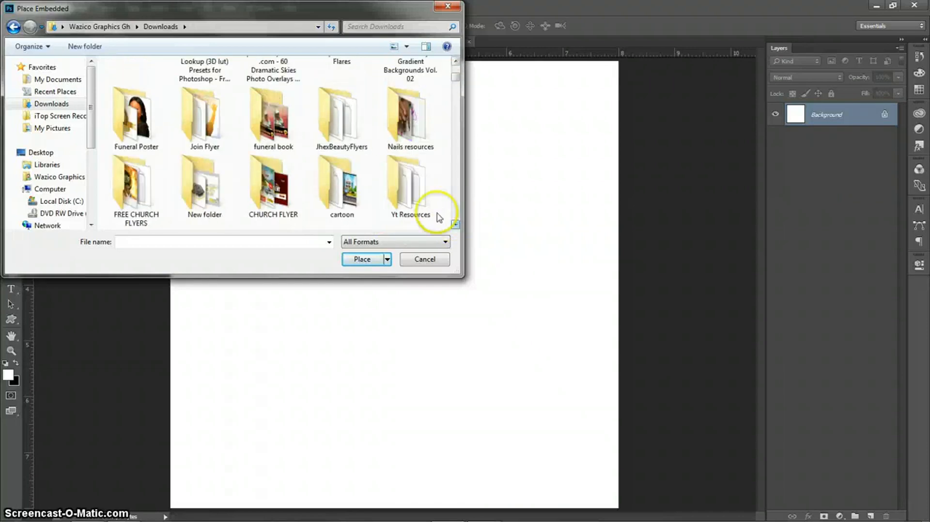
- Place the Adobestock (4) image from the Christmas backgrounds folder inside Yt Resources
double_click(423, 193)
click(210, 97)
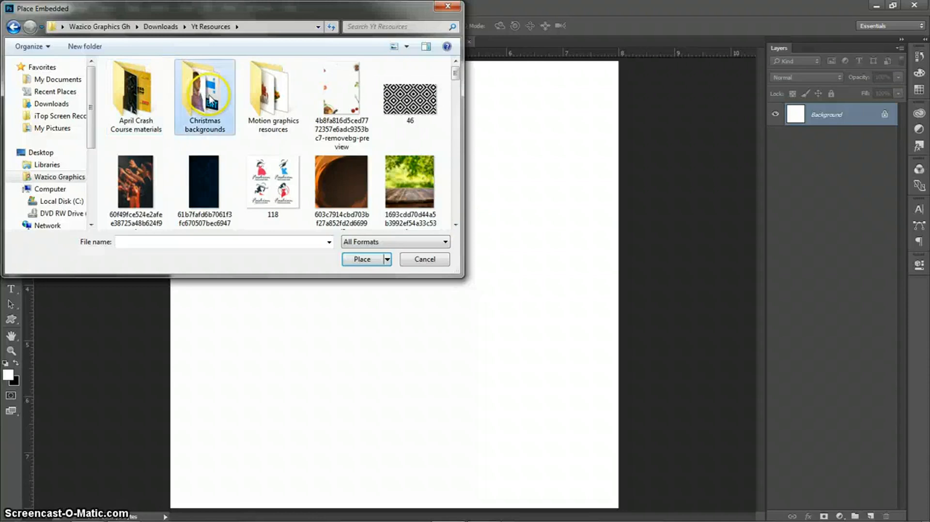
double_click(209, 97)
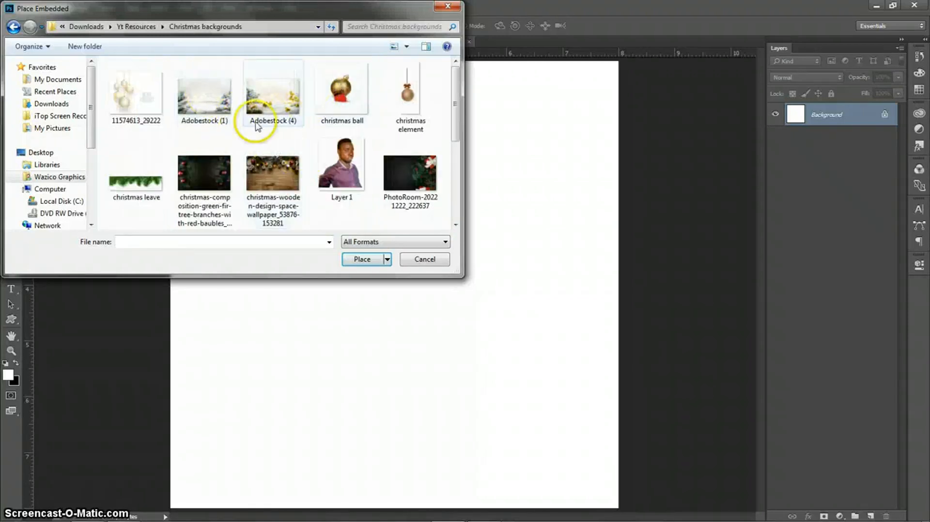
click(287, 121)
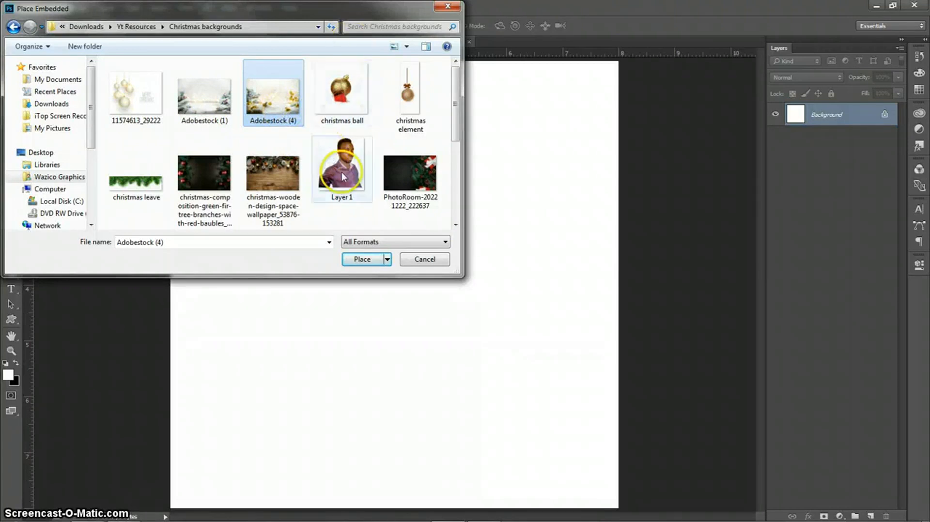
click(362, 259)
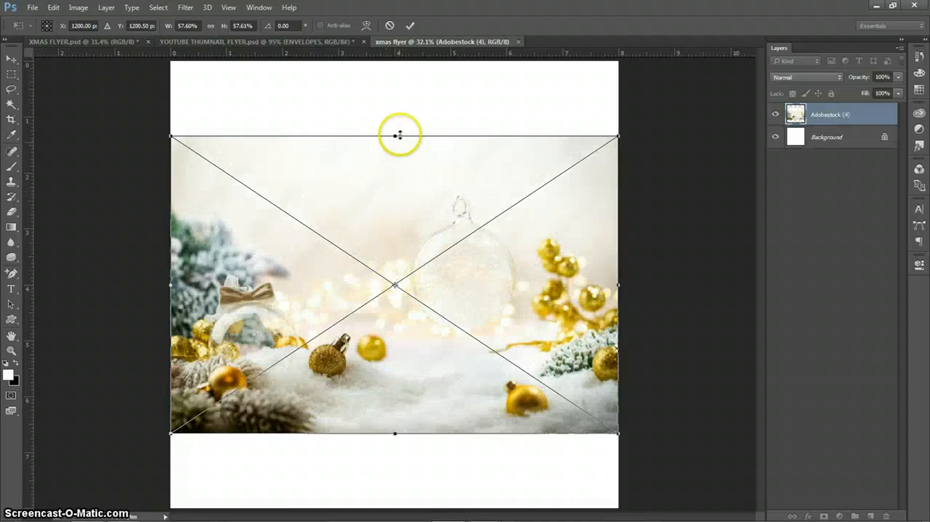
- Stretch the placed Adobestock (4) image vertically to both canvas edges so it fills the whole document, and commit the transform
drag(396, 136, 388, 65)
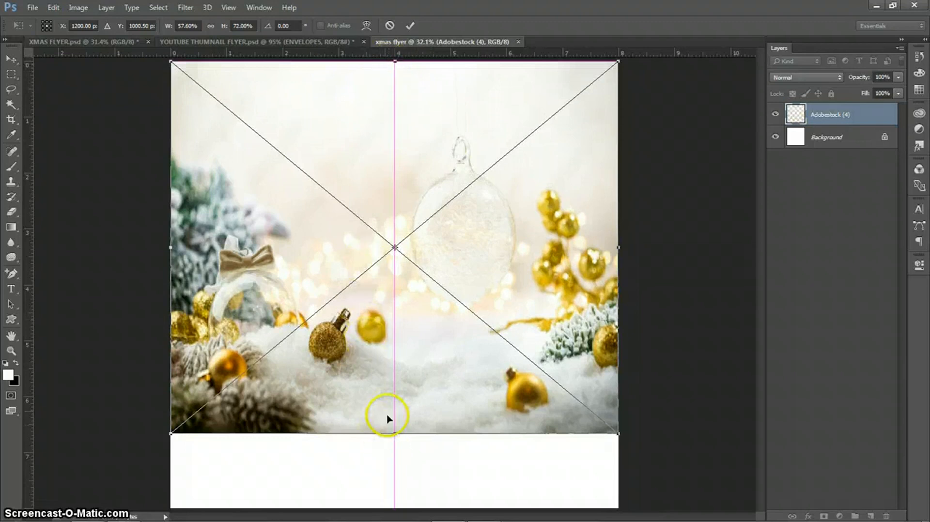
drag(395, 433, 395, 508)
drag(396, 432, 401, 486)
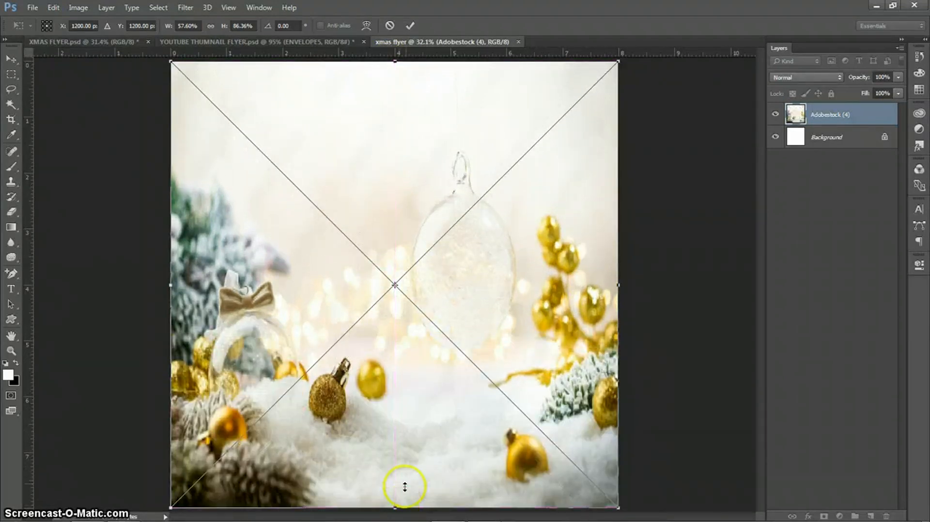
click(412, 28)
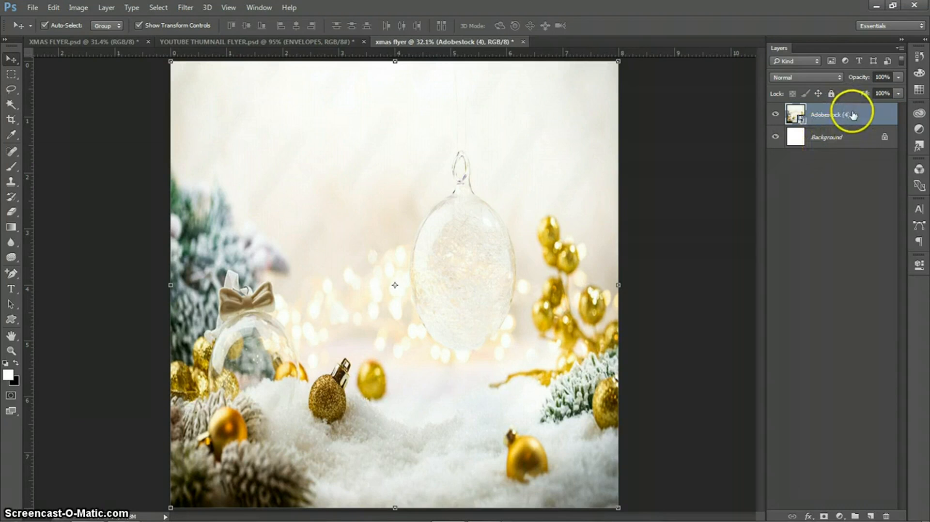
- Rasterize the Adobestock (4) layer and convert it back to a smart object
right_click(852, 115)
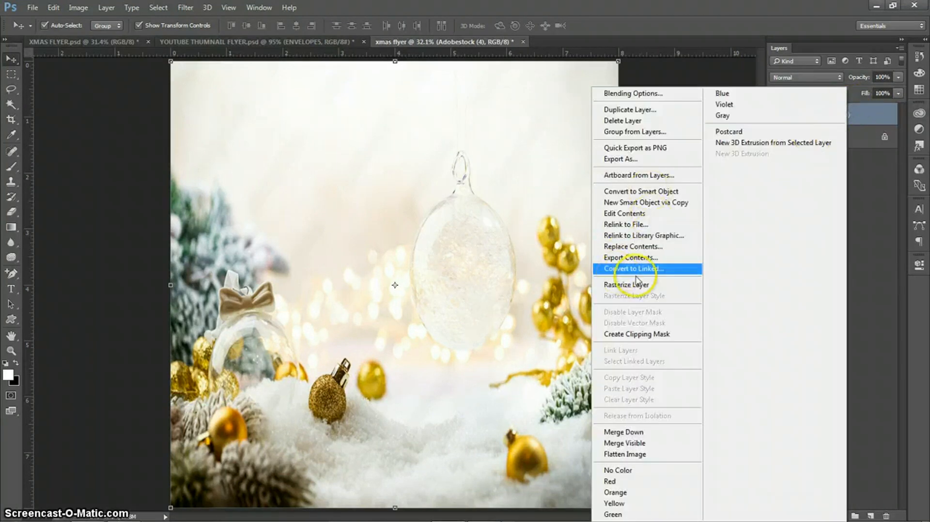
click(869, 125)
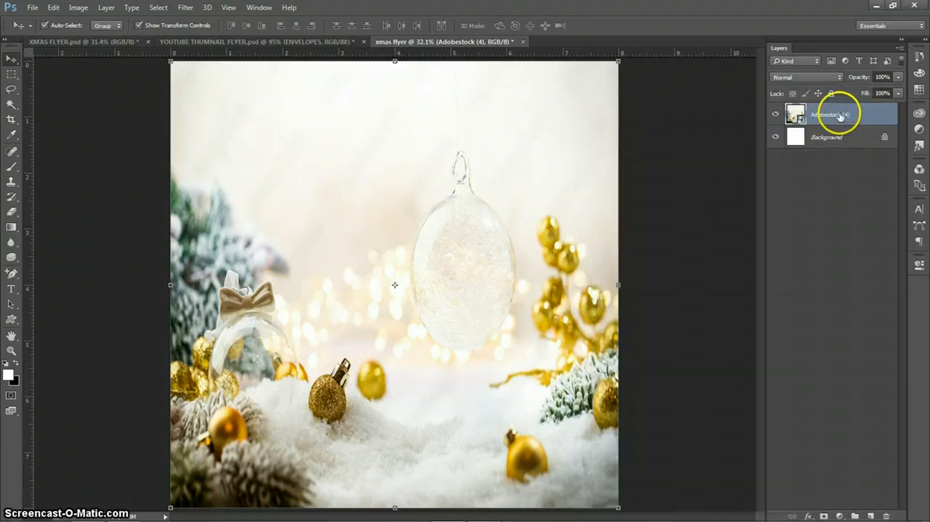
right_click(838, 115)
click(617, 286)
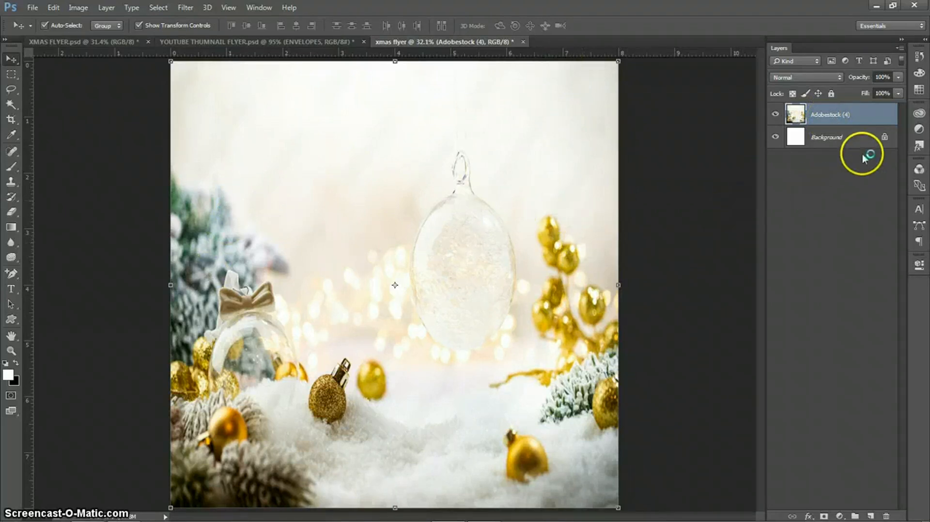
right_click(836, 123)
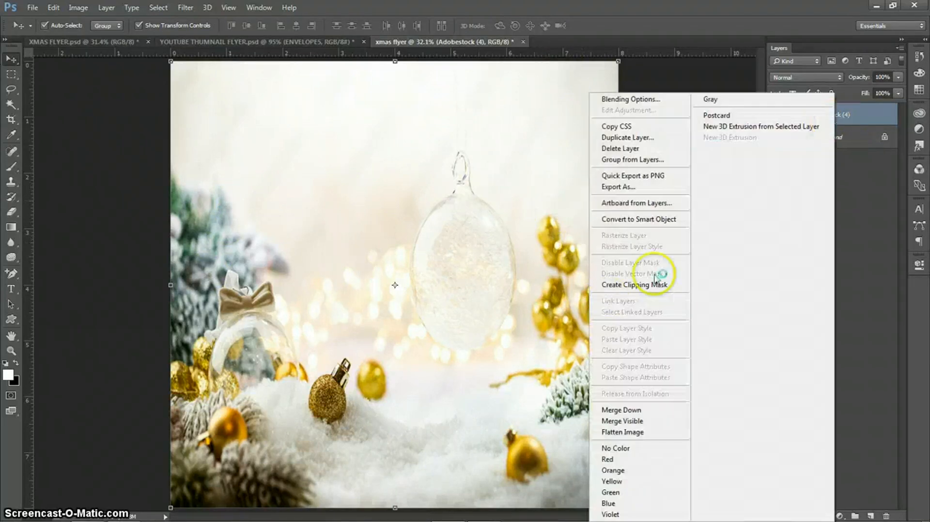
click(636, 218)
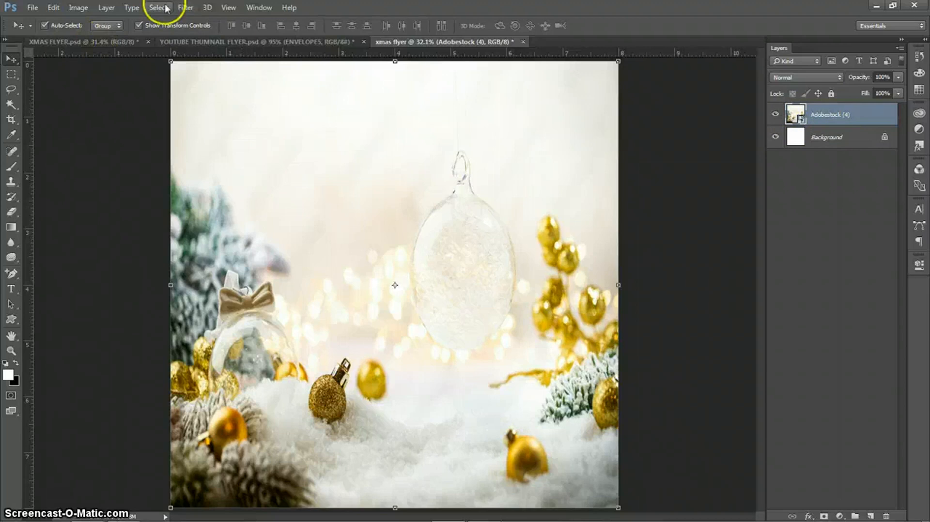
- Apply a Gaussian Blur with a radius of 9.0 pixels to the Adobestock (4) smart object
click(185, 8)
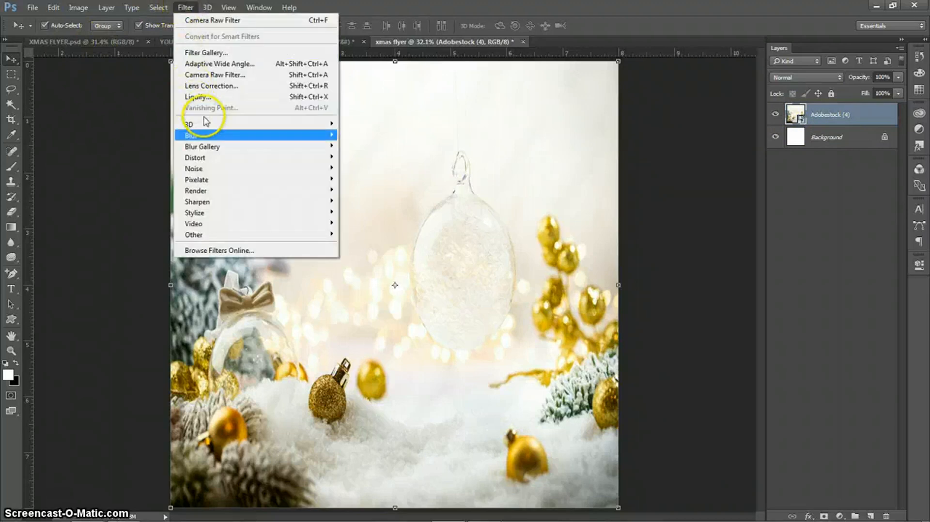
mouse_move(243, 135)
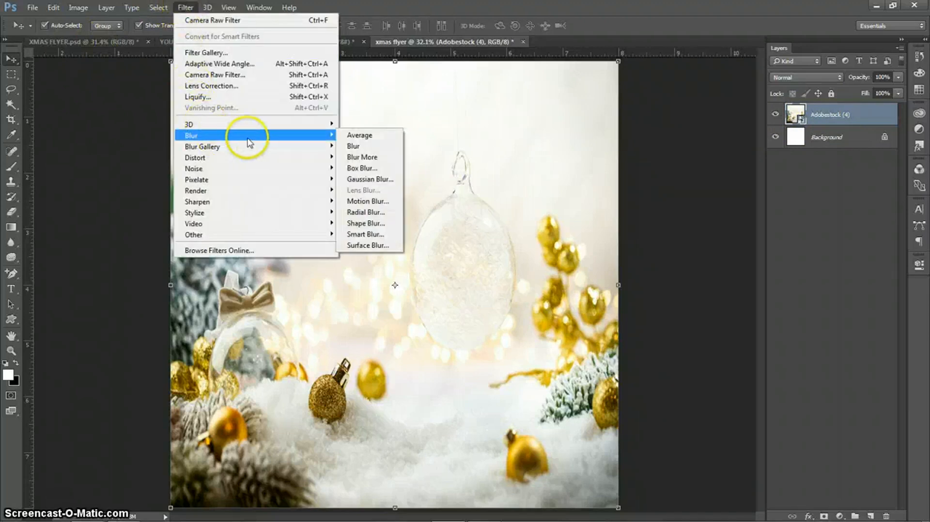
click(360, 179)
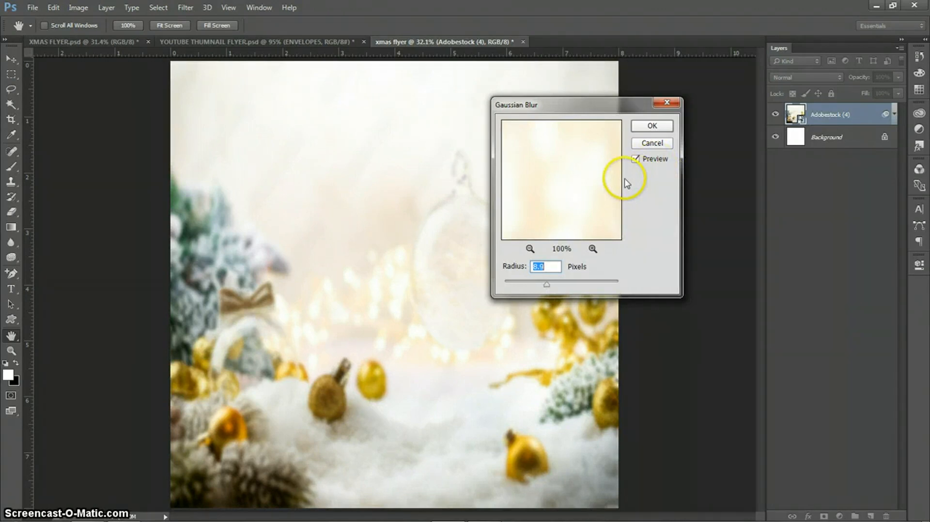
click(666, 127)
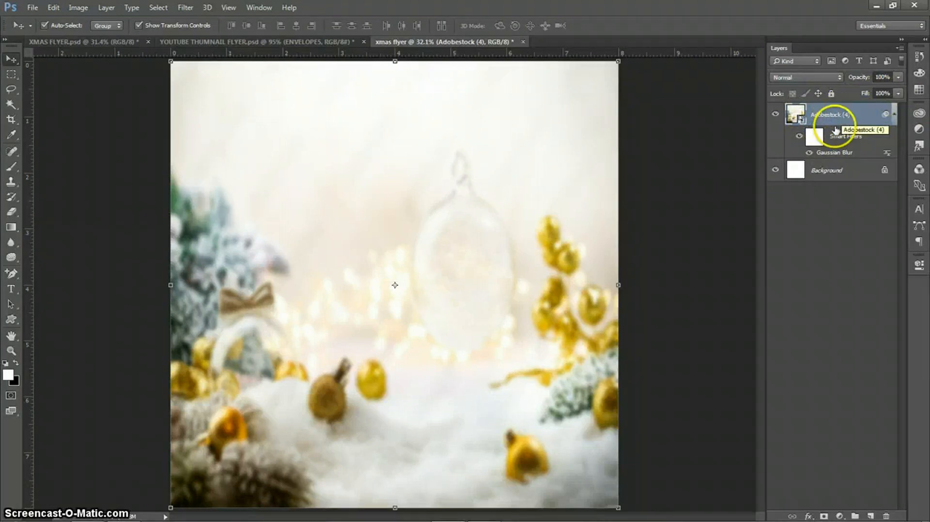
- Compare the background image with its smart filter off and on, and review the Gaussian Blur settings without changing them
click(802, 140)
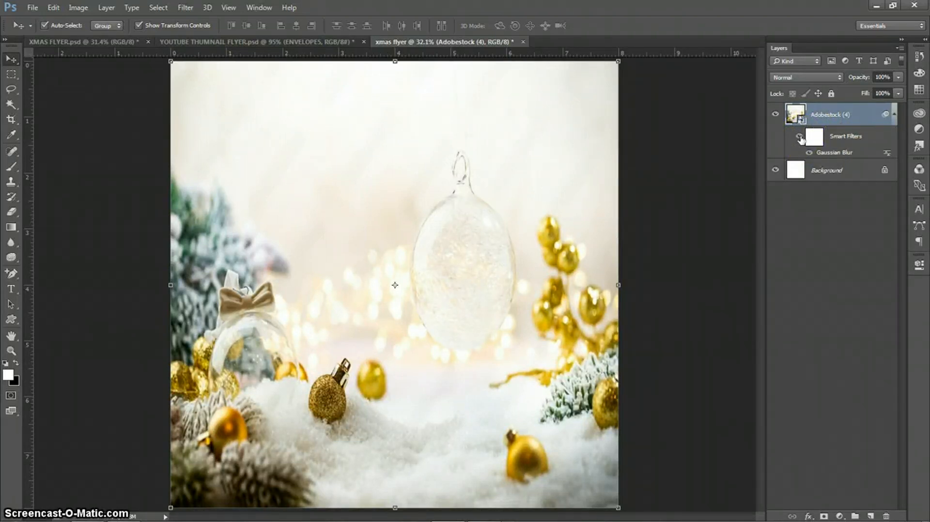
click(799, 138)
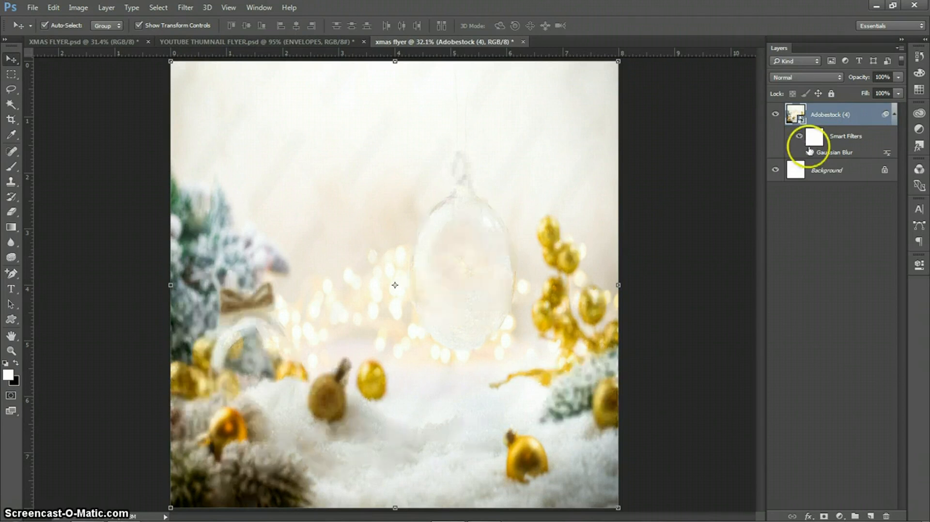
double_click(834, 154)
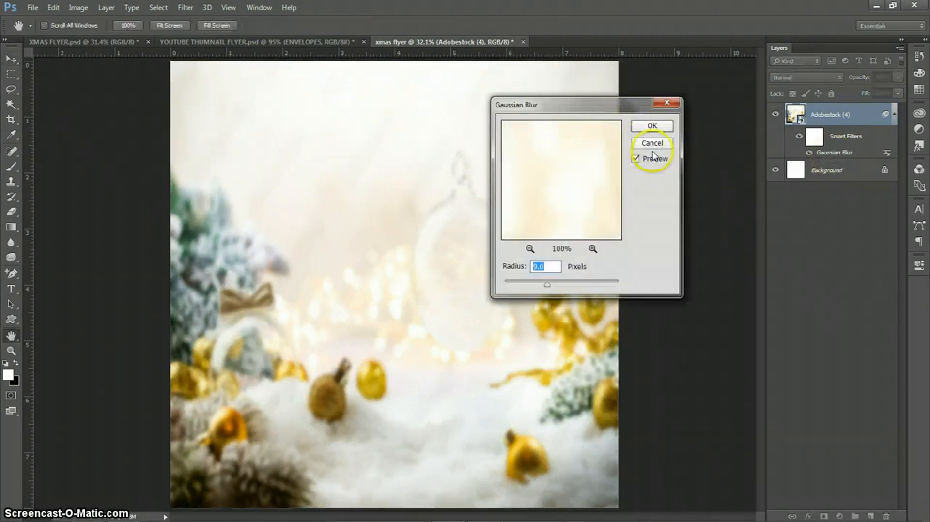
click(666, 145)
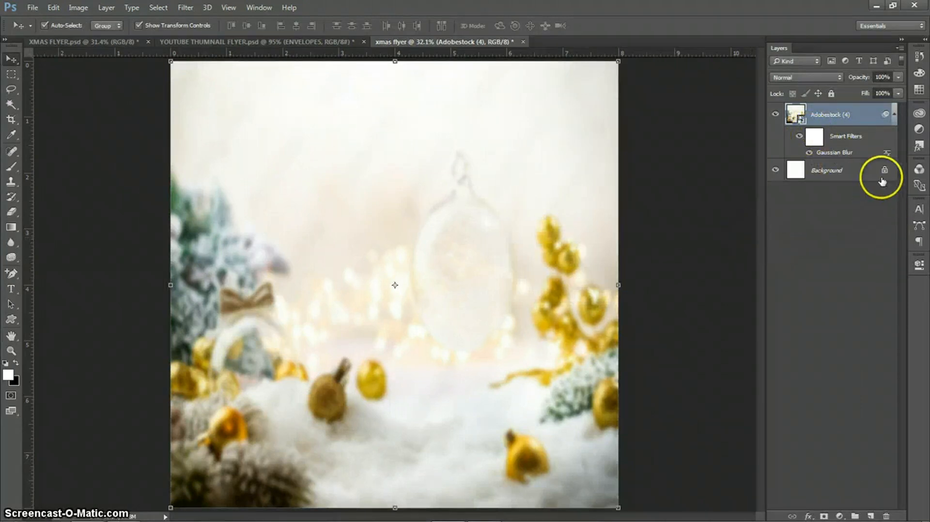
click(895, 116)
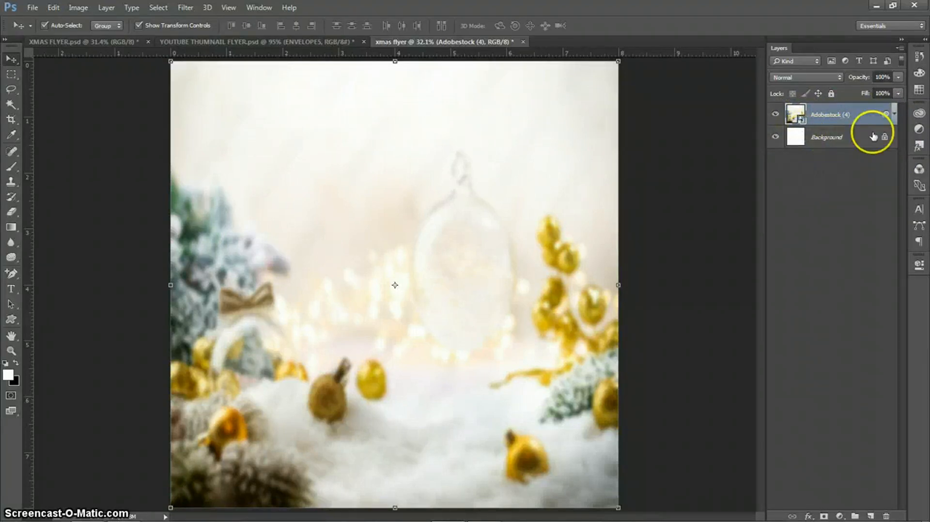
click(893, 116)
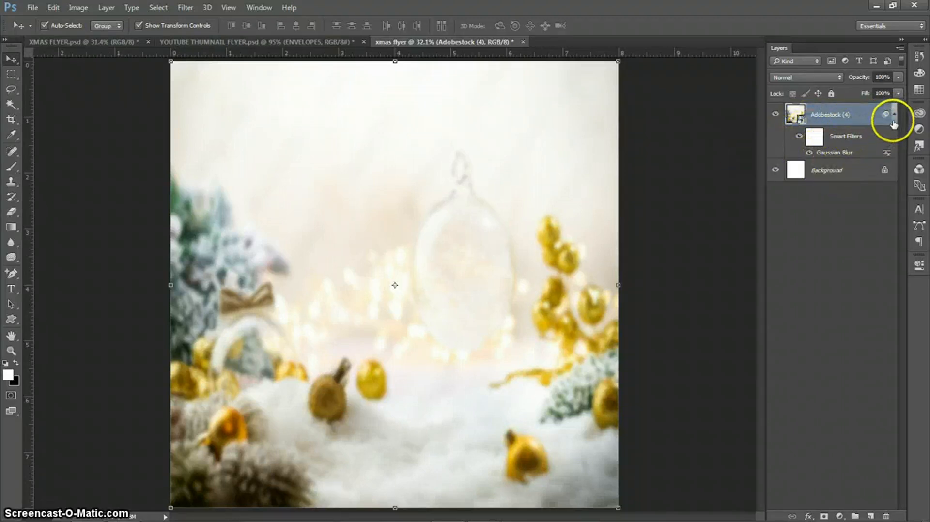
- Compare the Adobestock (4) background with its smart filters off and on, and collapse its filter list
click(799, 137)
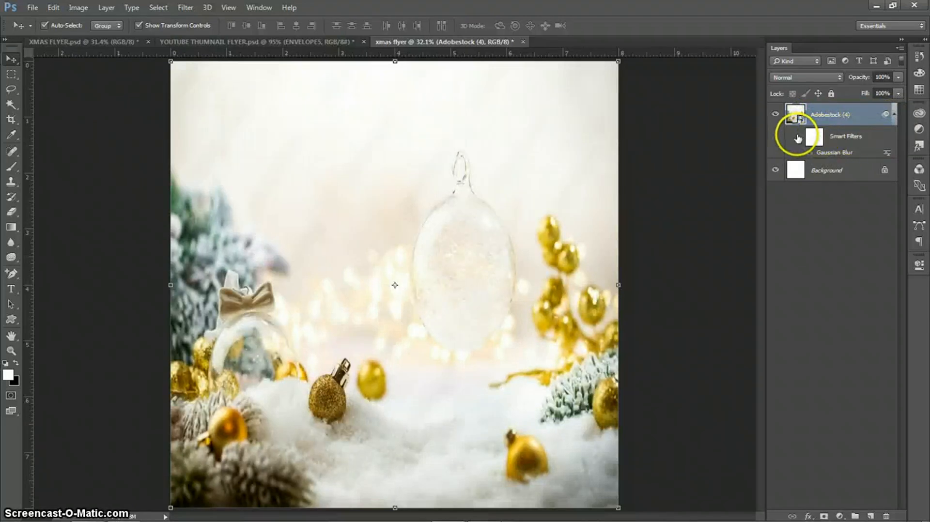
click(799, 138)
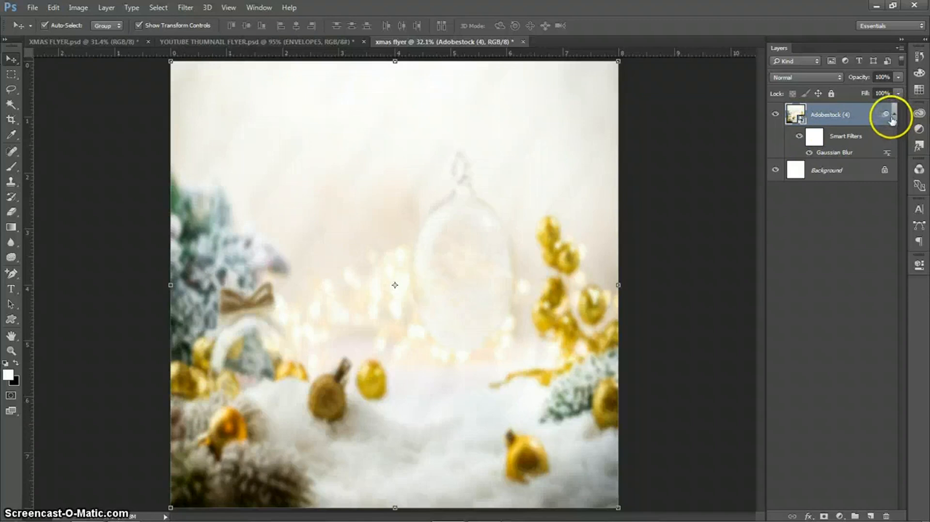
click(893, 116)
click(868, 237)
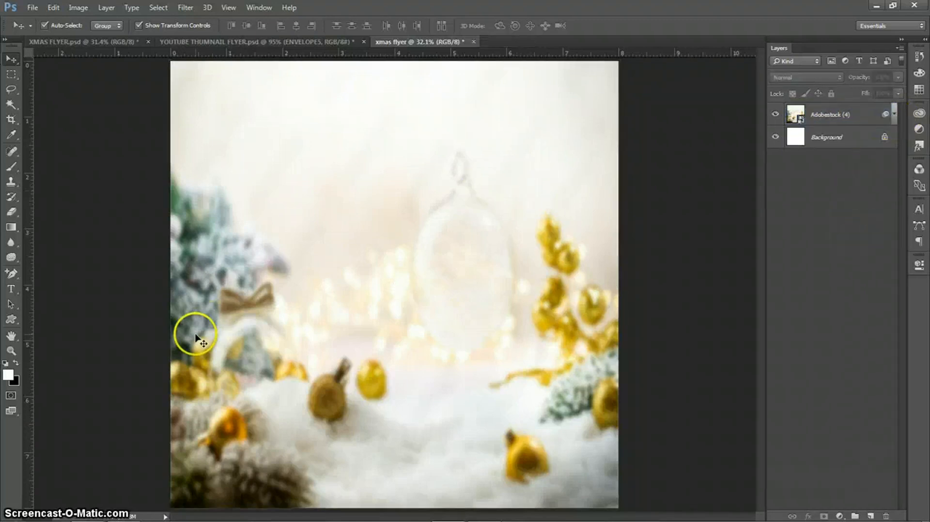
- Place PhotoRoom-20221222_222820 from the Christmas backgrounds folder in the flyer's upper-left corner and rasterize its layer
mouse_move(88, 511)
click(104, 469)
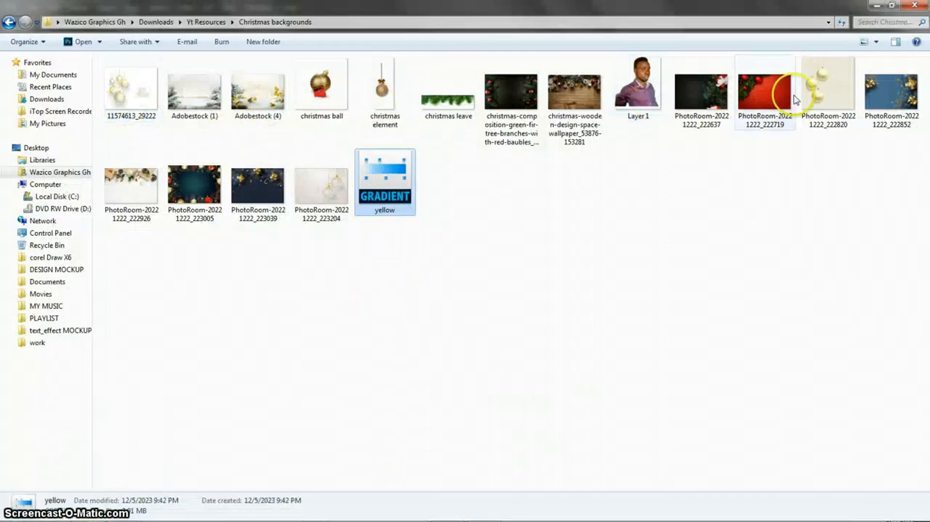
click(831, 103)
drag(826, 99, 328, 262)
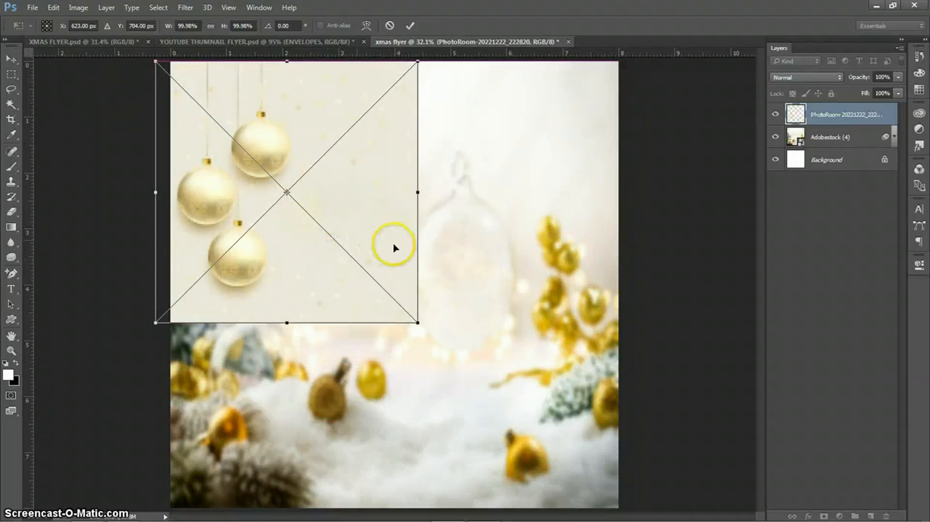
click(410, 30)
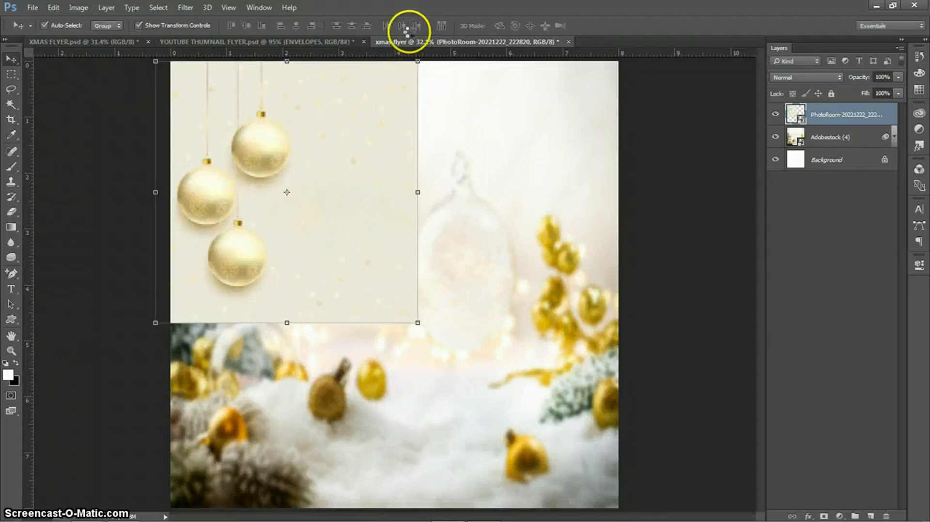
right_click(843, 117)
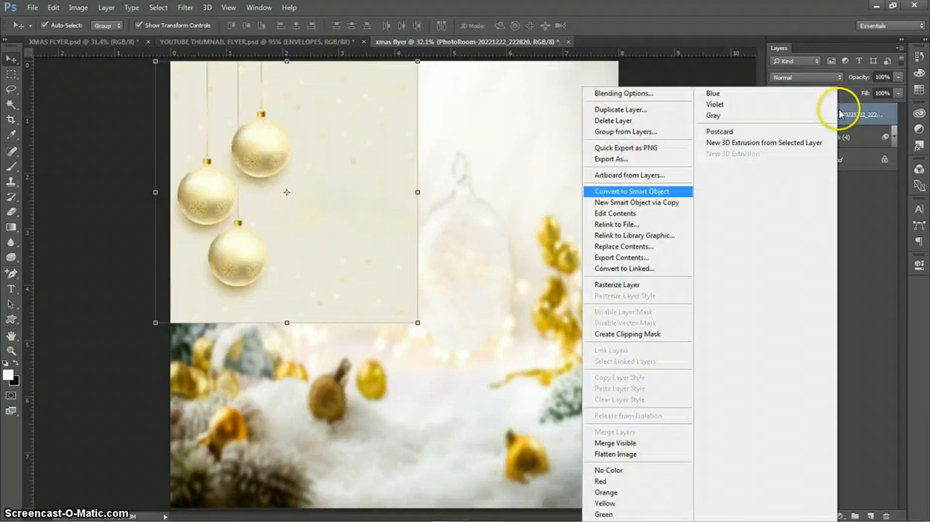
click(608, 284)
- Try the Luminosity, Lighten and Linear Dodge (Add) blend modes on the gold ornaments layer, and return it to Normal
click(831, 77)
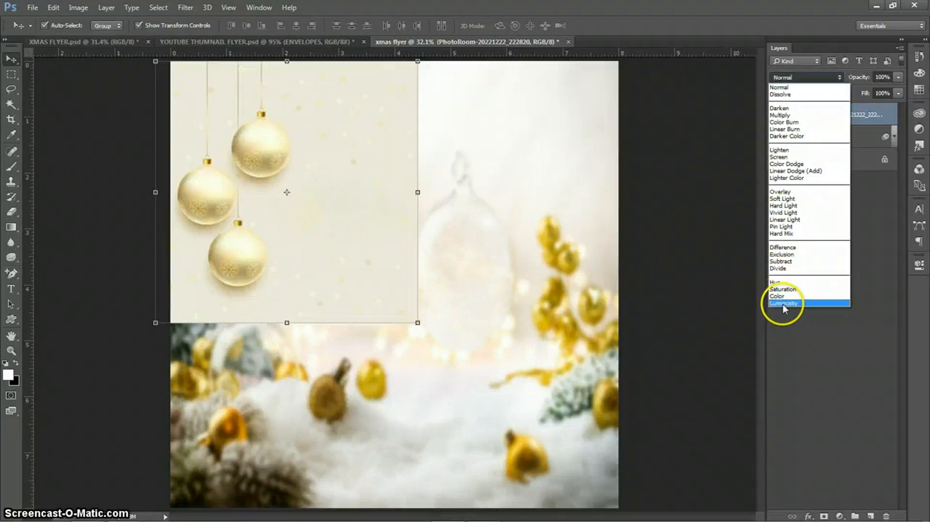
click(782, 304)
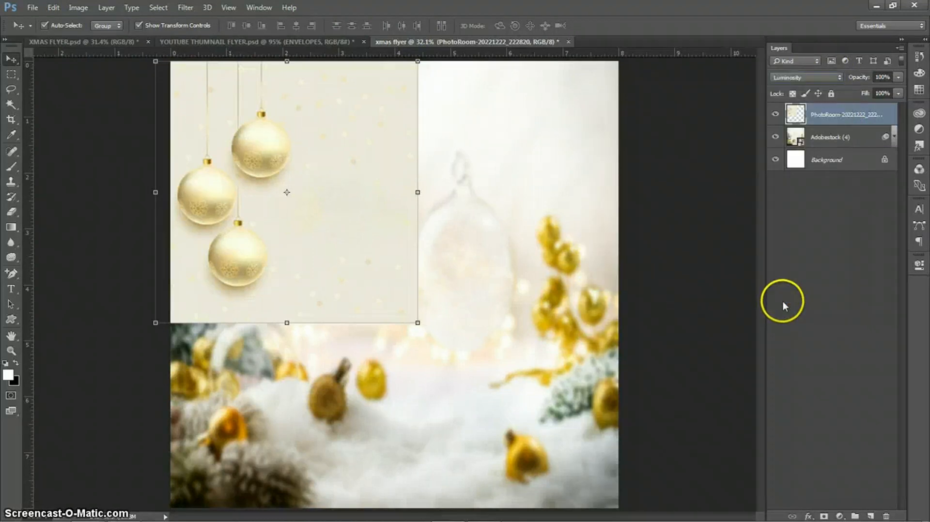
click(806, 77)
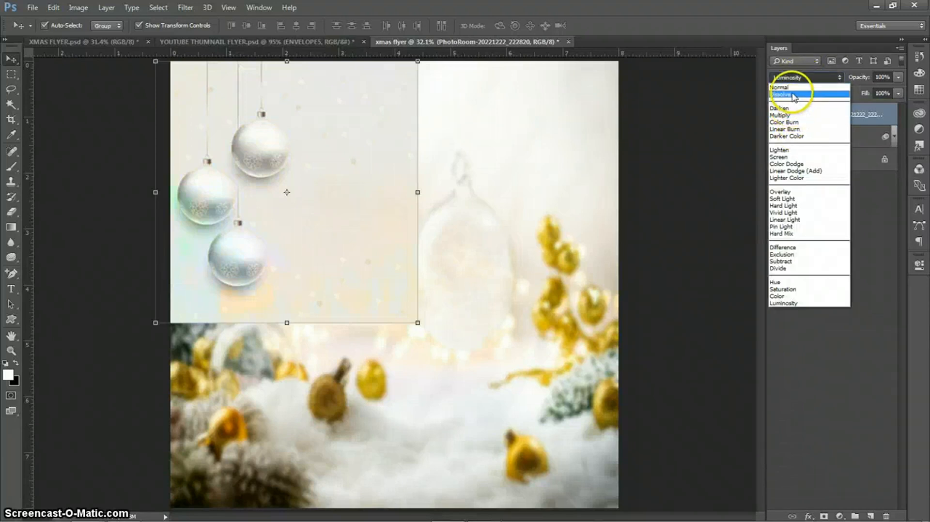
click(791, 151)
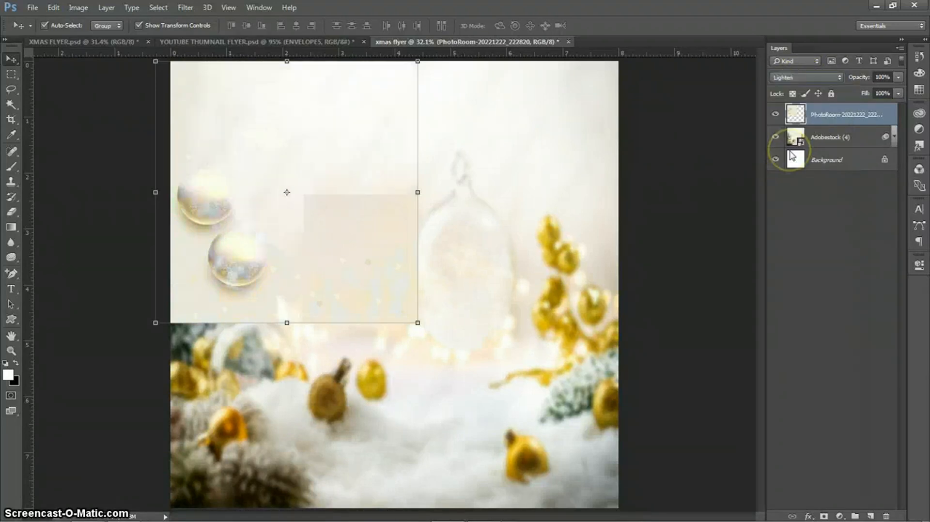
click(815, 77)
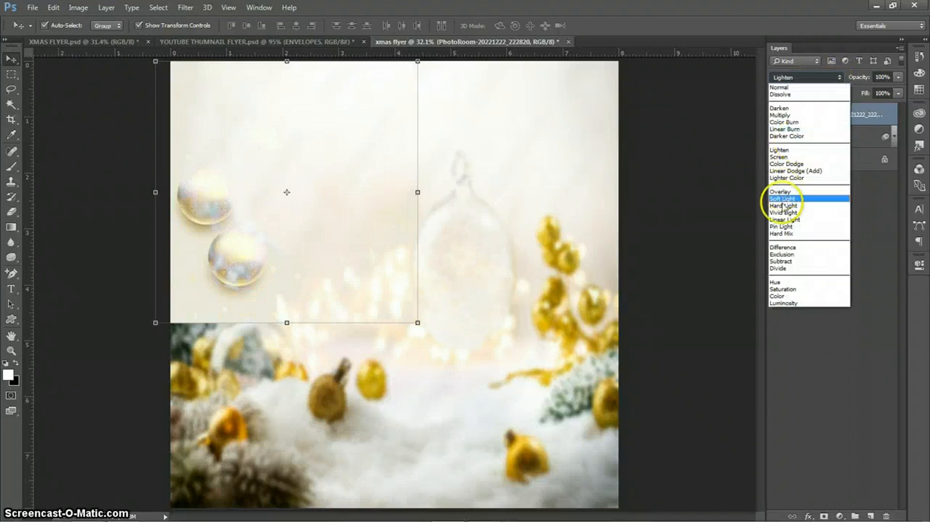
click(789, 171)
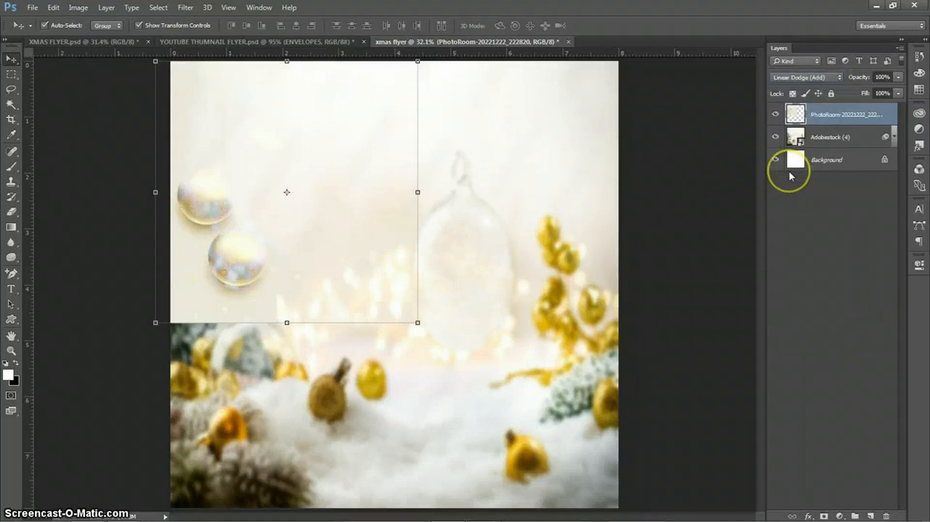
click(825, 77)
click(783, 85)
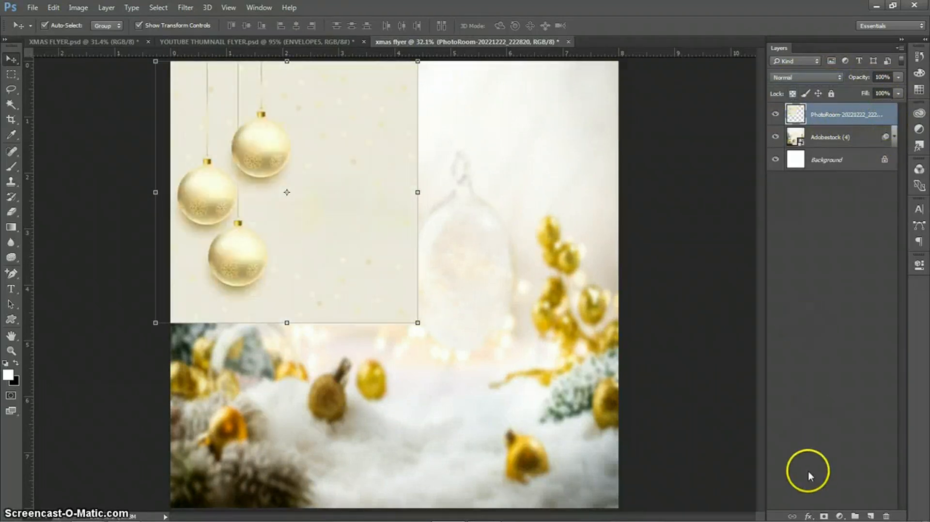
- Add a layer mask to the gold ornaments layer and paint out its lower and right edges with a black 1000 px brush
click(823, 516)
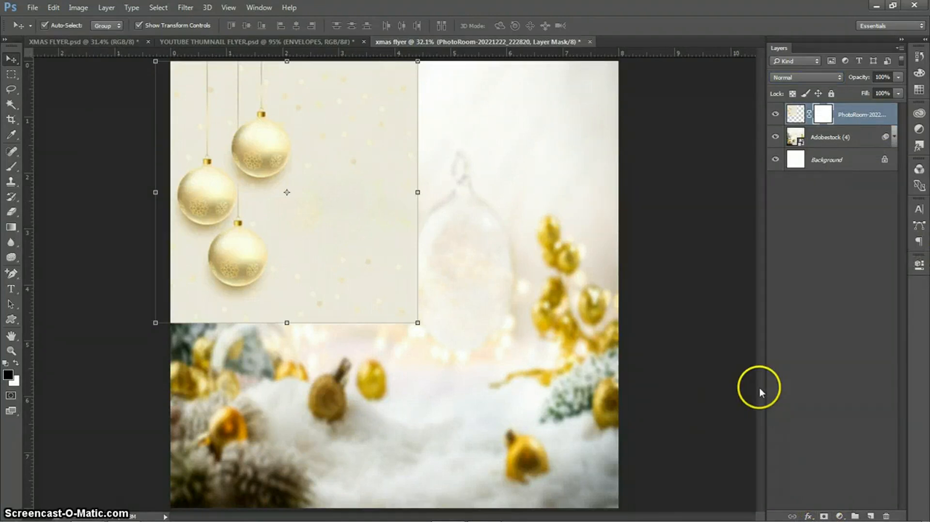
key(b)
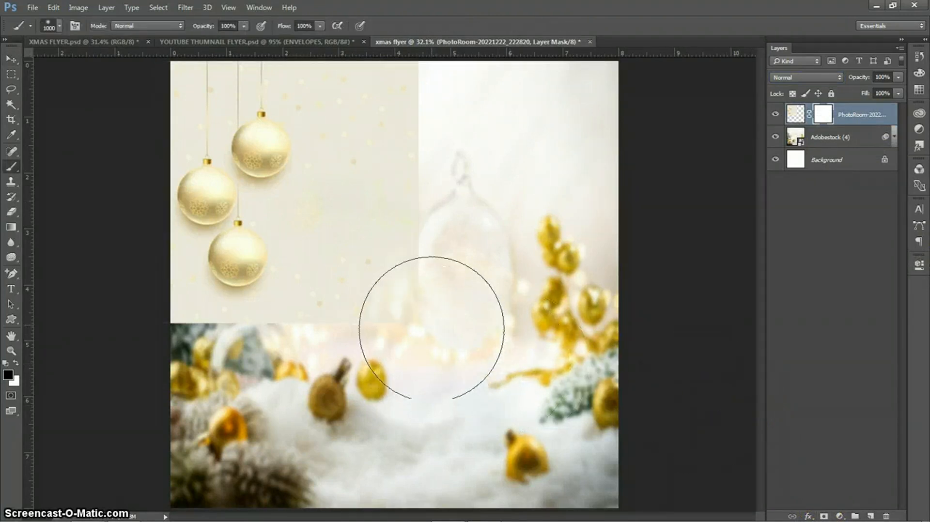
drag(432, 329, 194, 325)
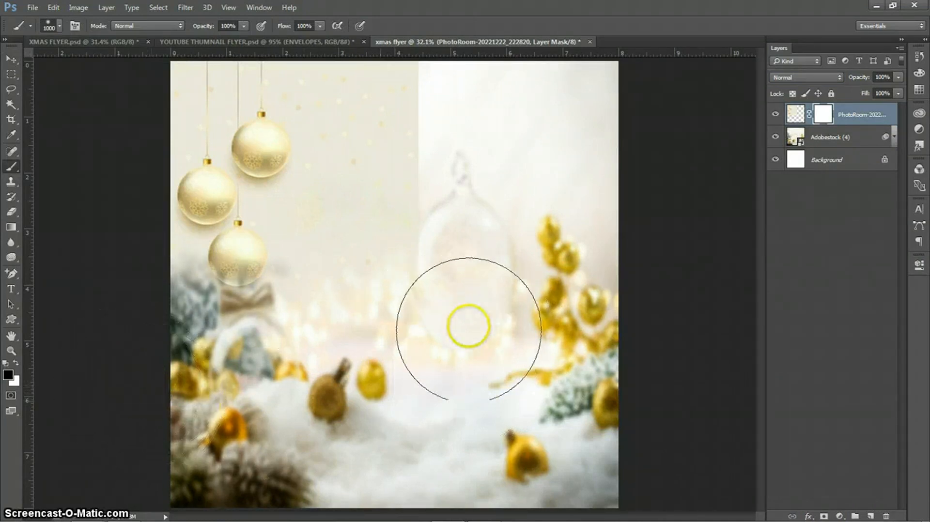
mouse_move(469, 326)
mouse_down()
mouse_move(414, 248)
mouse_move(427, 152)
mouse_move(440, 128)
mouse_move(440, 286)
mouse_up()
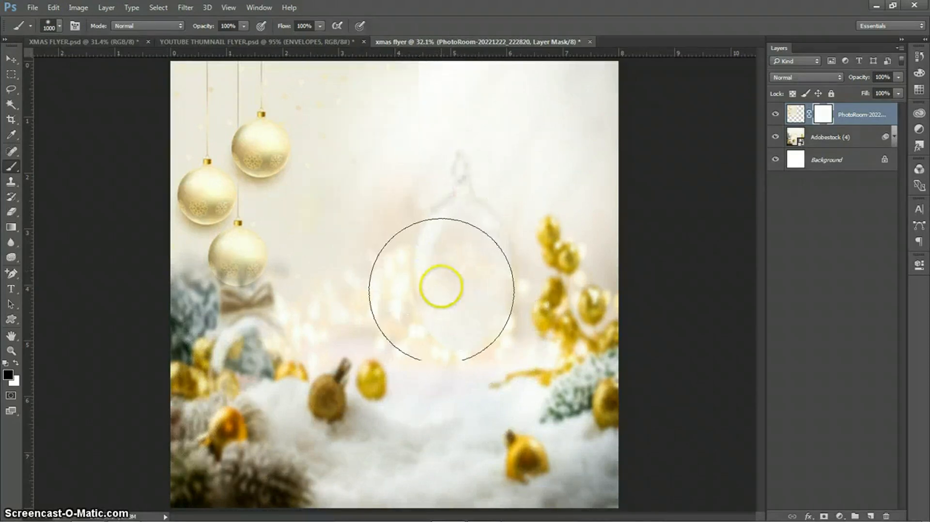
click(816, 256)
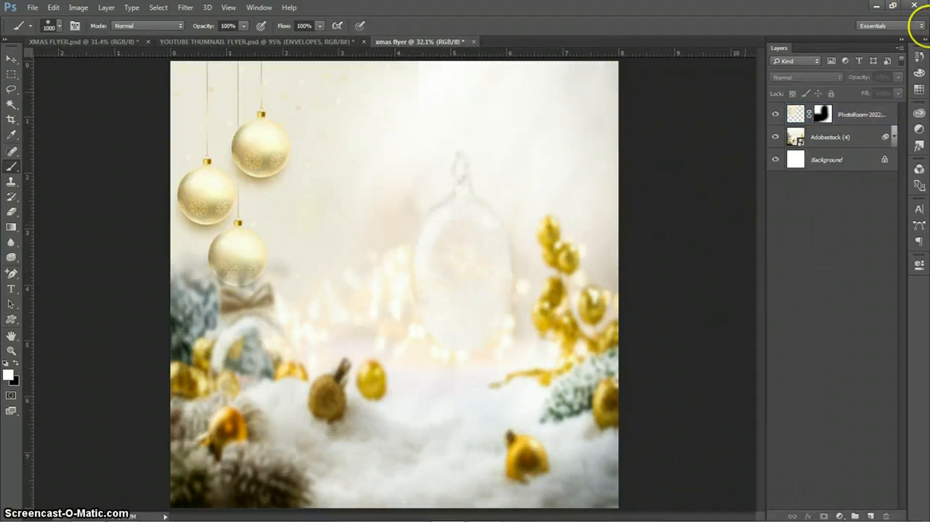
- Check the finished XMAS FLYER.psd for reference, and place PhotoRoom-20221222_223204 across the full width of the new flyer's top, at about 92% scale
click(126, 44)
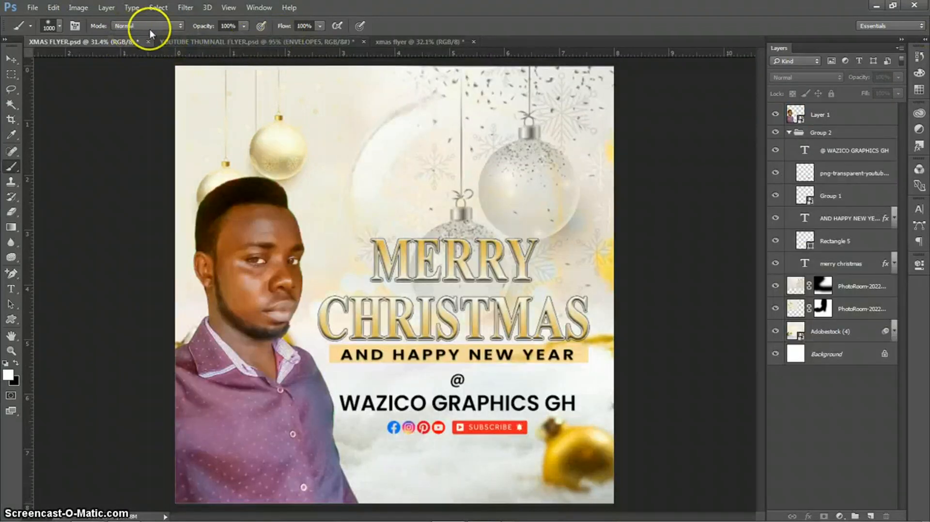
click(395, 41)
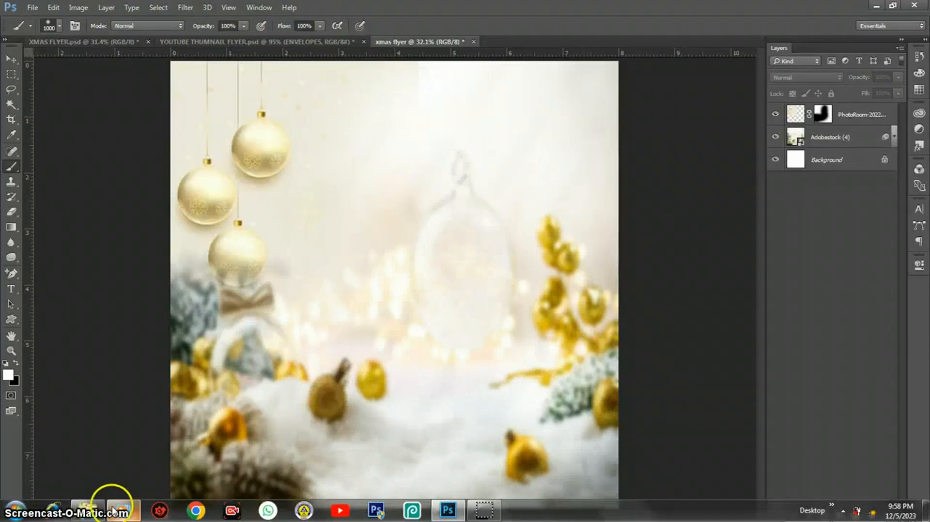
mouse_move(88, 510)
click(108, 463)
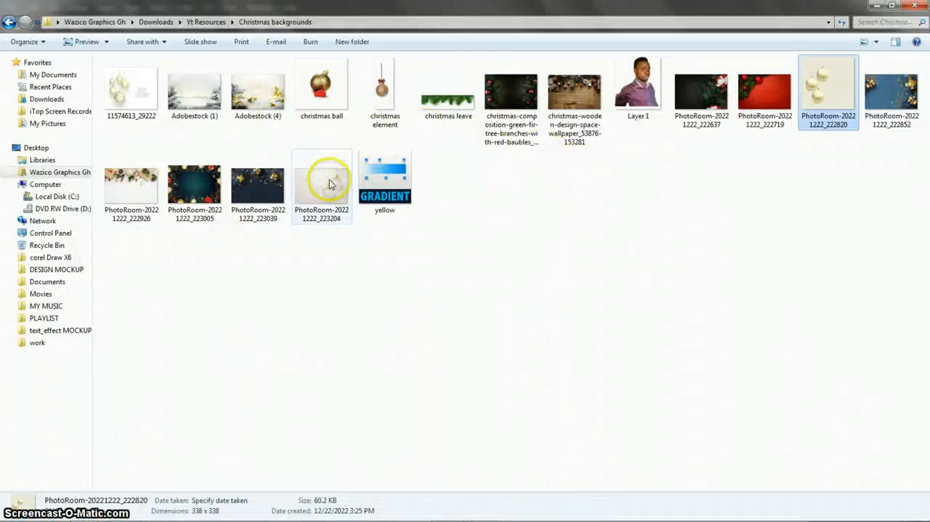
click(310, 192)
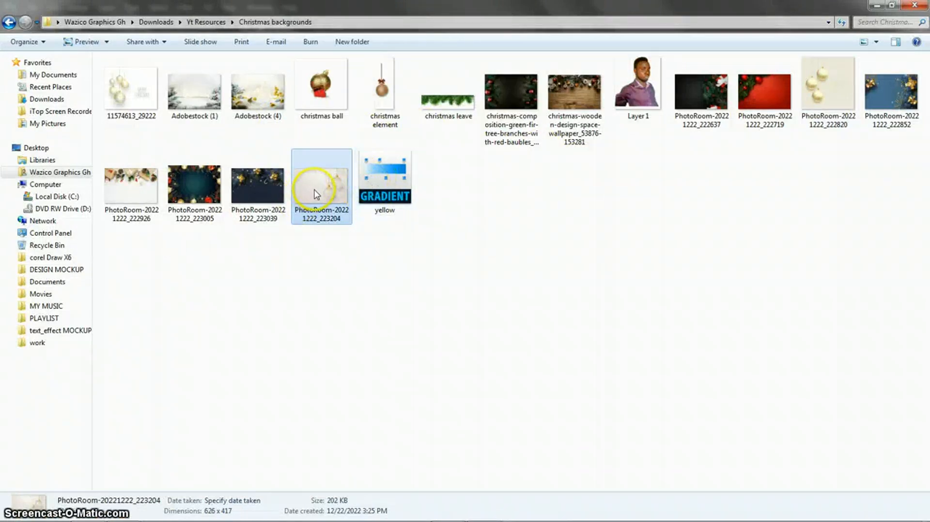
drag(314, 193, 87, 512)
mouse_move(88, 512)
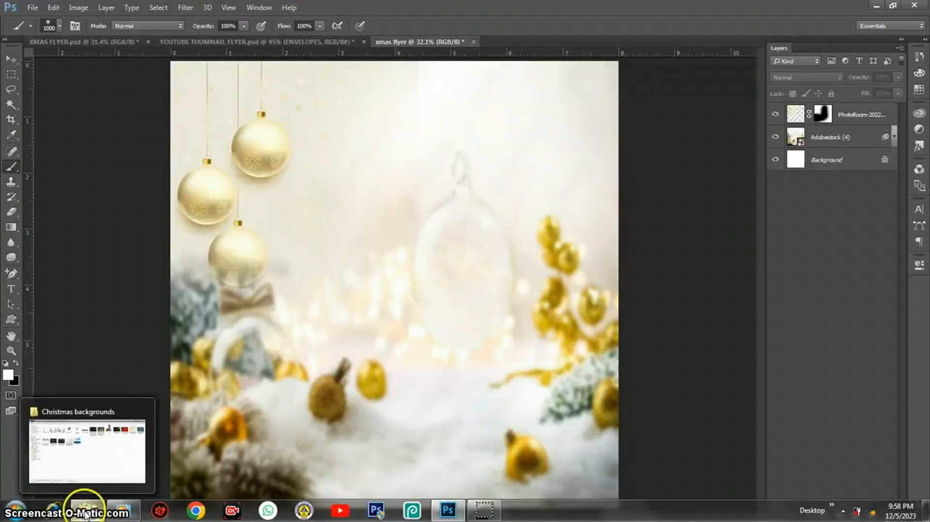
click(106, 463)
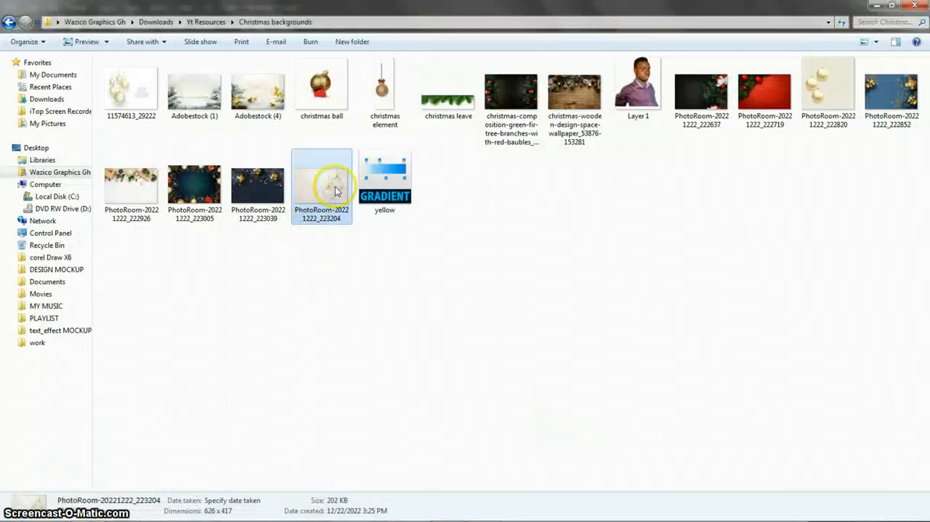
mouse_move(339, 187)
mouse_down()
mouse_move(775, 461)
mouse_move(789, 509)
mouse_move(440, 436)
mouse_move(441, 508)
mouse_move(398, 404)
mouse_move(416, 392)
mouse_move(431, 303)
mouse_up()
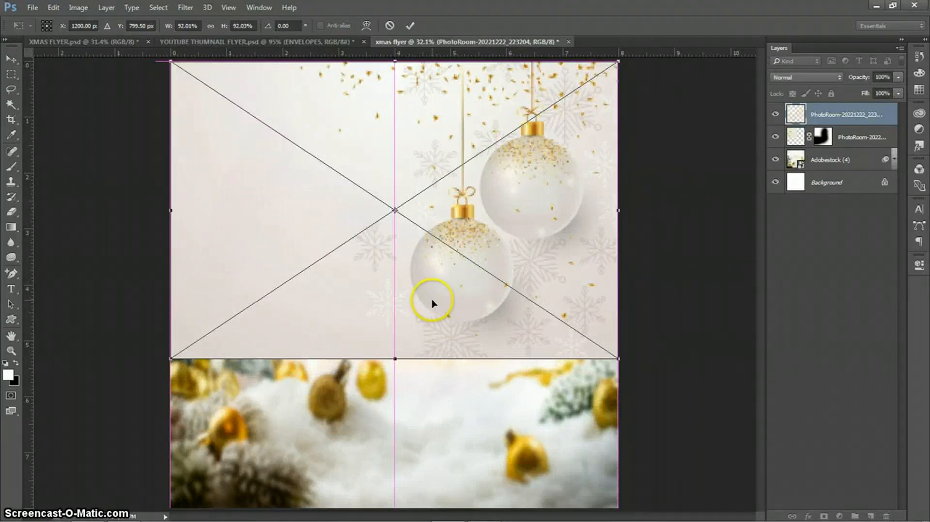
click(409, 26)
- Rasterize the PhotoRoom-20221222_223204 layer and add a layer mask to it
key(b)
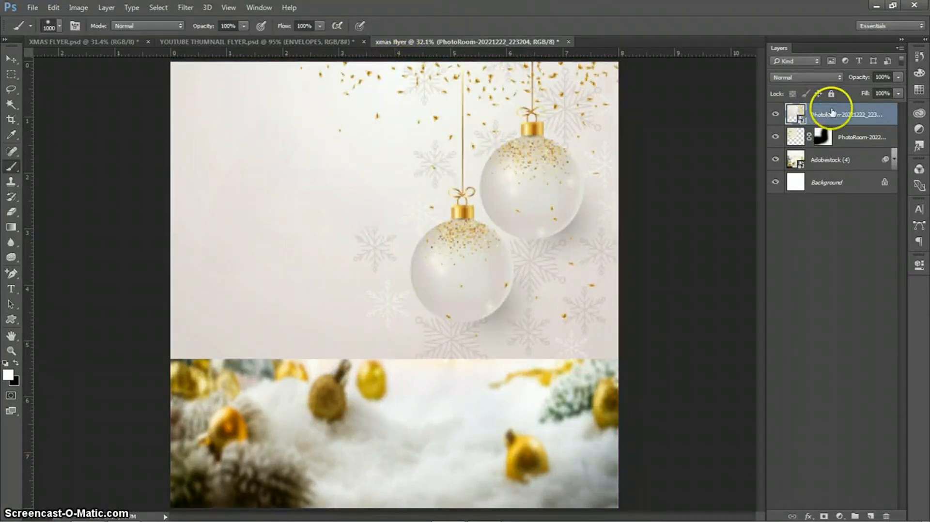
right_click(830, 106)
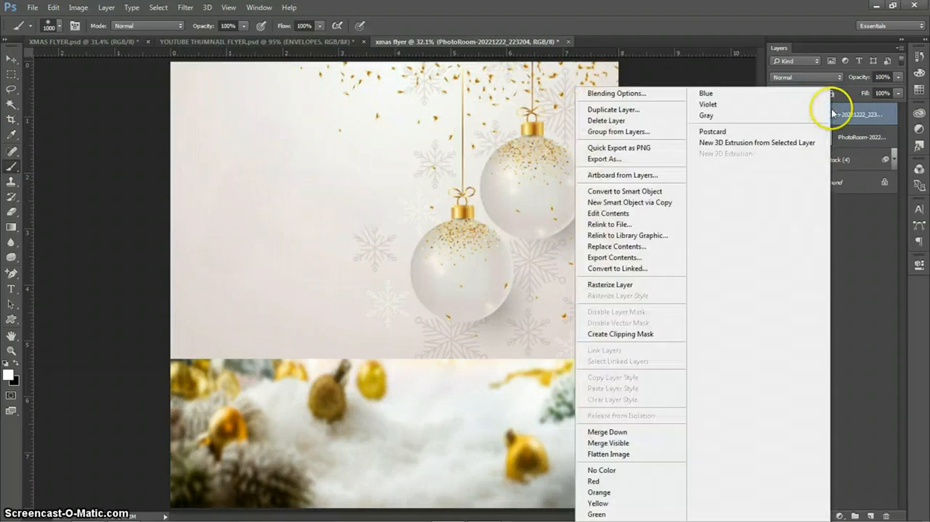
click(610, 286)
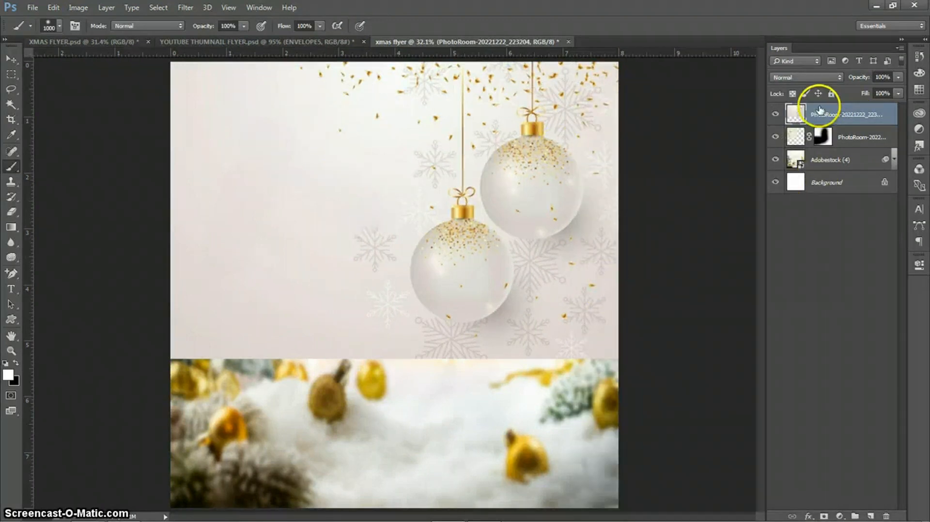
mouse_move(837, 511)
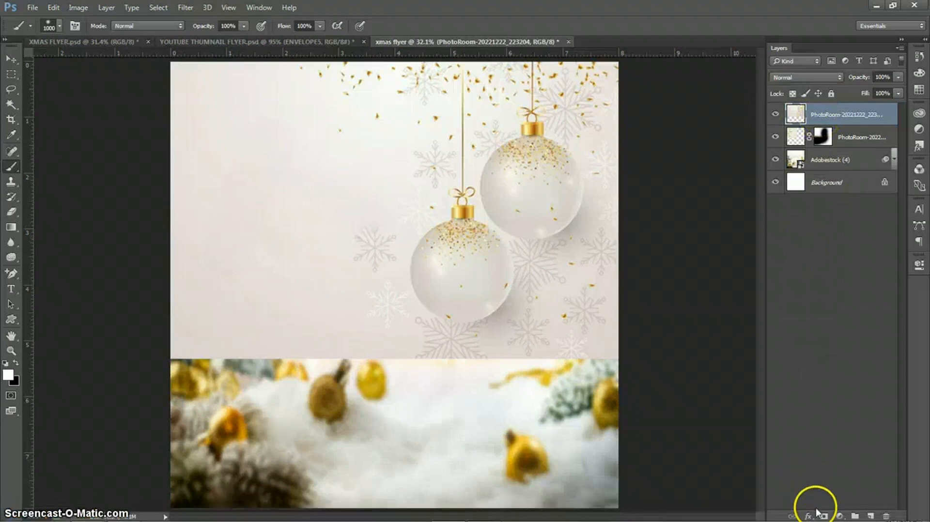
click(824, 517)
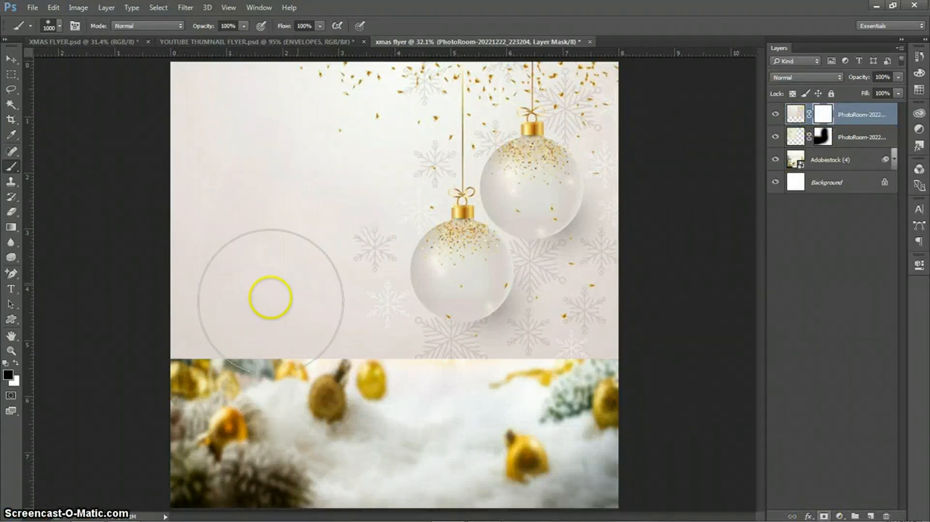
- Paint black on the new mask with the 1000 px brush to reveal the gold ornaments and blend the image's lower edge into the snowy background
drag(233, 342, 236, 345)
drag(190, 262, 202, 165)
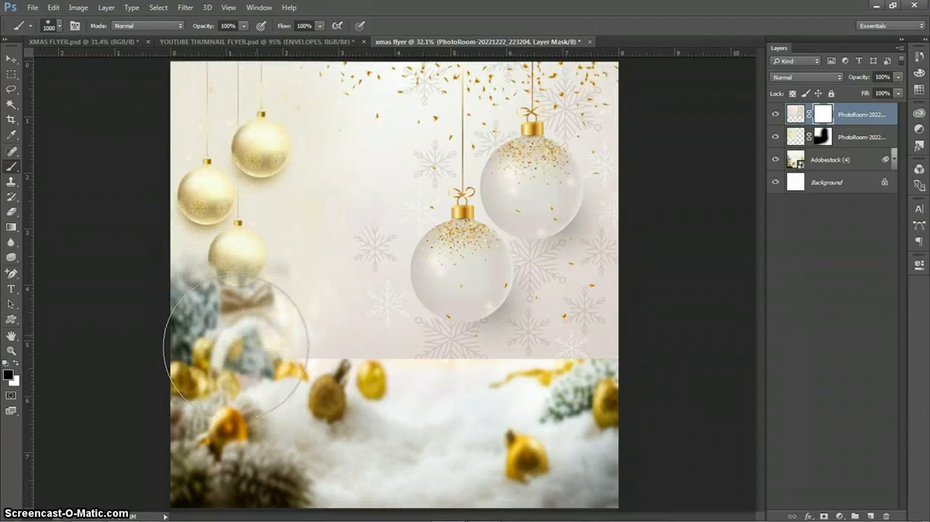
mouse_move(236, 346)
mouse_down()
mouse_move(390, 303)
mouse_move(412, 326)
mouse_move(500, 336)
mouse_move(572, 314)
mouse_move(668, 368)
mouse_move(751, 280)
mouse_up()
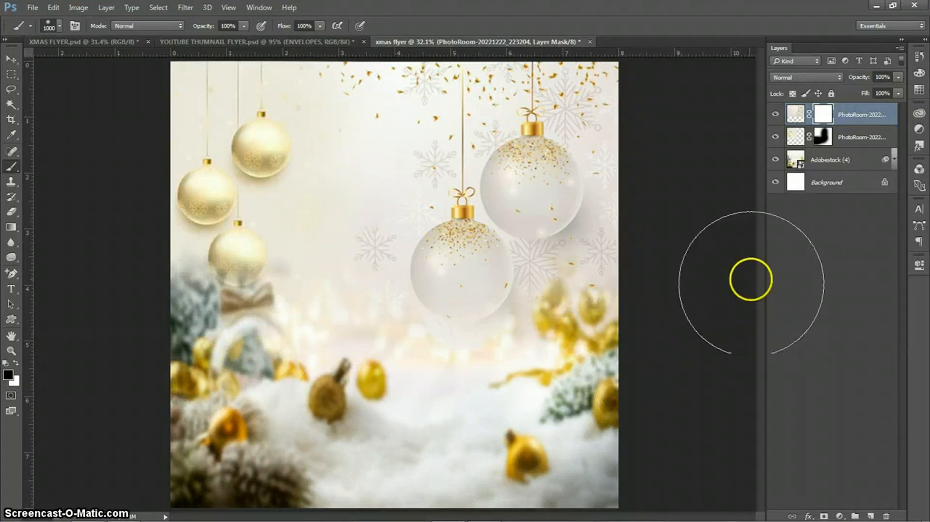
click(850, 255)
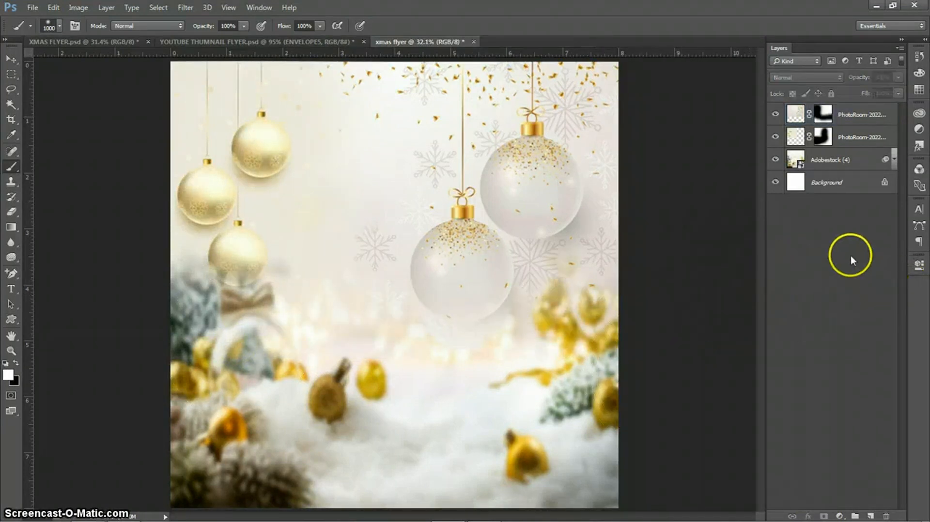
- Check the finished XMAS FLYER.psd for reference and set the new flyer's topmost PhotoRoom layer to the Luminosity blend mode
click(103, 39)
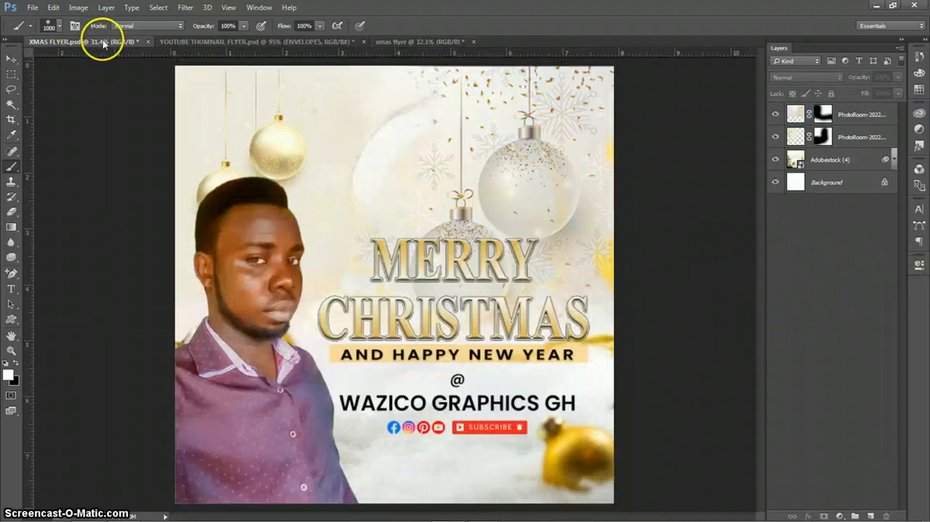
click(9, 60)
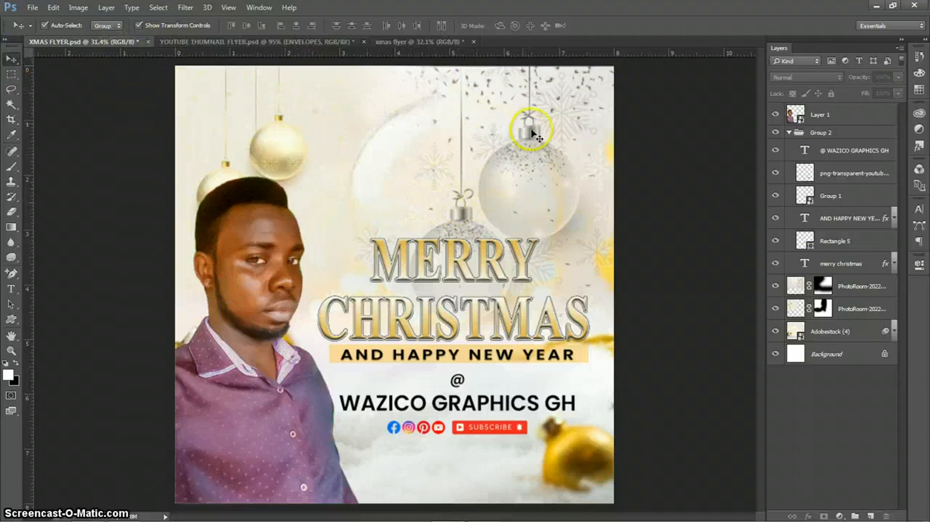
click(387, 41)
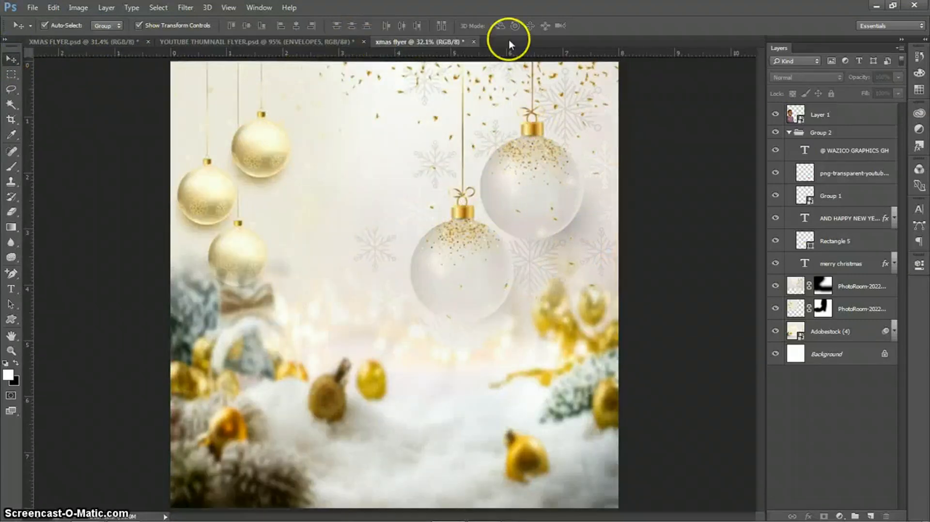
click(846, 114)
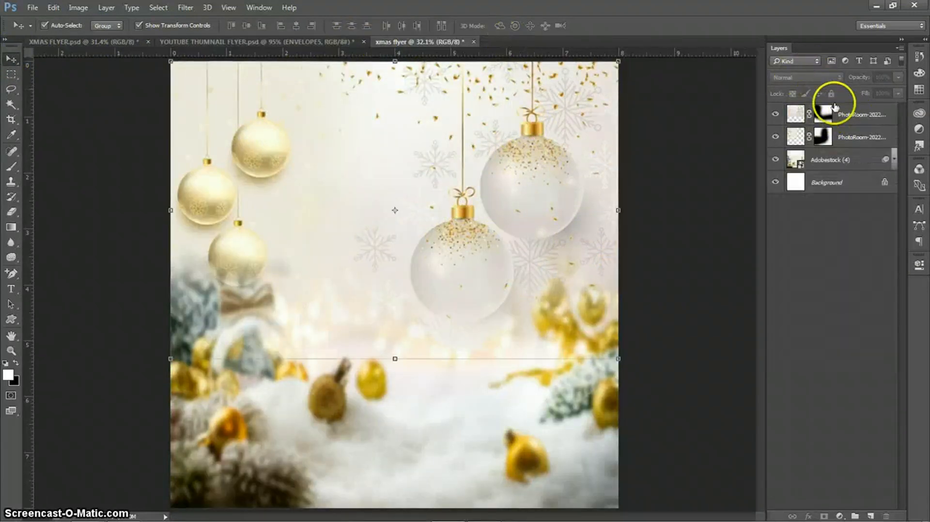
click(798, 76)
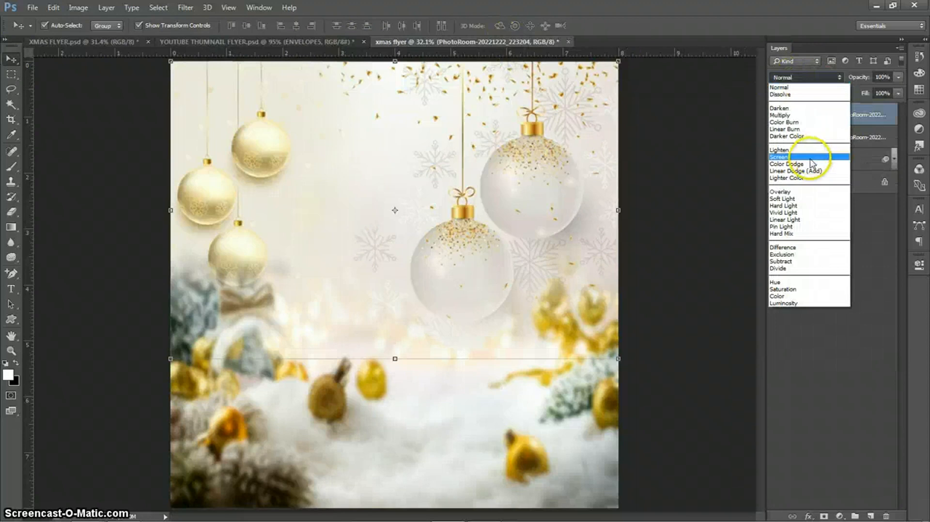
click(804, 304)
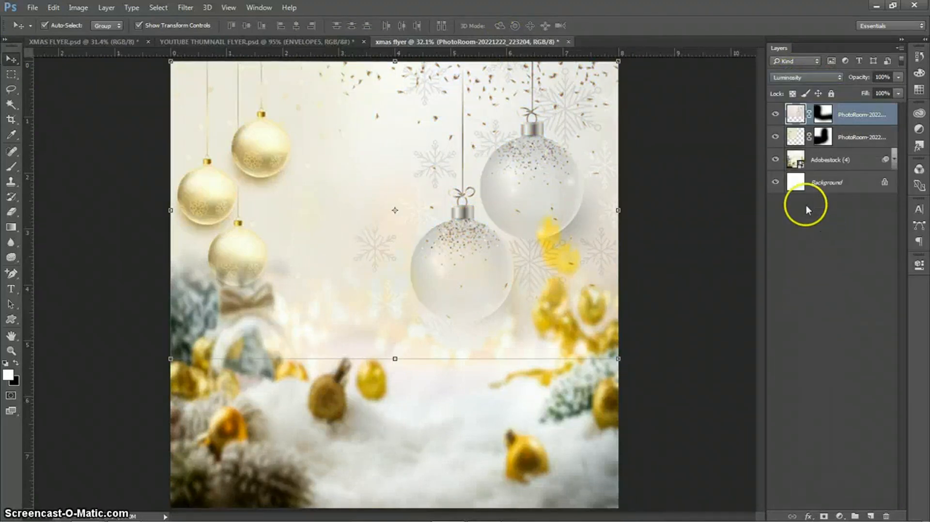
click(867, 261)
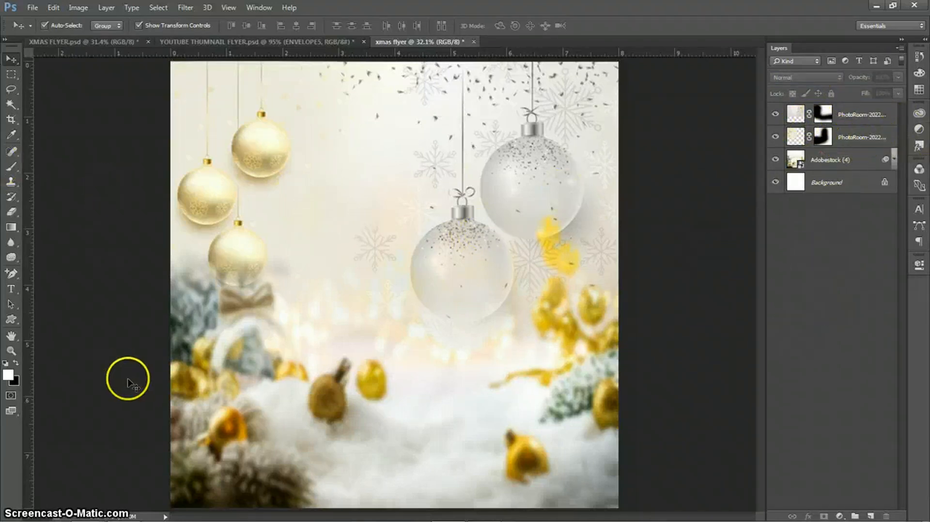
- Place the cut-out portrait of the man from the Christmas backgrounds folder at 100% scale in the flyer's lower-left corner
mouse_move(79, 515)
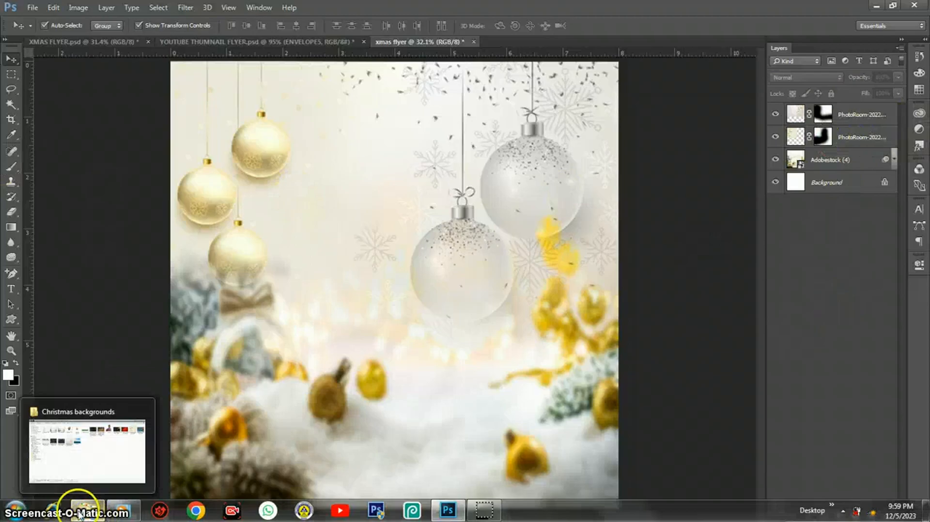
click(87, 460)
drag(649, 85, 342, 445)
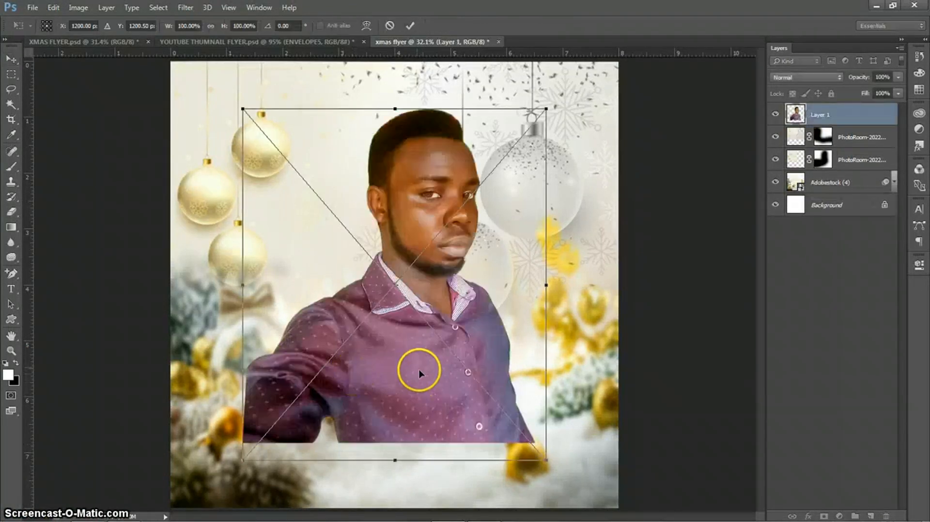
drag(494, 324, 352, 398)
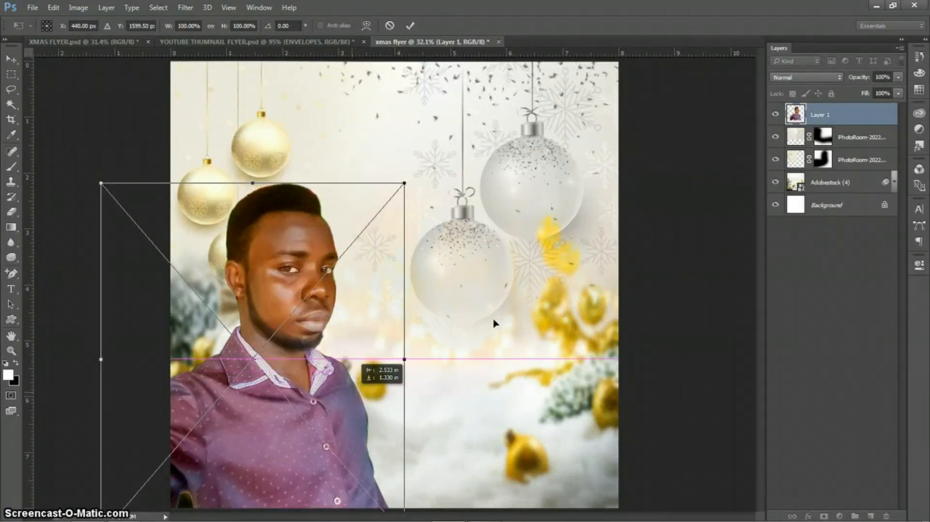
drag(358, 394, 358, 394)
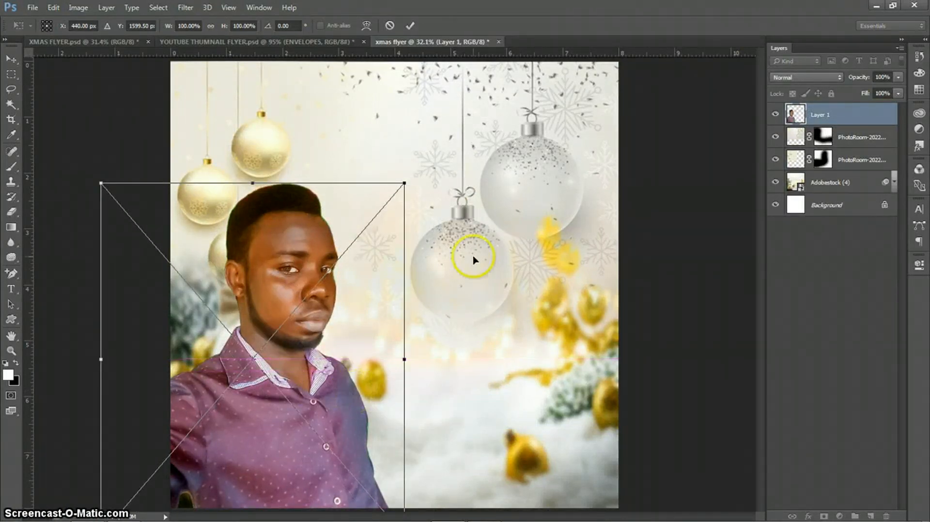
click(409, 26)
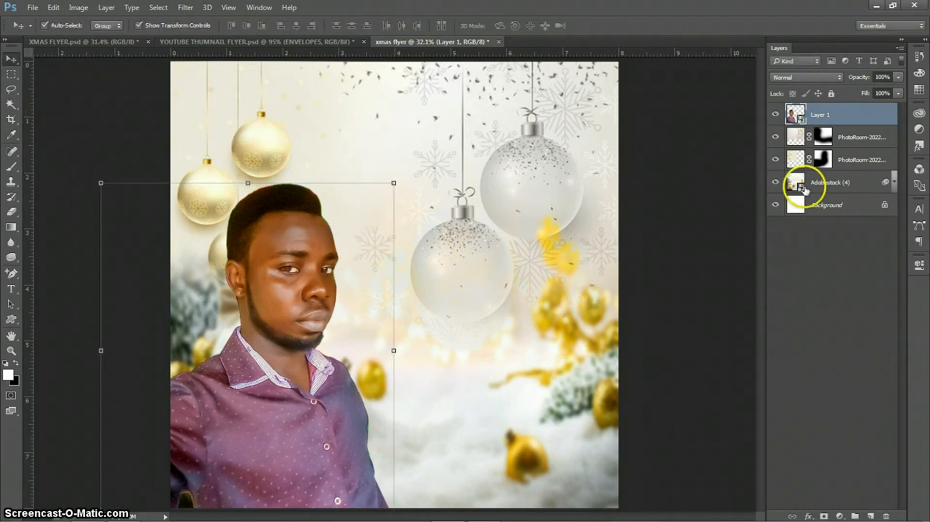
click(833, 278)
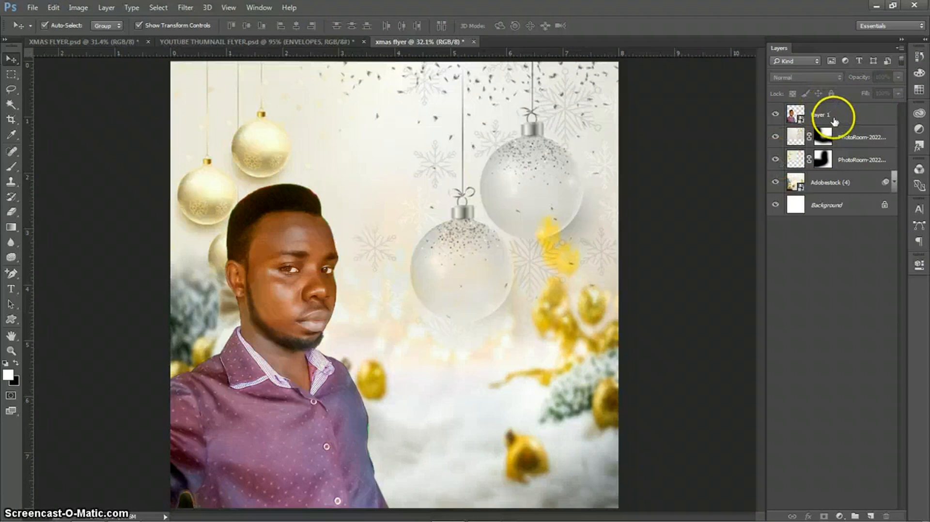
click(833, 115)
click(832, 351)
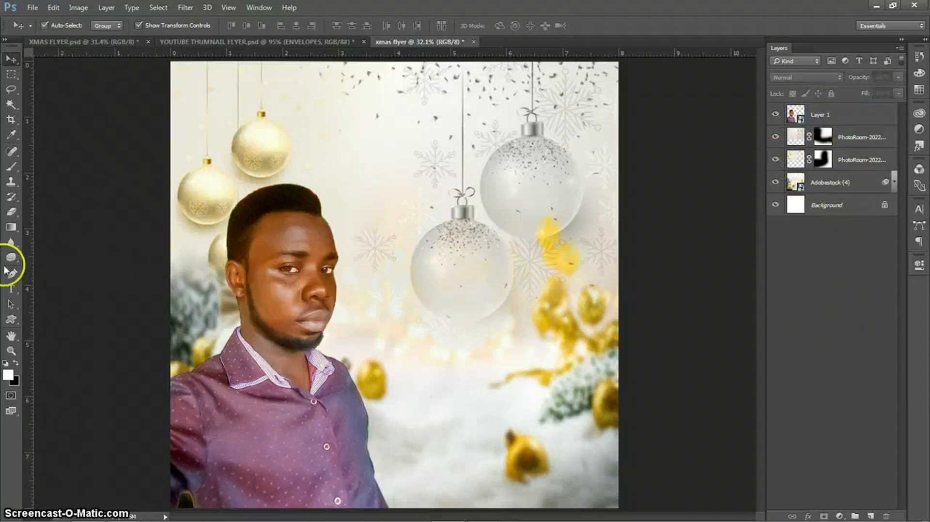
click(10, 291)
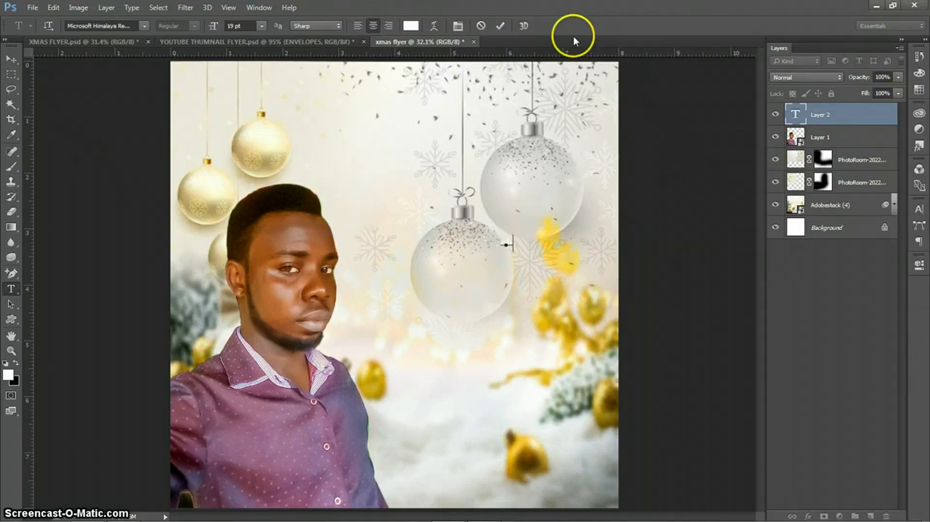
click(501, 28)
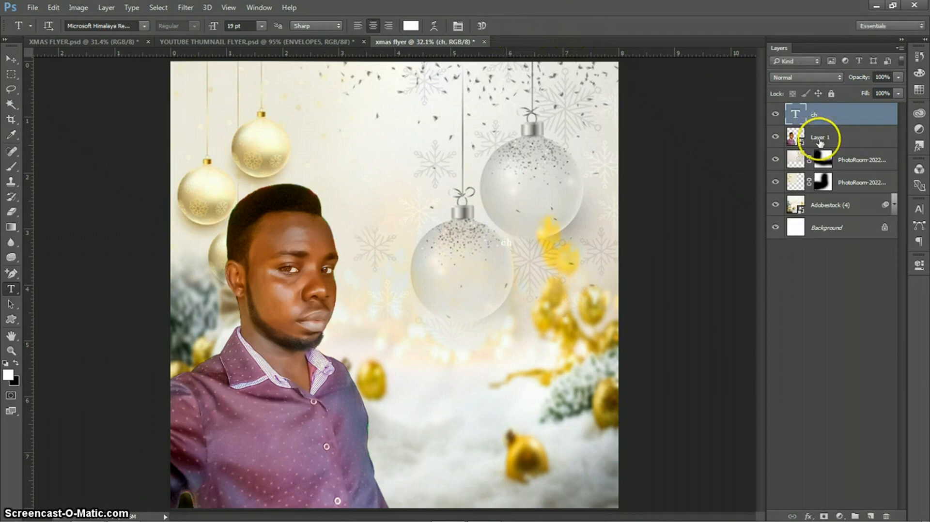
right_click(829, 114)
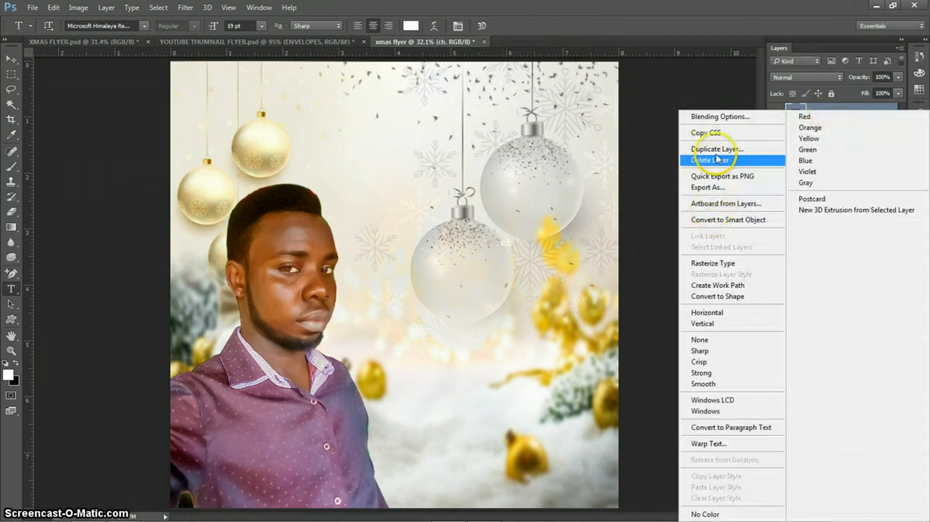
click(716, 161)
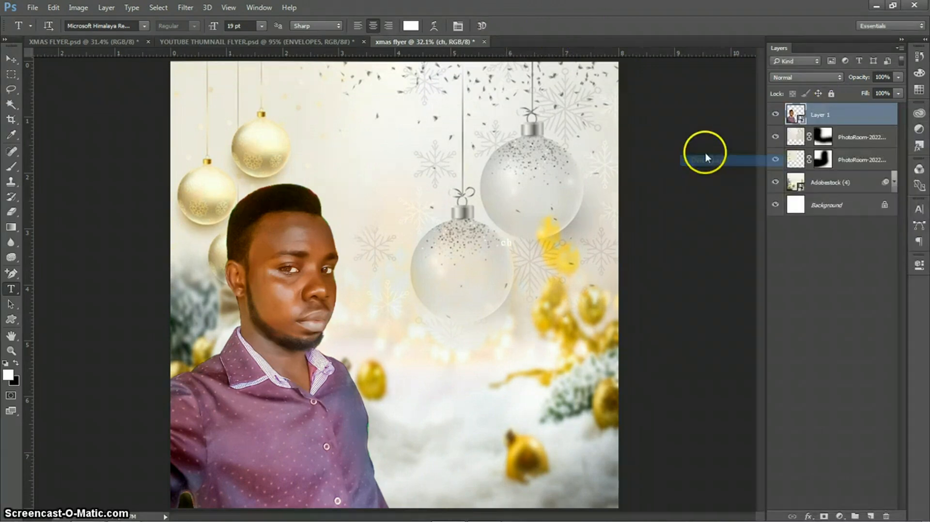
- Check the finished XMAS FLYER.psd for reference and add the centred two-line text MERRY CHRISTMAS over the new flyer's lower silver ornament
click(71, 40)
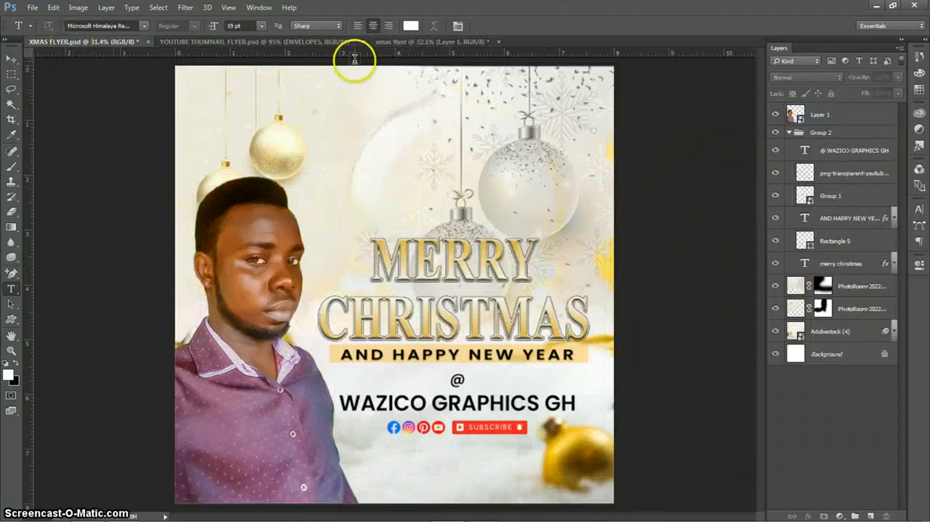
click(402, 47)
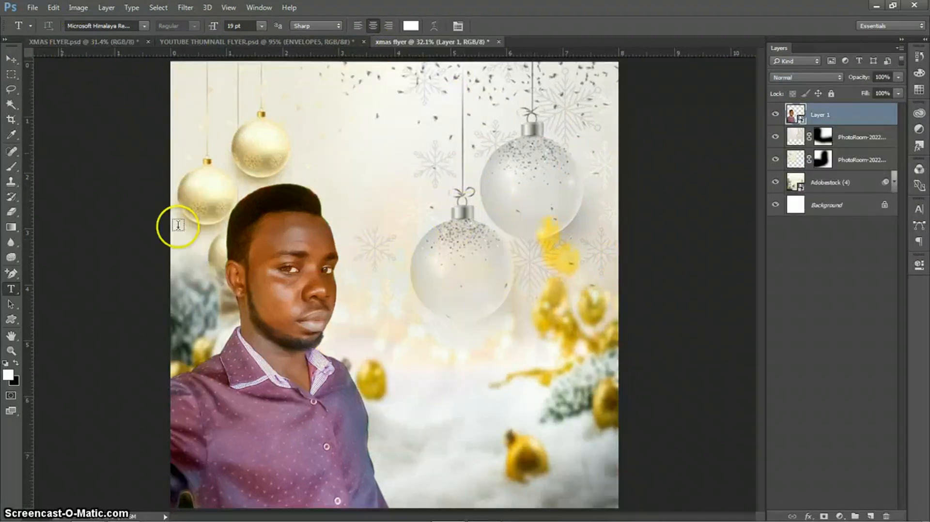
click(471, 259)
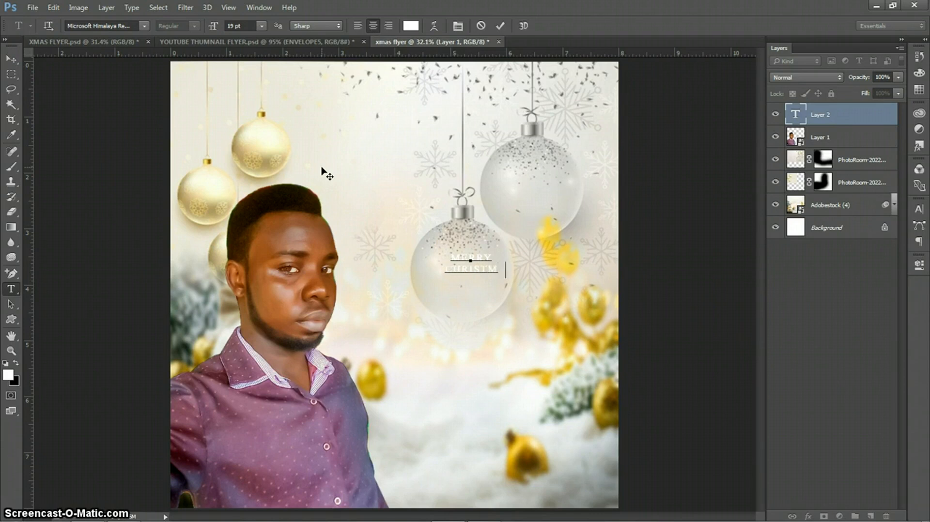
- Set the colour of the whole MERRY CHRISTMAS text to light pink ffcccc and commit the text
key(ctrl+a)
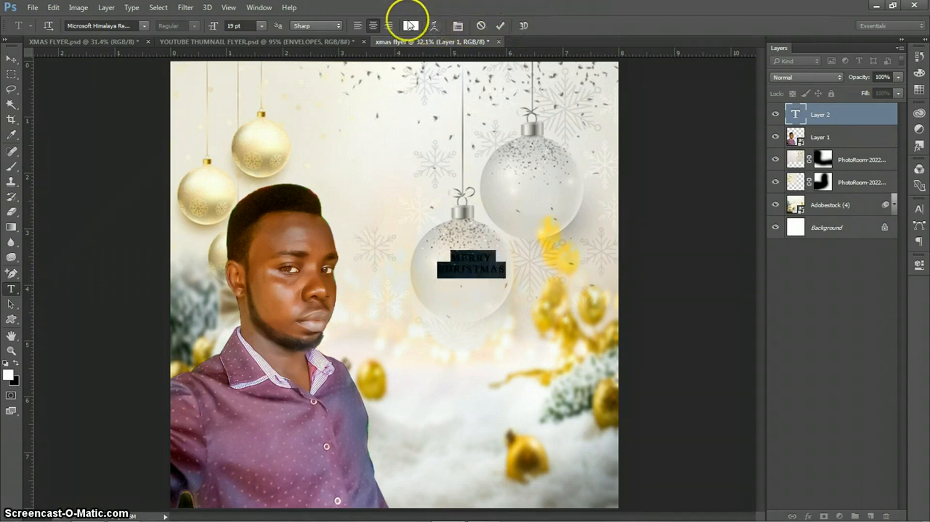
click(410, 27)
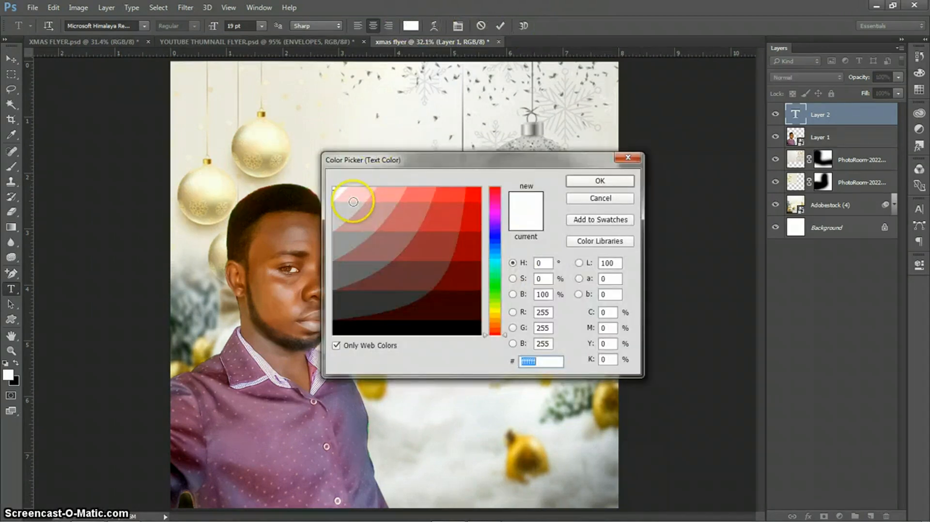
click(351, 198)
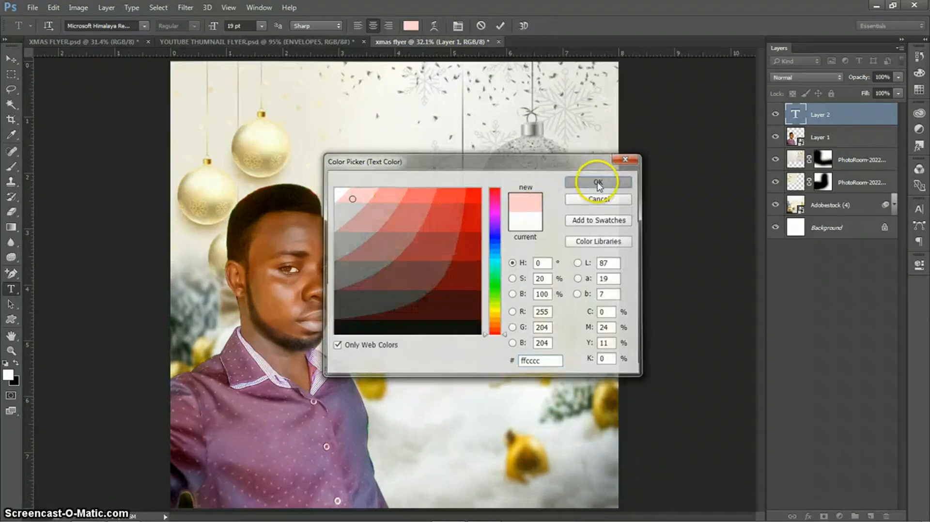
click(600, 181)
click(499, 25)
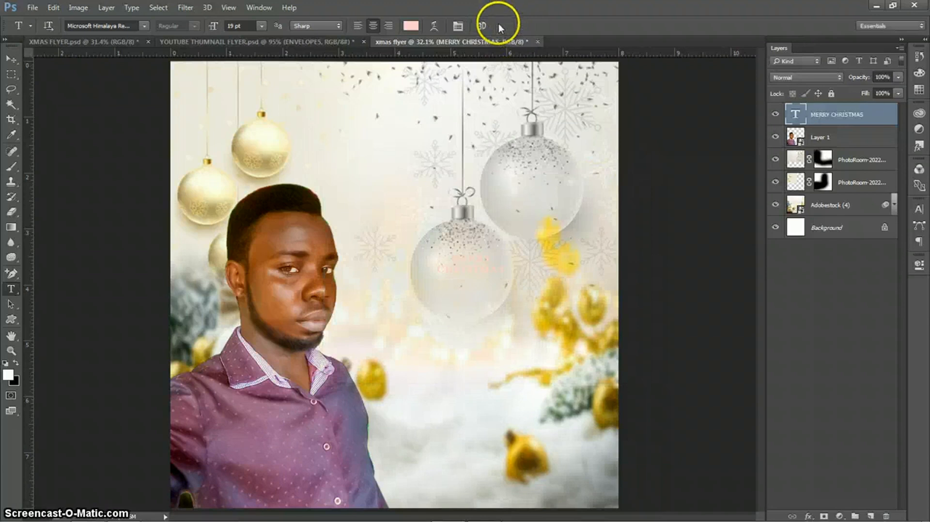
- Scale the MERRY CHRISTMAS text to about 343% and position it beside the man, just above the flyer's lower third
key(v)
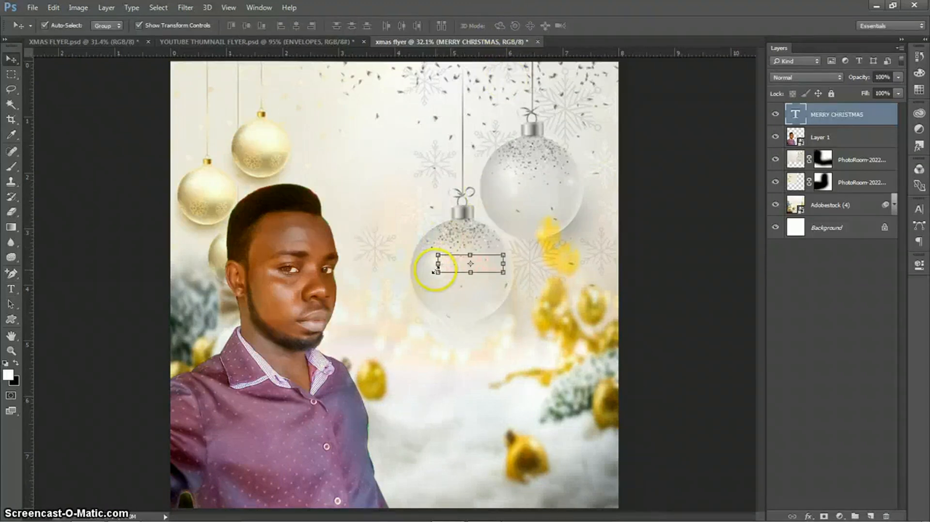
drag(434, 271, 432, 286)
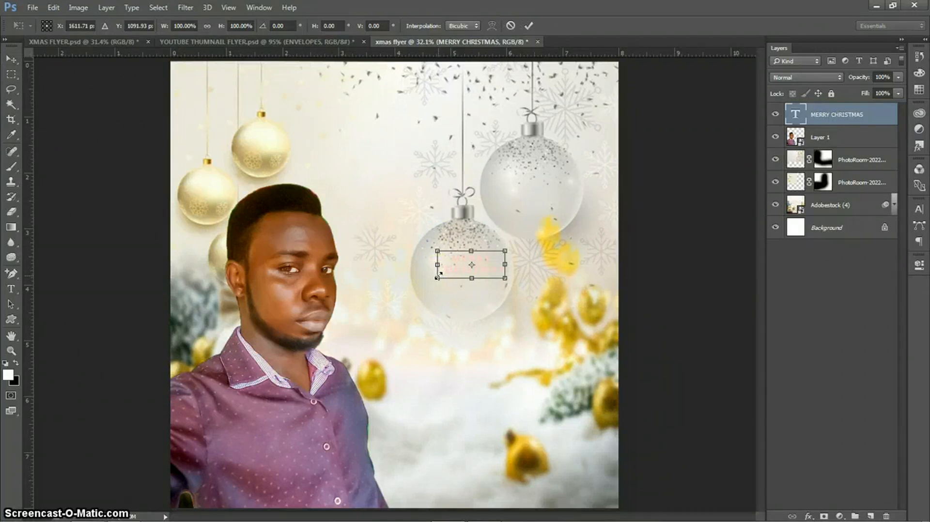
drag(437, 277, 446, 248)
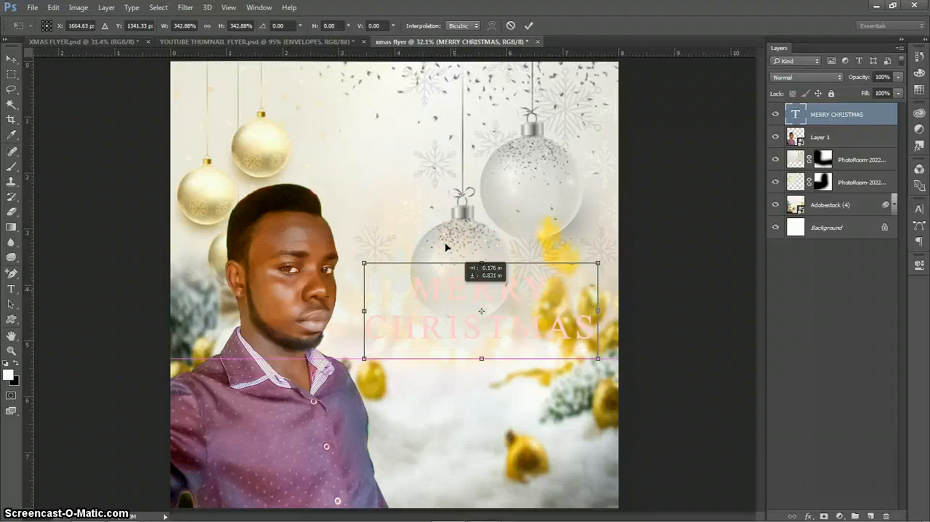
drag(455, 291, 455, 290)
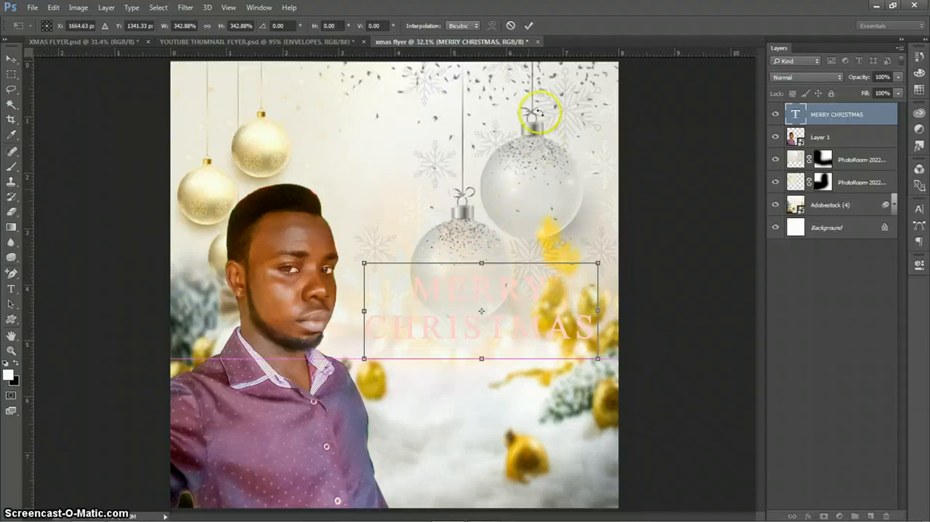
click(528, 25)
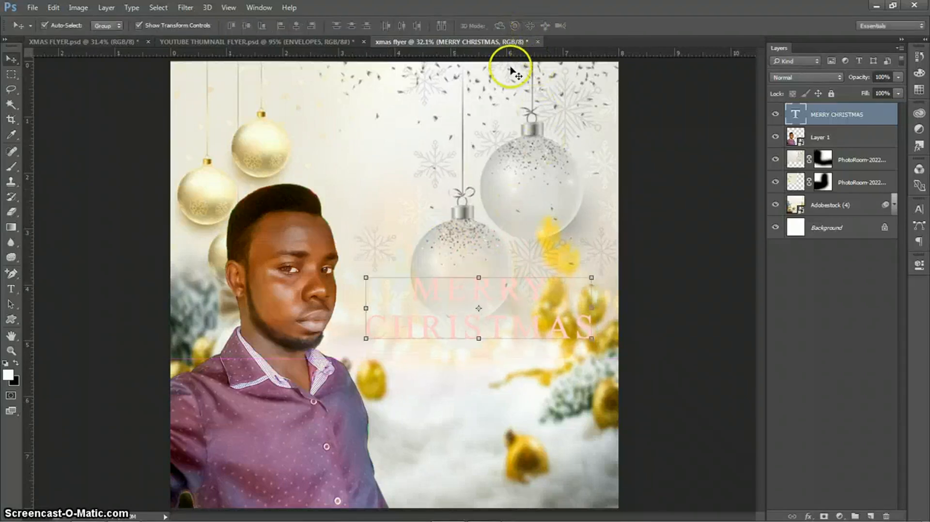
- Set the tracking of the whole MERRY CHRISTMAS text to 0
key(t)
click(453, 295)
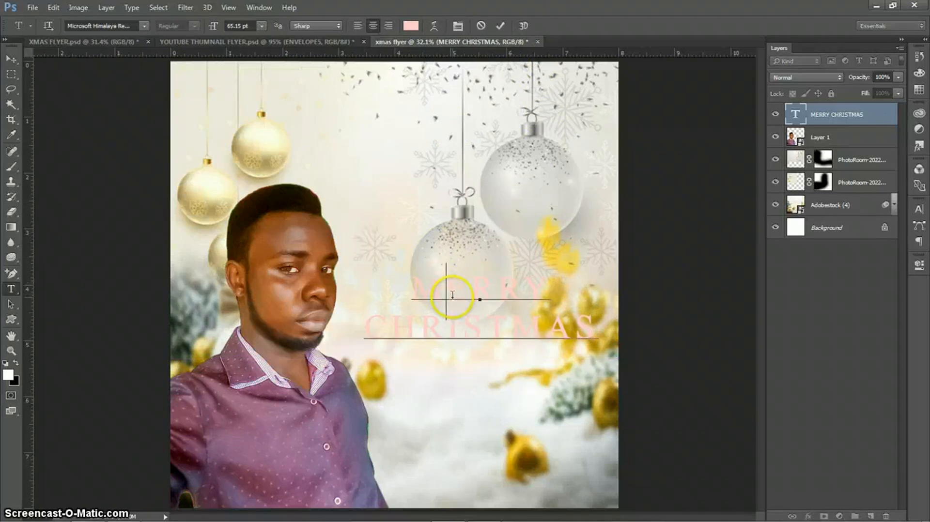
key(ctrl+a)
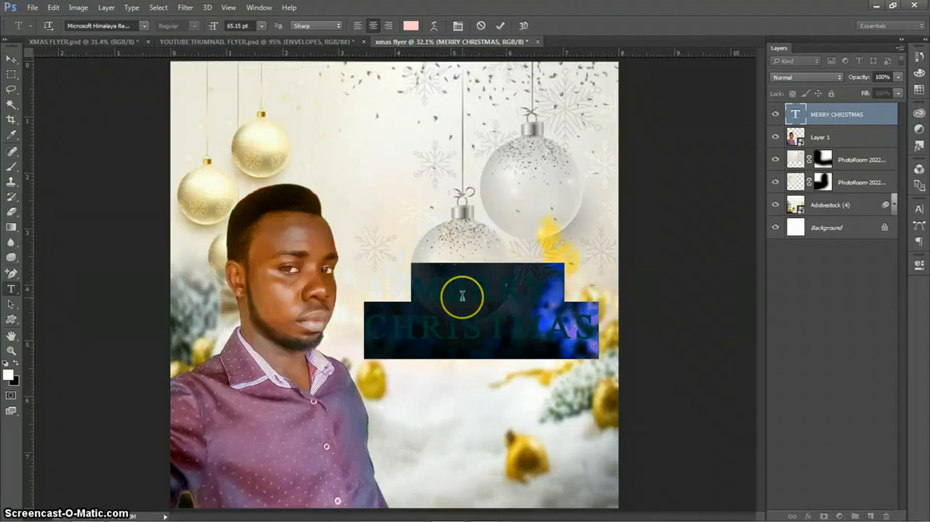
click(917, 209)
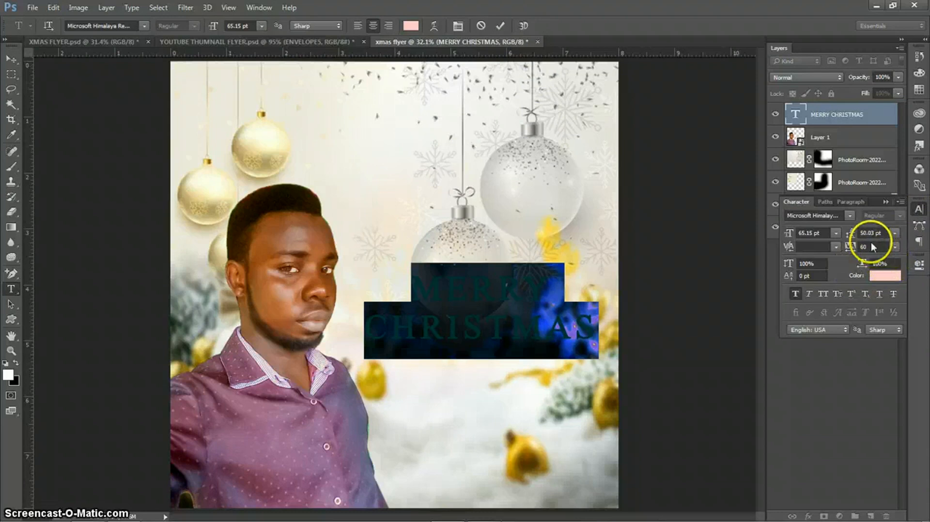
drag(875, 248, 841, 248)
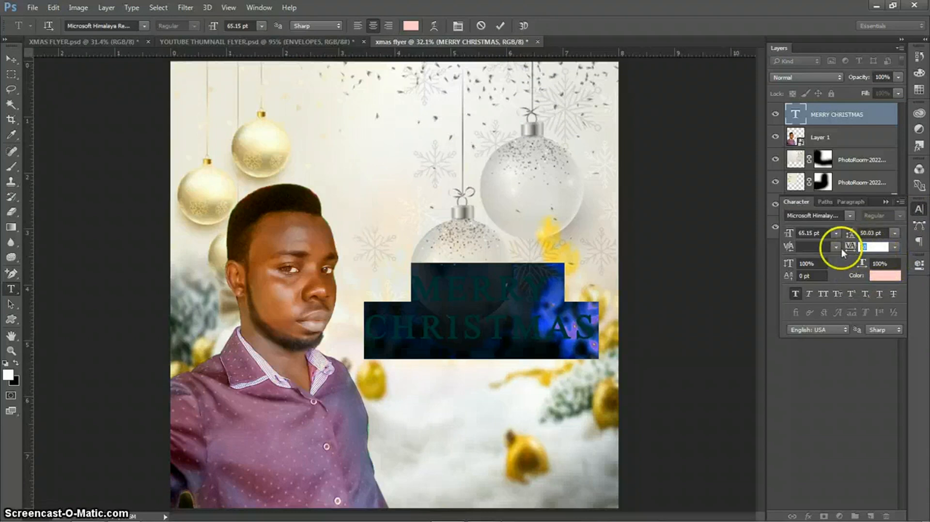
text(0)
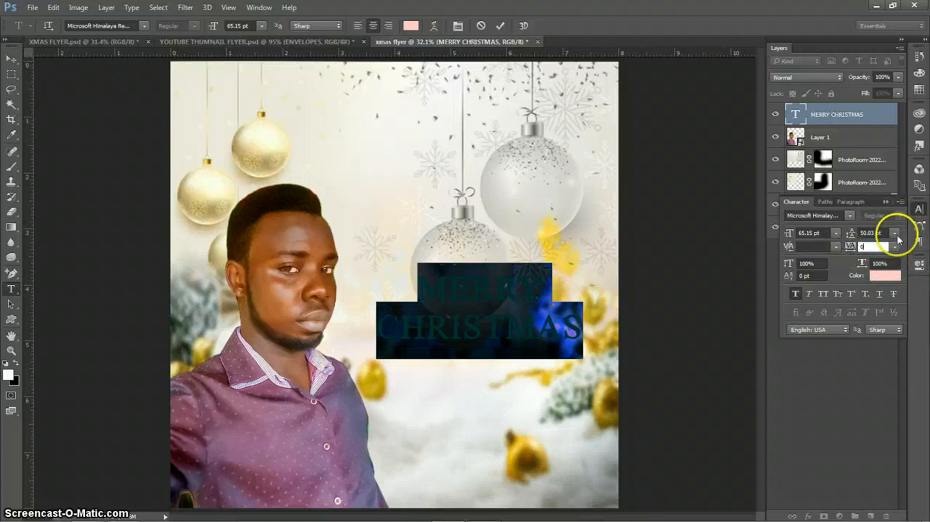
- Set the MERRY CHRISTMAS text's tracking to -20 and its leading to 44.03 pt, and commit the text
key(Down)
key(Down)
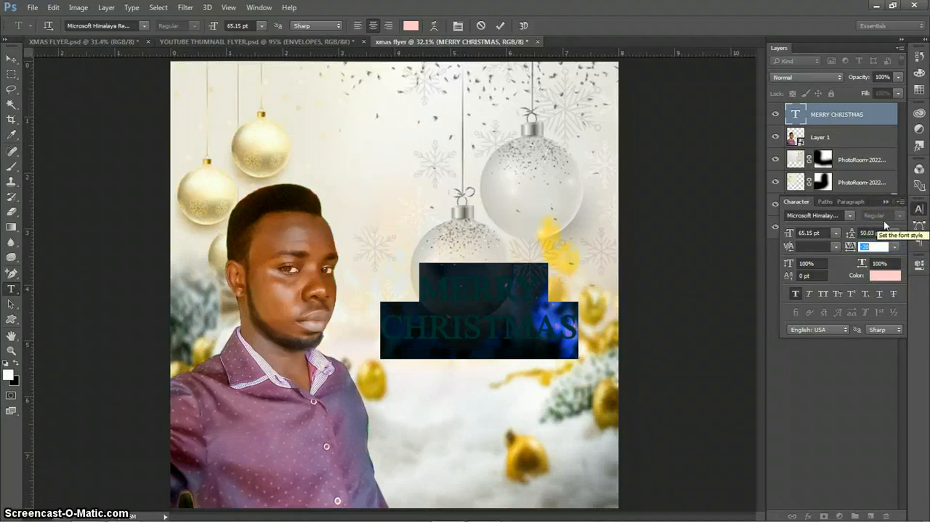
click(882, 233)
key(Up)
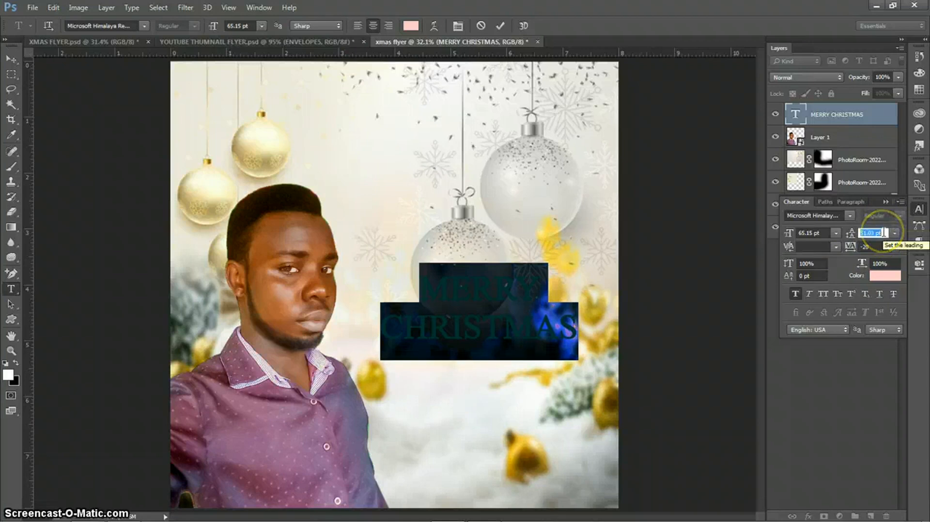
key(Down)
key(Down)
key(Down)
key(Down)
key(Down)
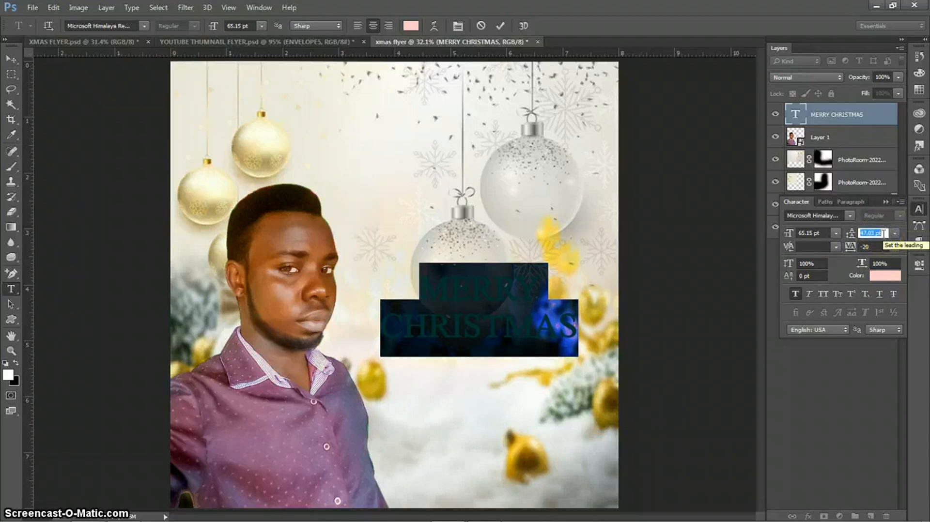
key(Down)
key(Down)
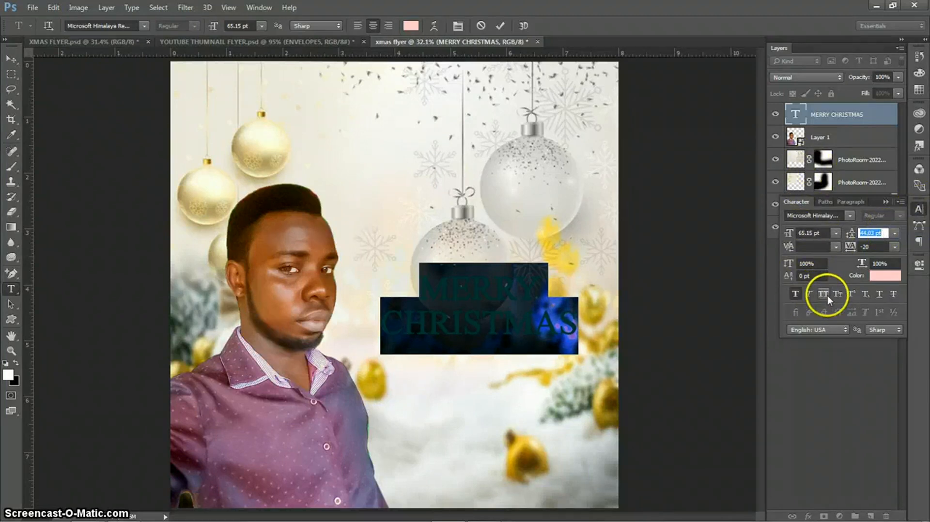
click(919, 212)
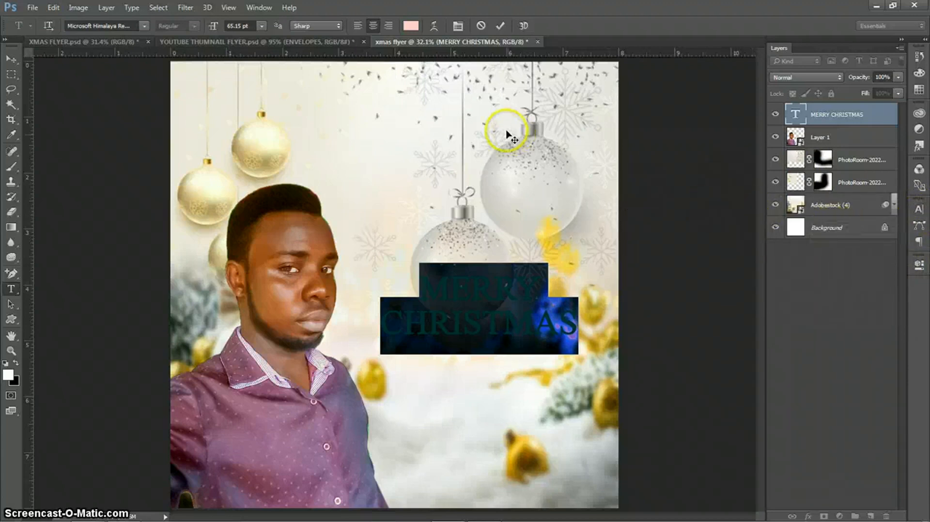
click(501, 26)
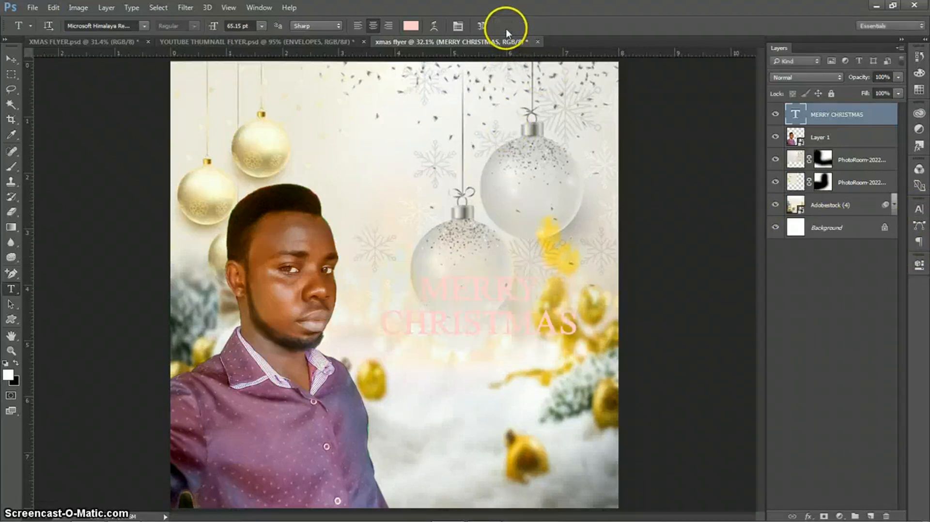
- Change the font of the whole MERRY CHRISTMAS text to Poppins Bold
click(496, 319)
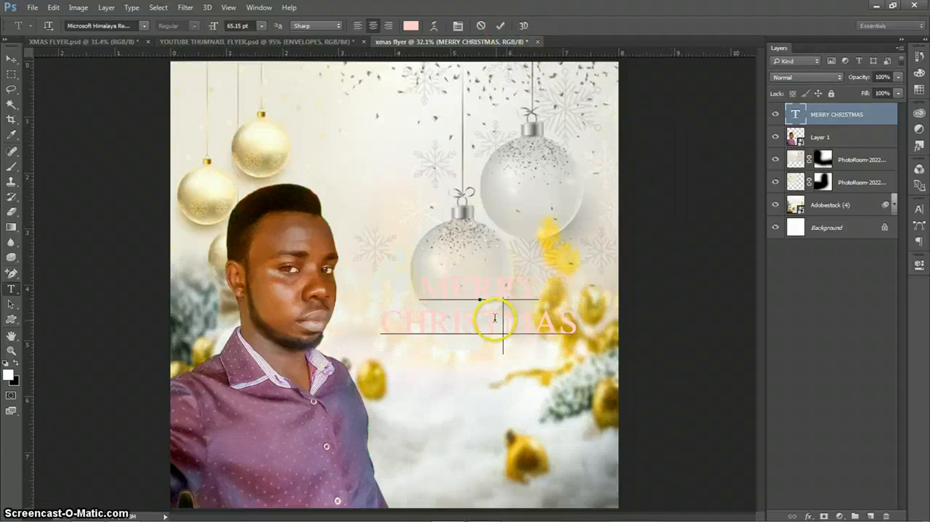
key(ctrl+a)
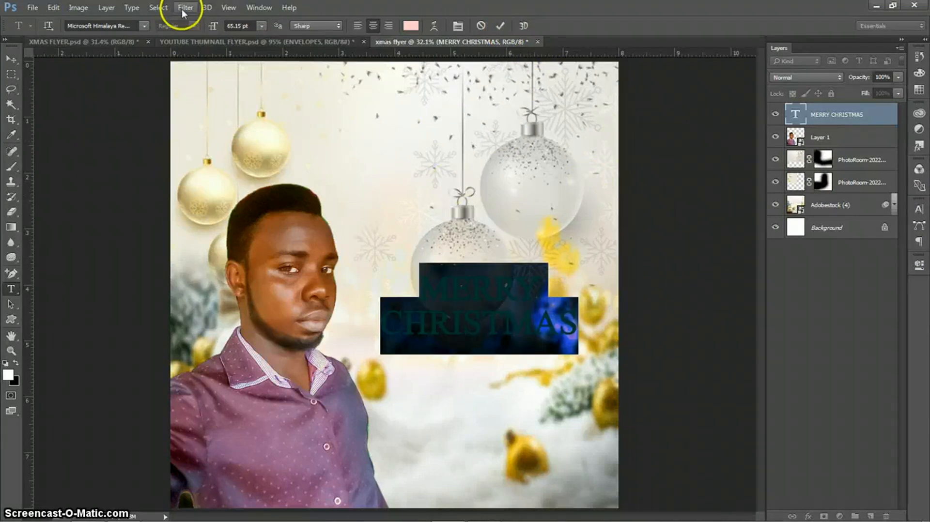
click(137, 27)
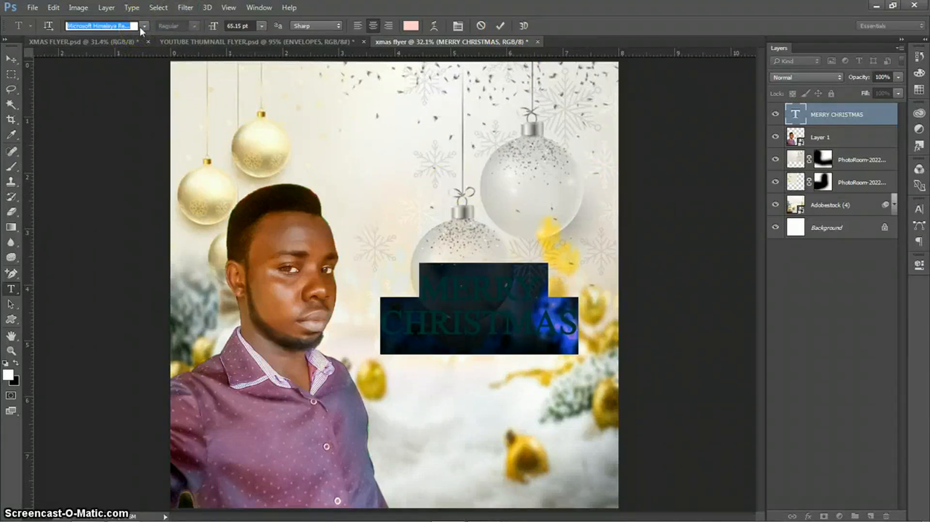
text(POP)
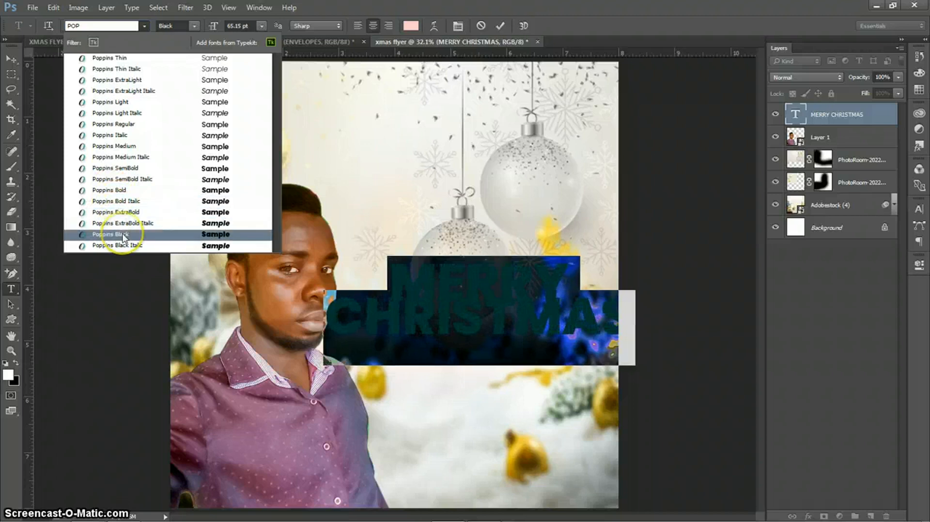
click(121, 191)
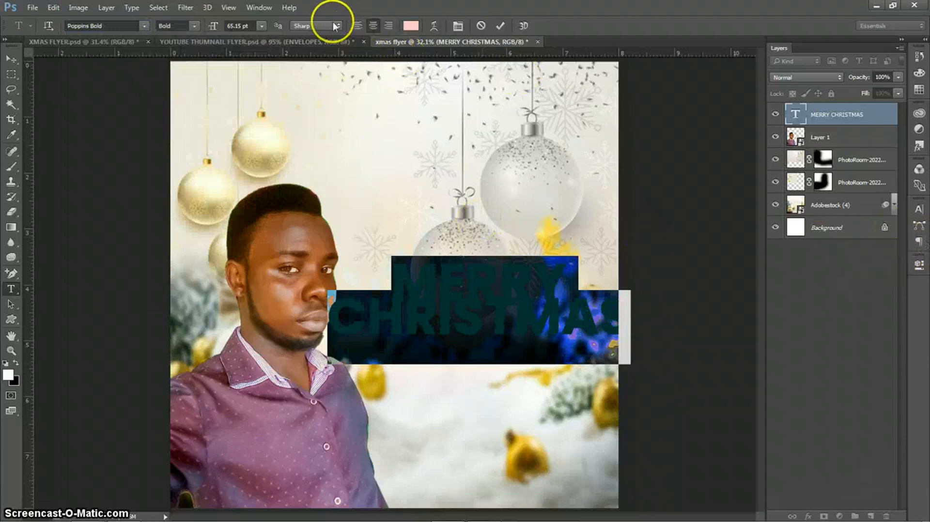
- Reduce the font size of the MERRY CHRISTMAS text to 48.15 pt
click(251, 25)
scroll(251, 24, down, 15)
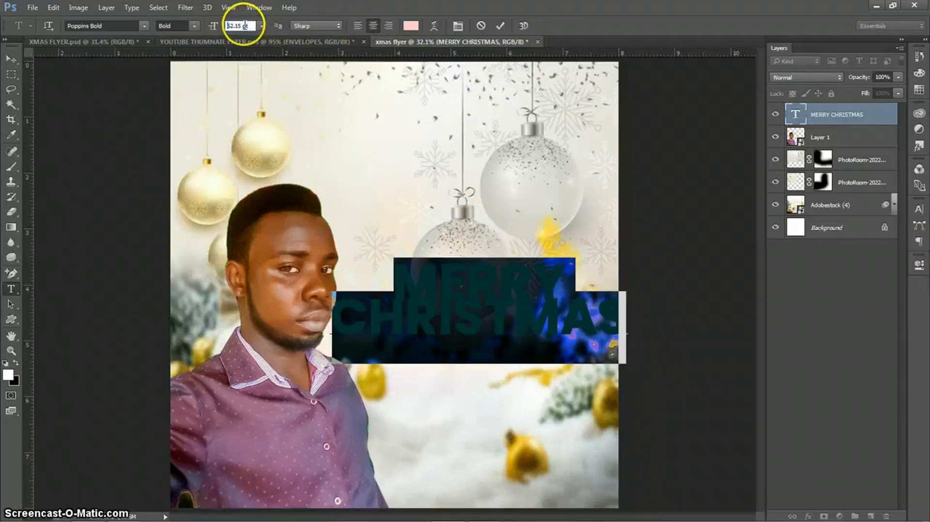
scroll(247, 24, down, 2)
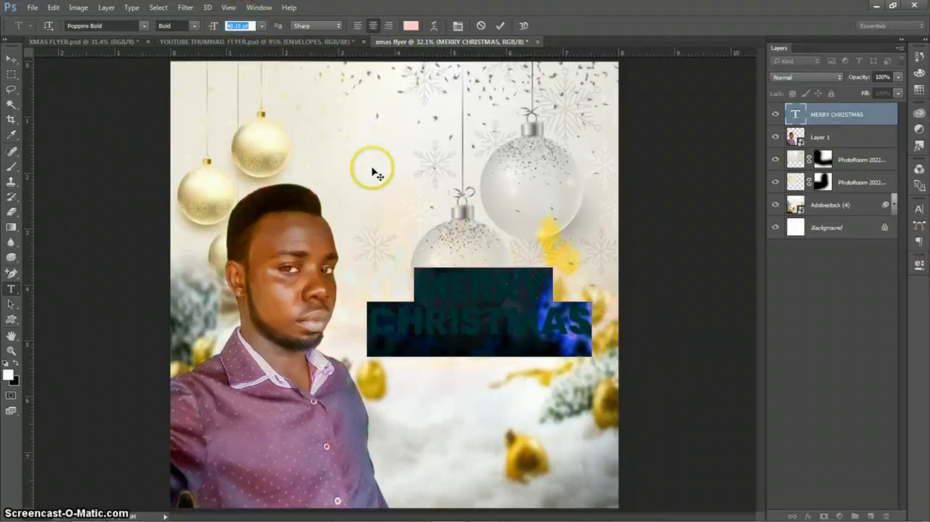
- Move the MERRY CHRISTMAS text up over the lower silver ornament, commit it and nudge it slightly left
drag(333, 160, 338, 162)
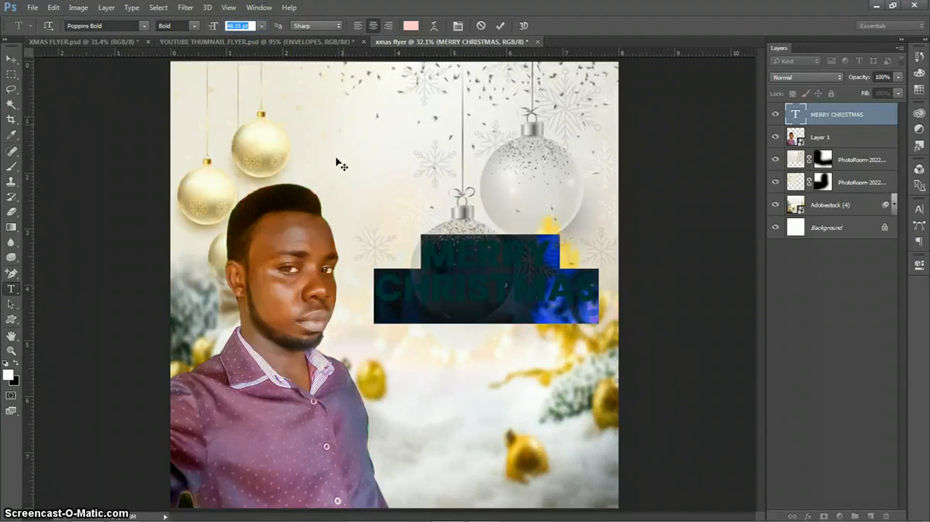
click(604, 58)
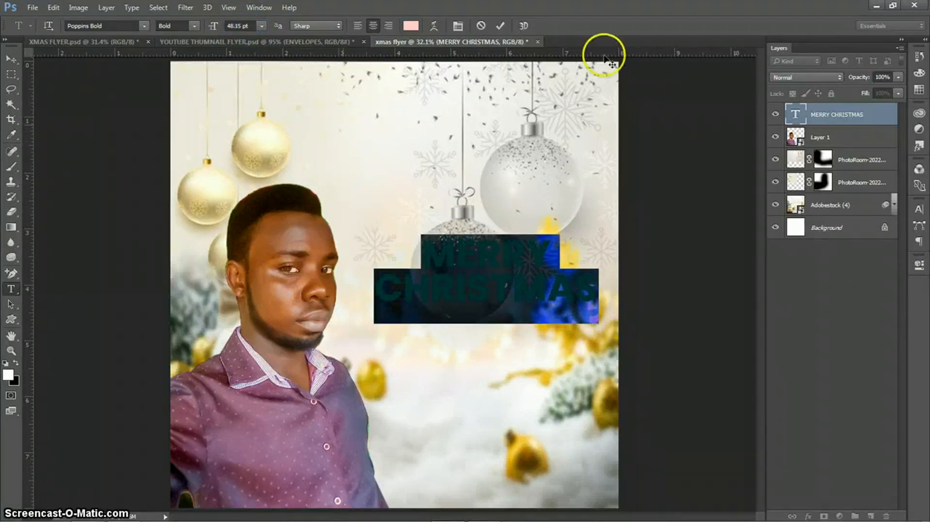
click(500, 27)
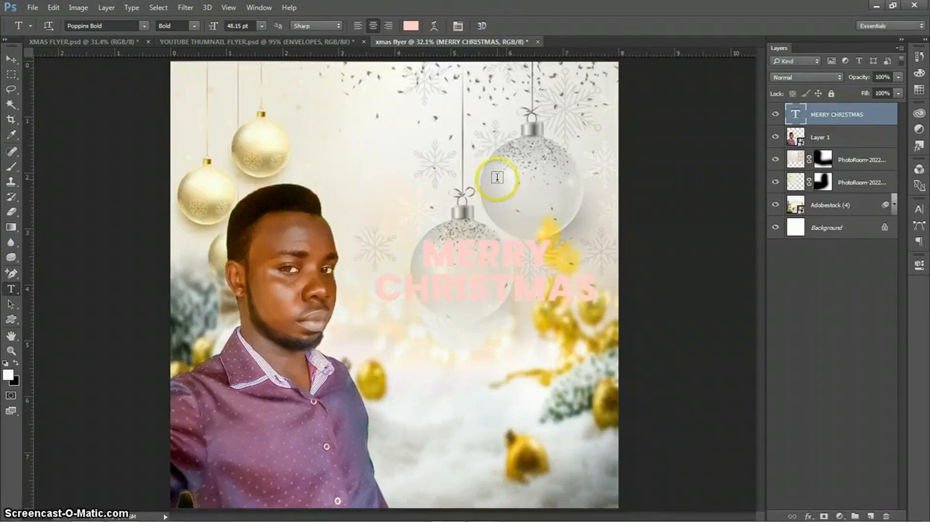
key(v)
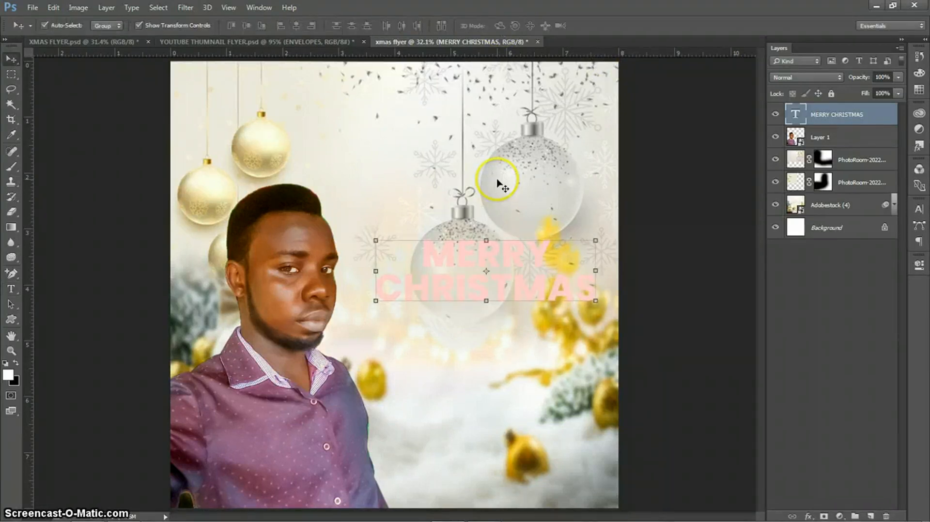
key(shift+Left)
key(shift+Left)
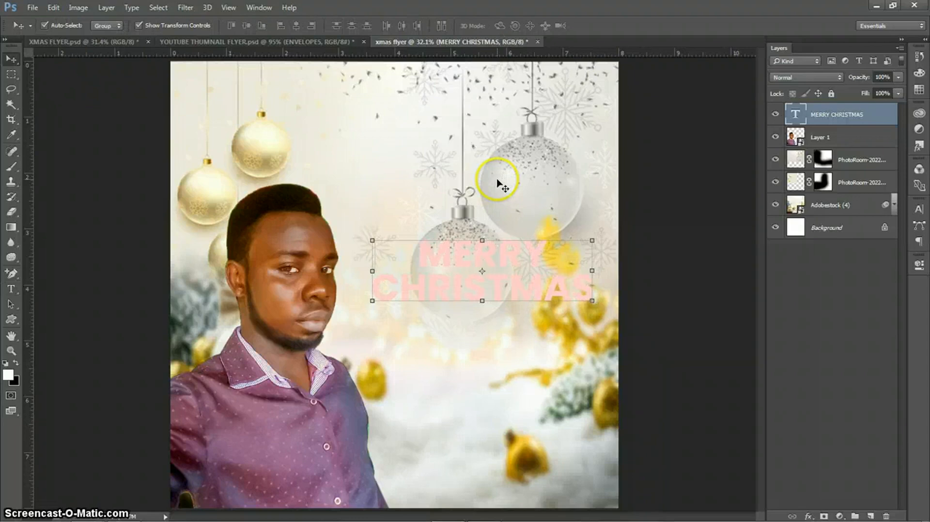
- Add a Gradient Overlay layer style to the MERRY CHRISTMAS text and choose the gold-to-white gradient preset
right_click(830, 115)
click(622, 118)
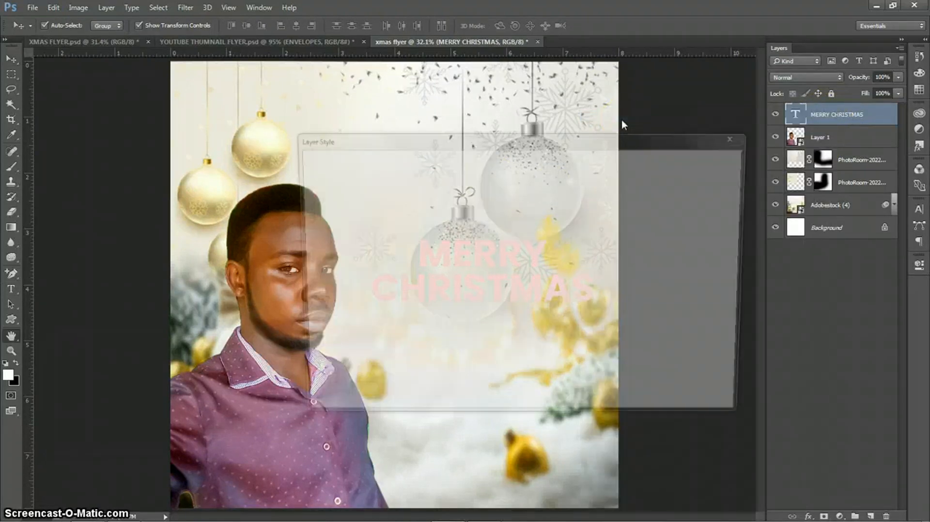
drag(527, 142, 243, 27)
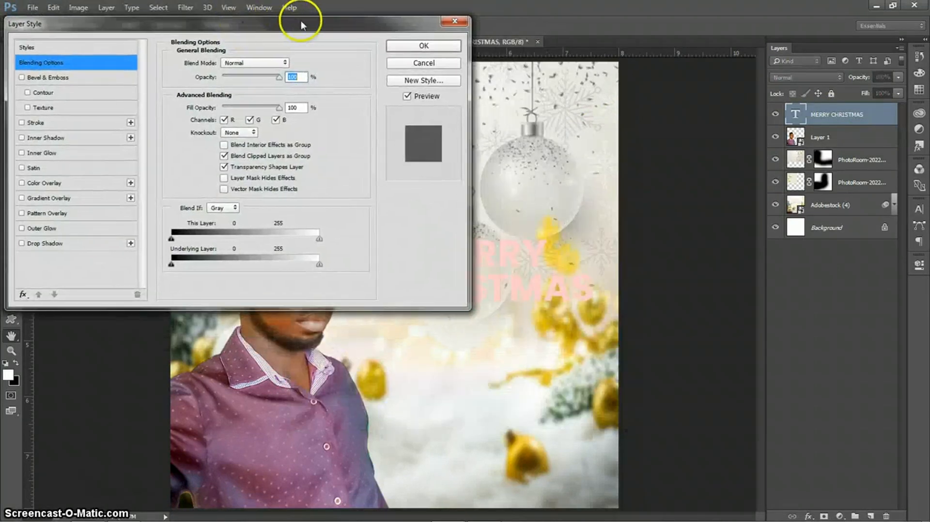
click(99, 198)
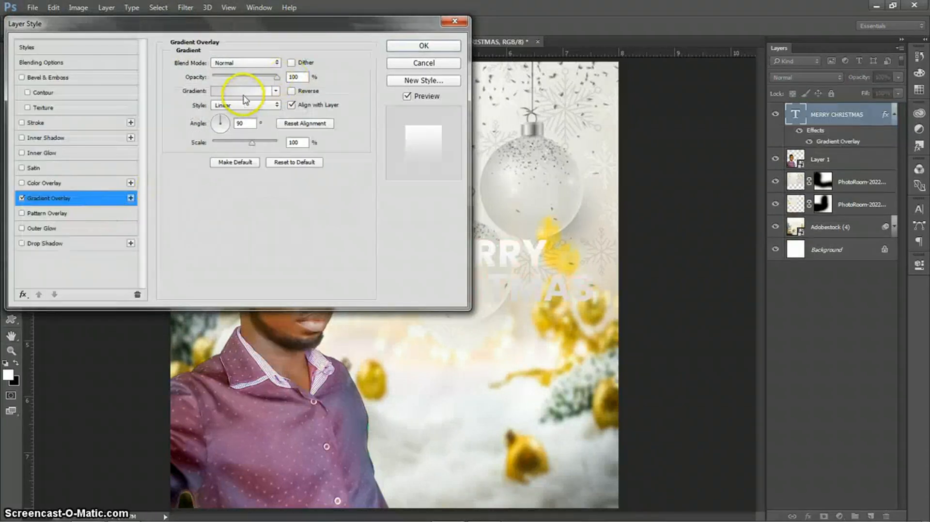
click(243, 95)
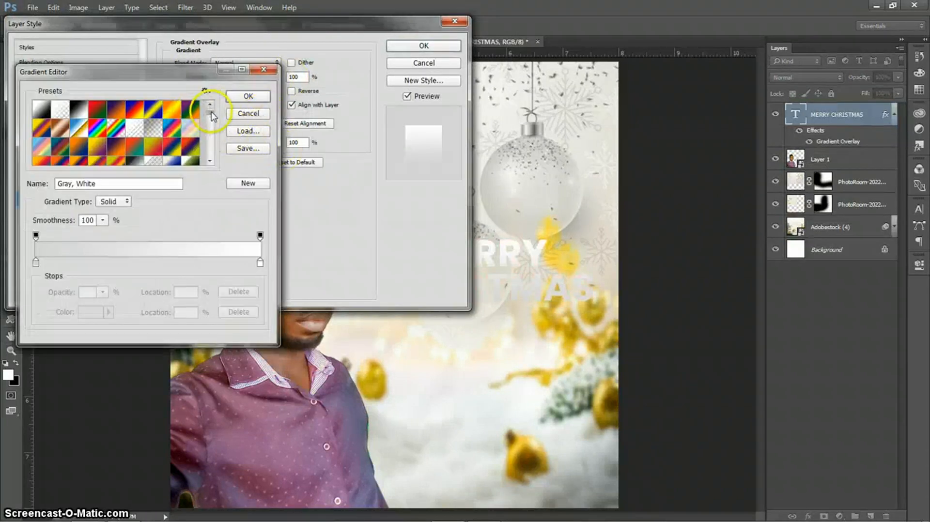
drag(209, 119, 211, 162)
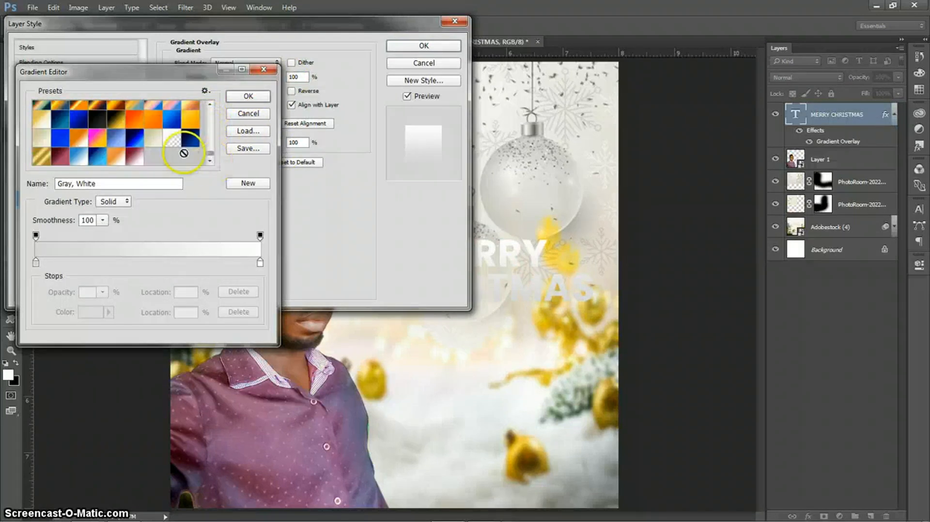
click(37, 126)
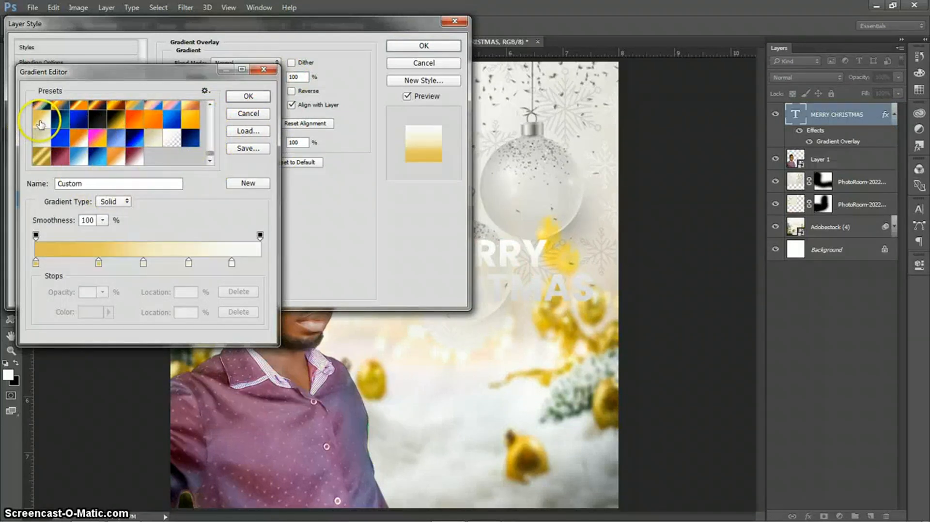
click(36, 263)
click(87, 315)
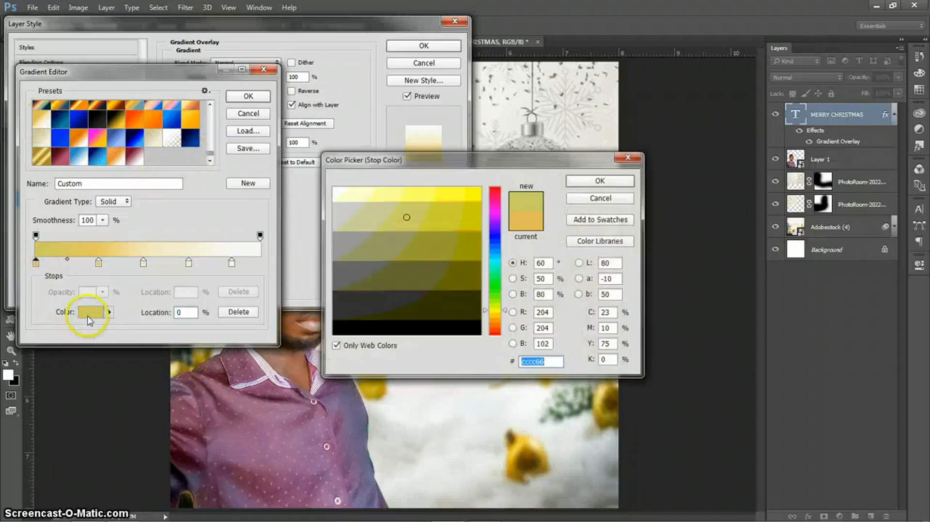
click(446, 254)
click(600, 182)
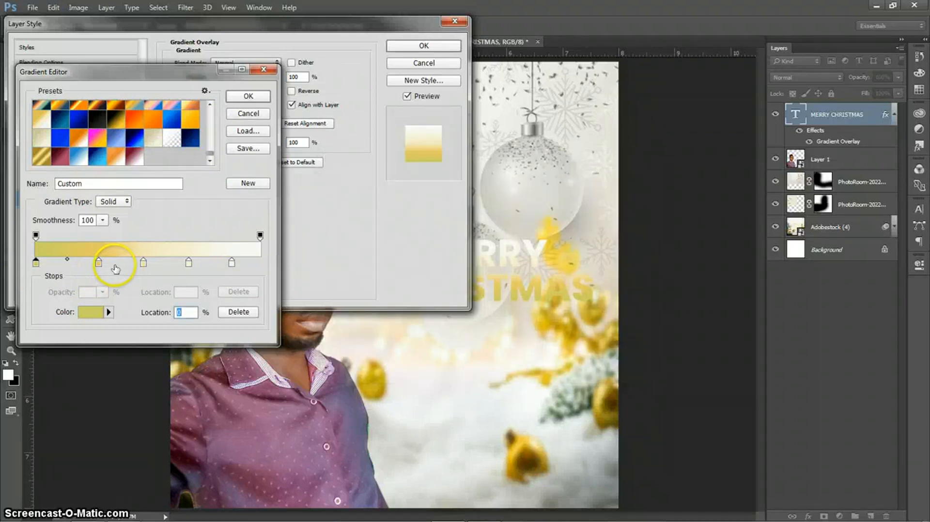
click(92, 312)
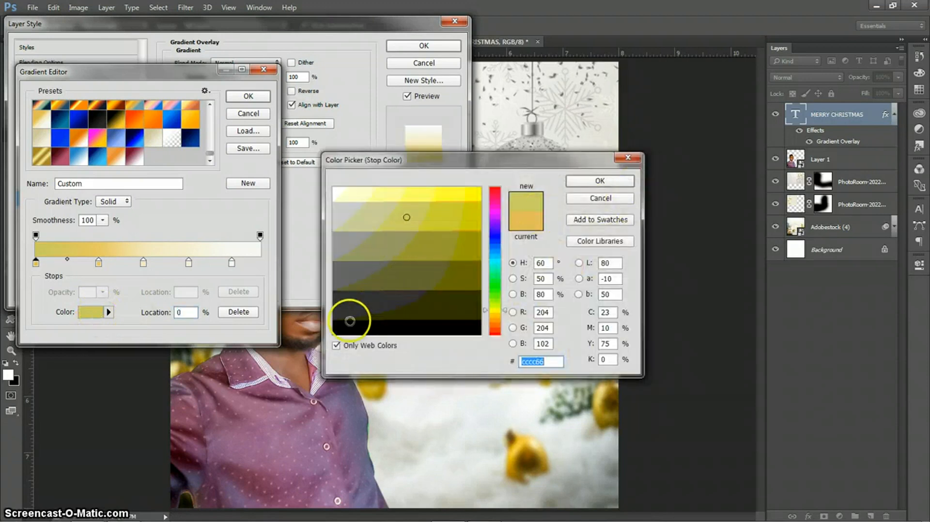
click(336, 346)
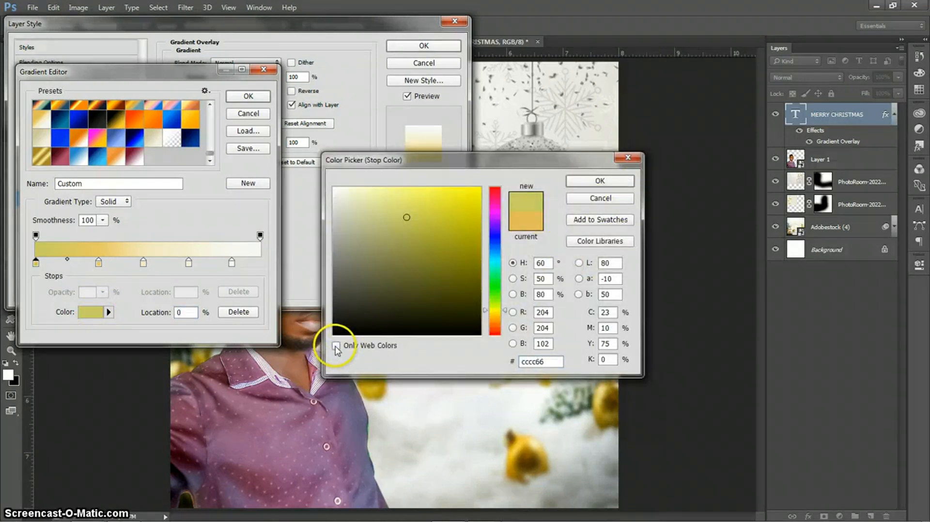
click(590, 198)
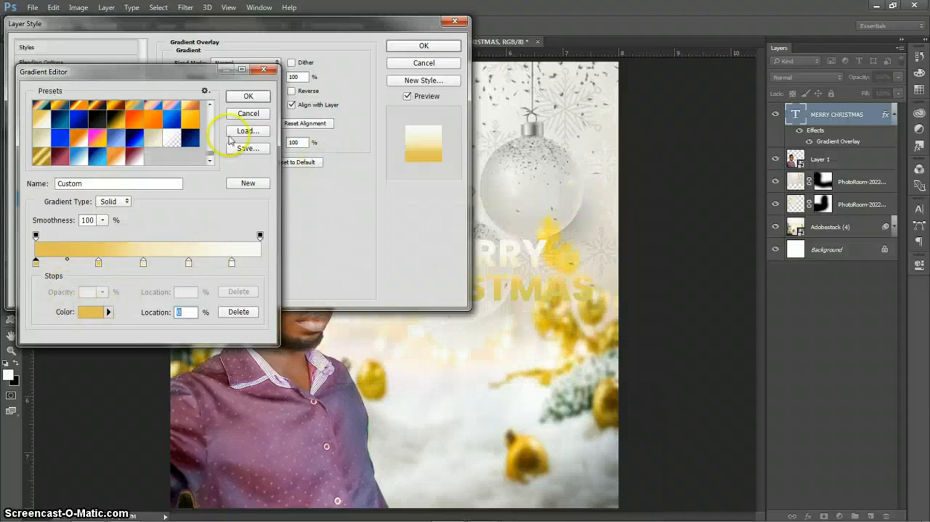
click(100, 264)
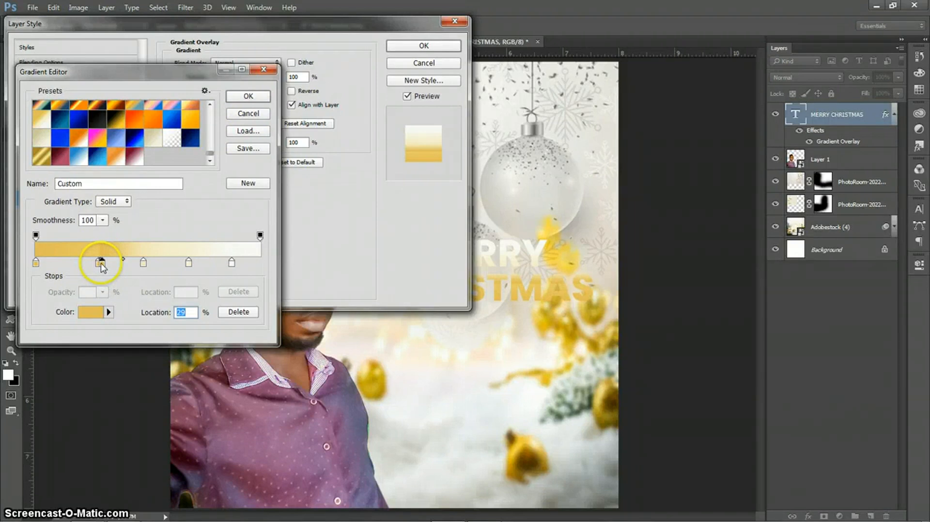
key(Delete)
click(99, 263)
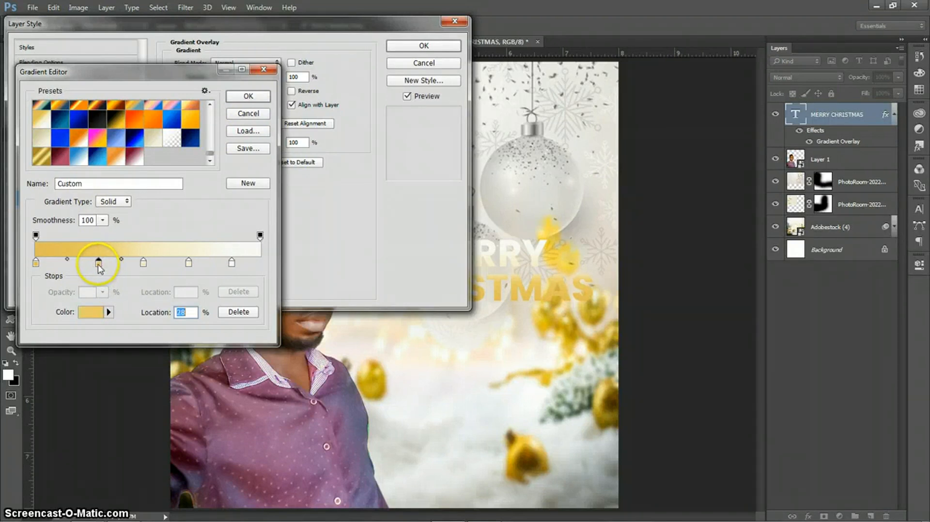
click(95, 314)
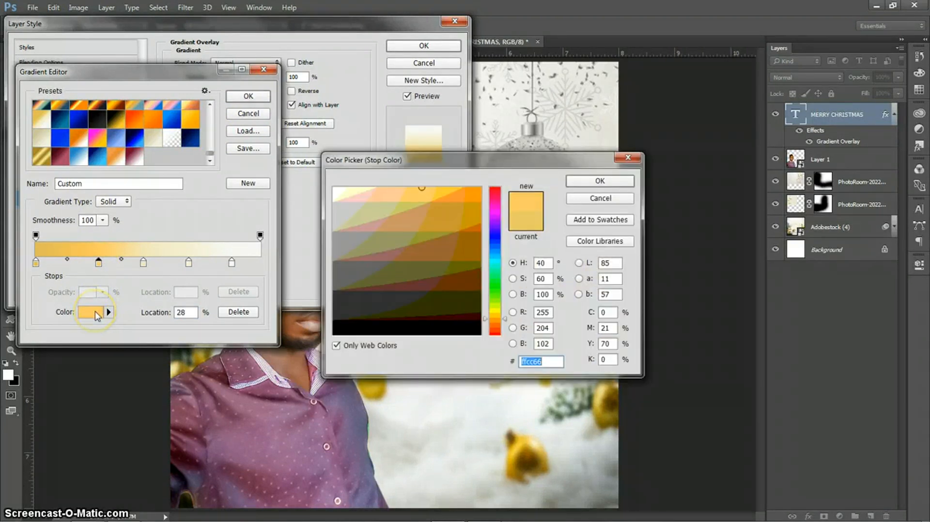
click(635, 156)
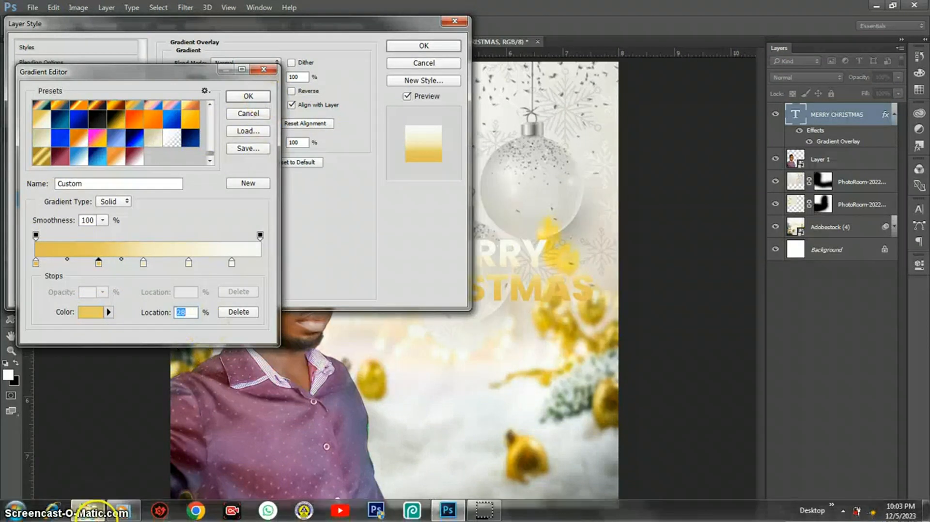
- Accept the gold-to-white gradient for the MERRY CHRISTMAS text's Gradient Overlay
mouse_move(87, 510)
click(115, 442)
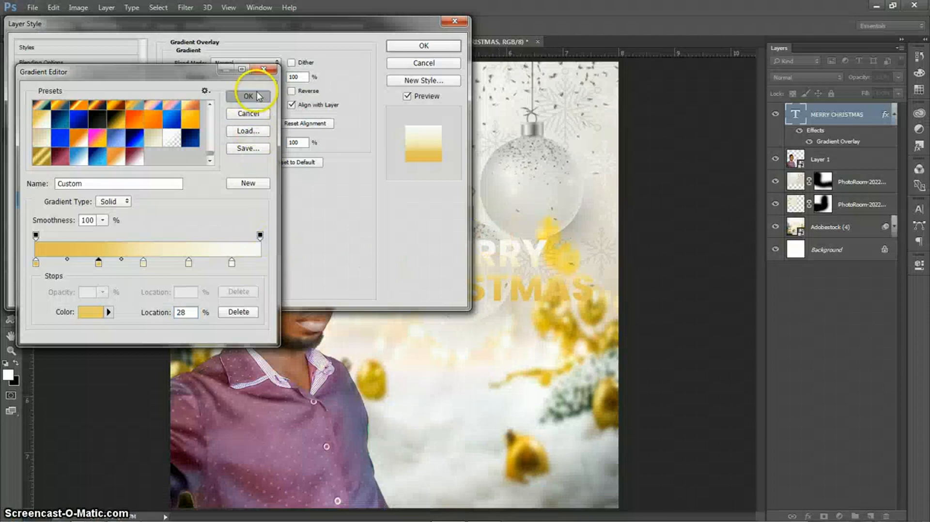
click(248, 96)
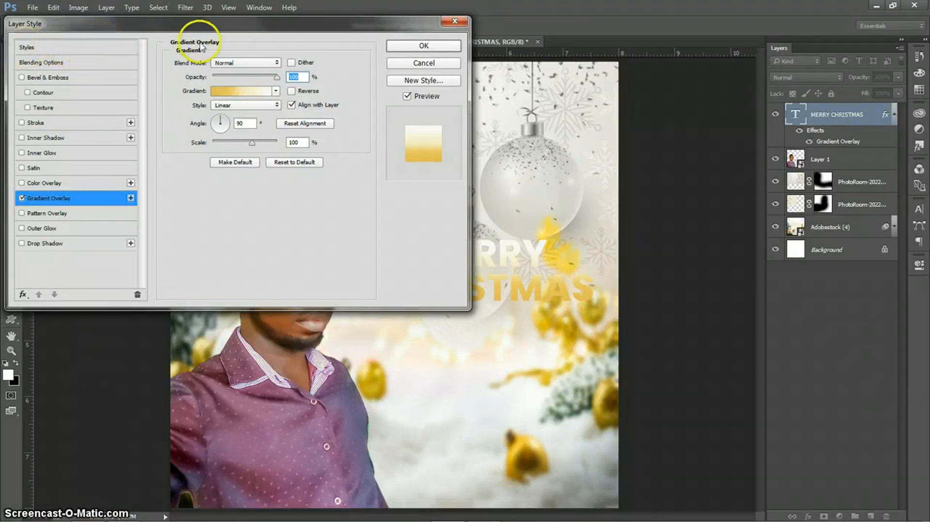
- Cancel the MERRY CHRISTMAS text's layer style changes and look at the title styling in XMAS FLYER.psd before returning to the xmas flyer document
click(84, 50)
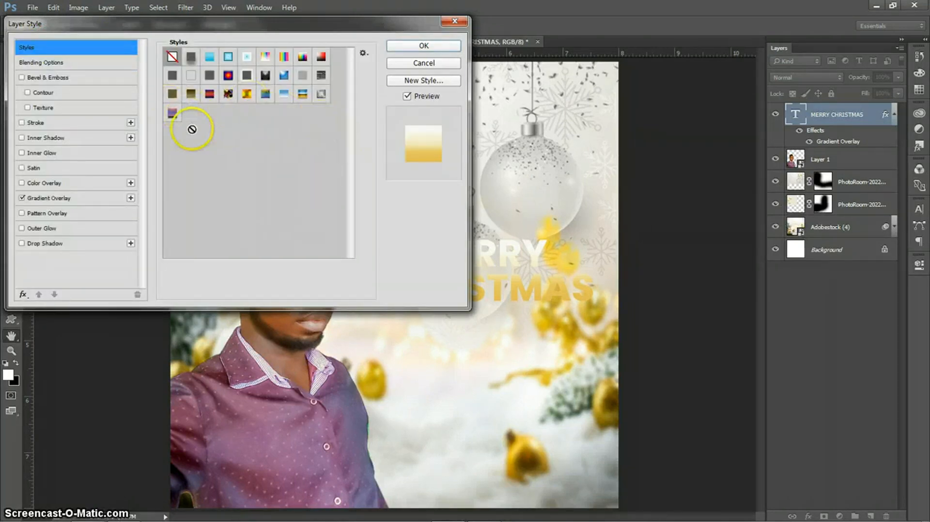
click(424, 63)
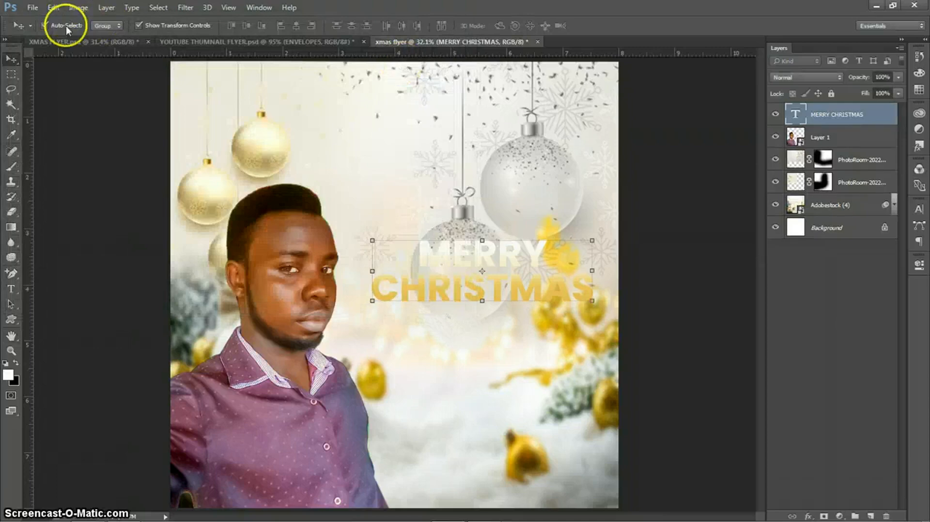
click(73, 41)
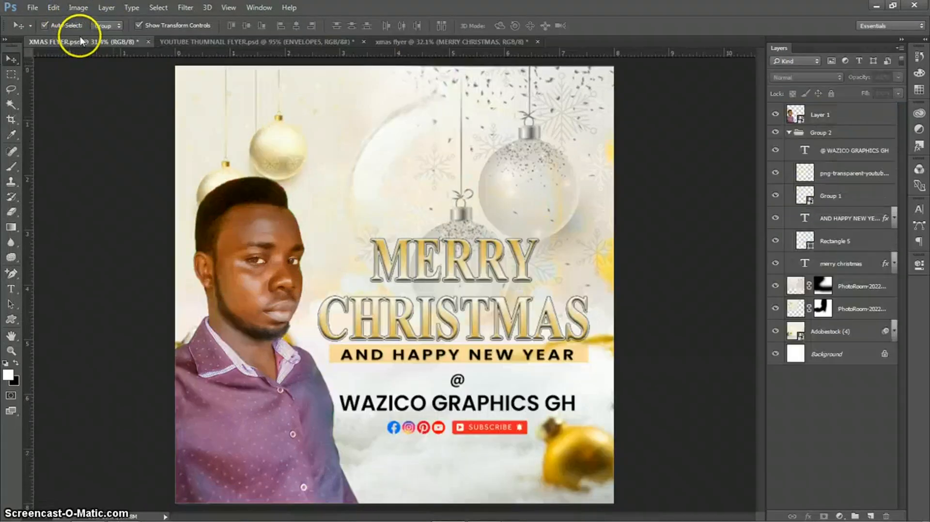
click(446, 43)
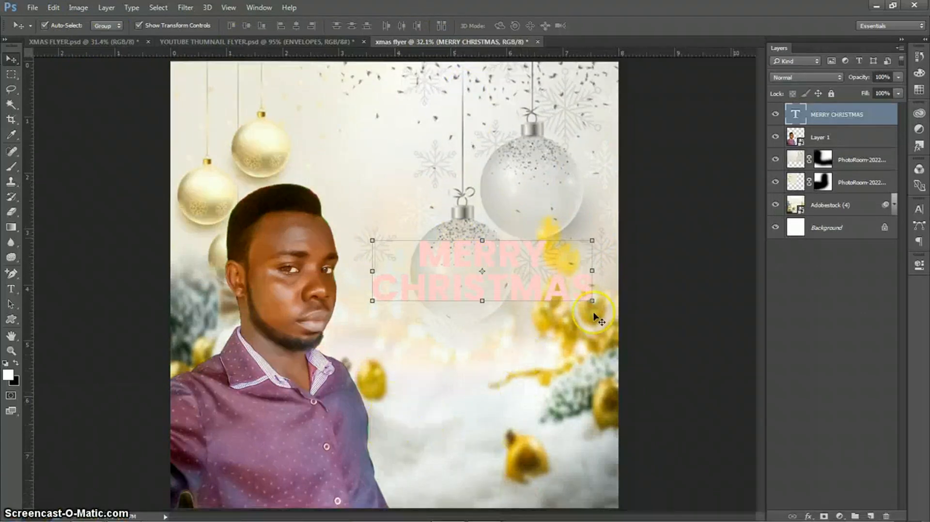
- Add a Gradient Overlay to the MERRY CHRISTMAS text layer using the gold-to-white gradient preset
right_click(848, 116)
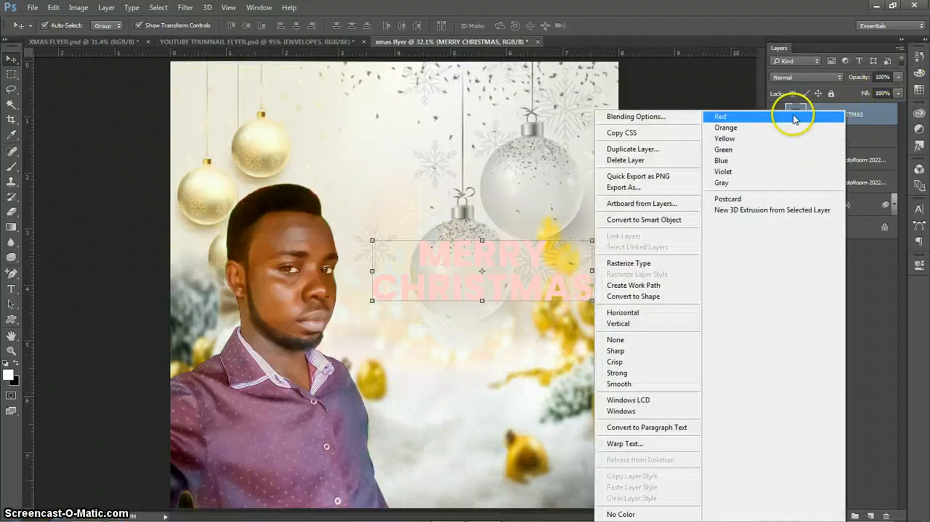
click(621, 117)
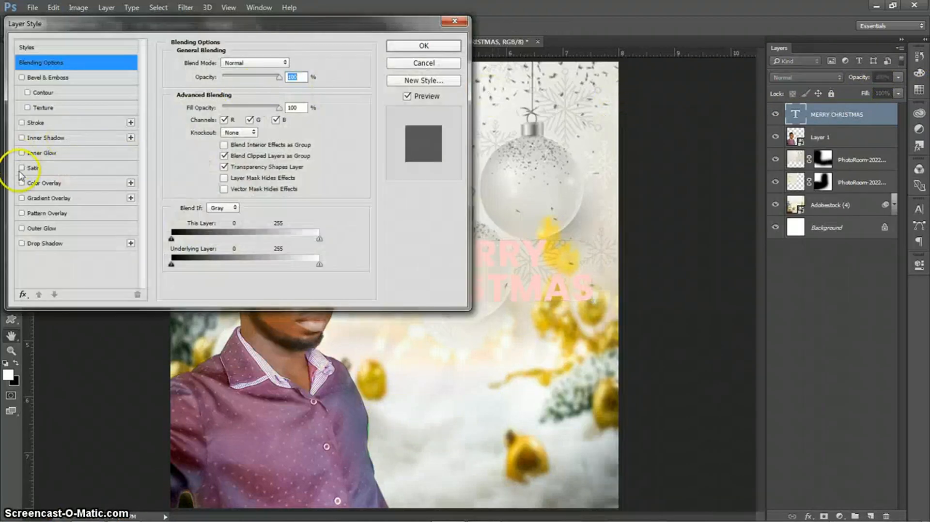
click(54, 198)
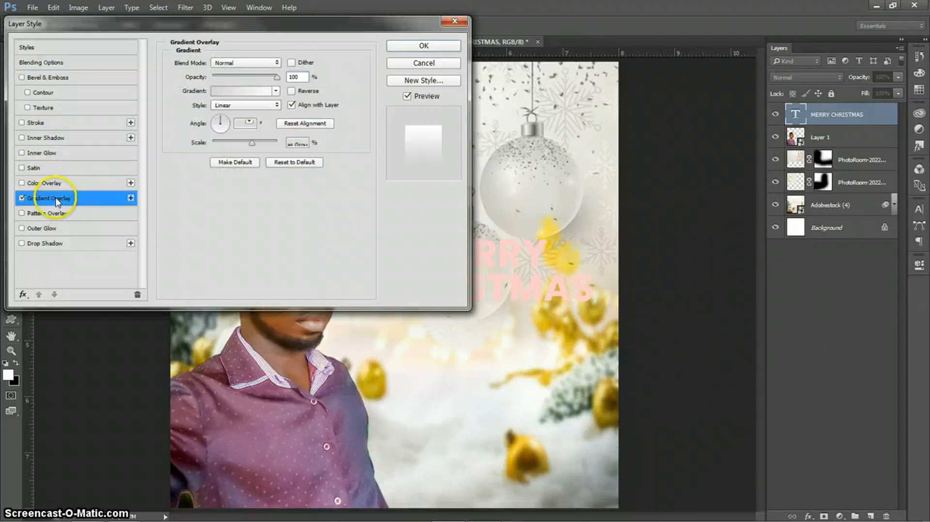
drag(352, 34, 873, 149)
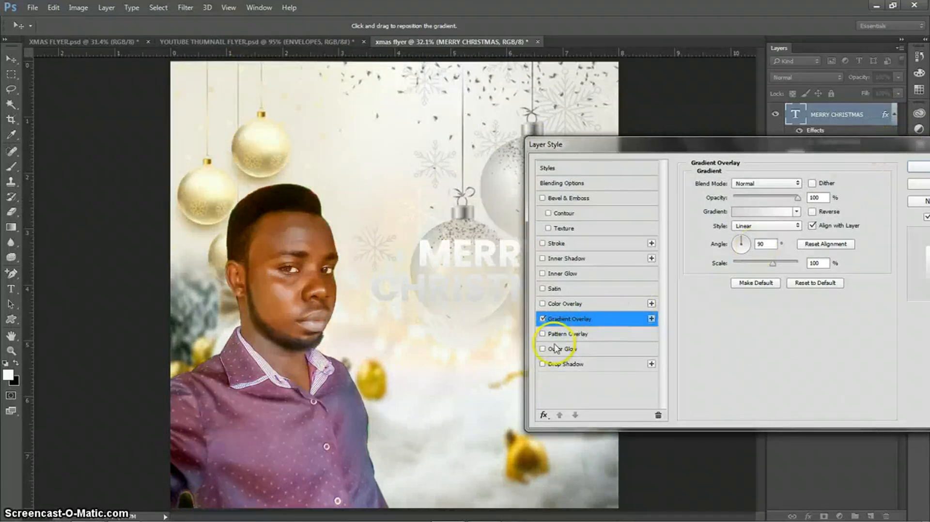
click(758, 211)
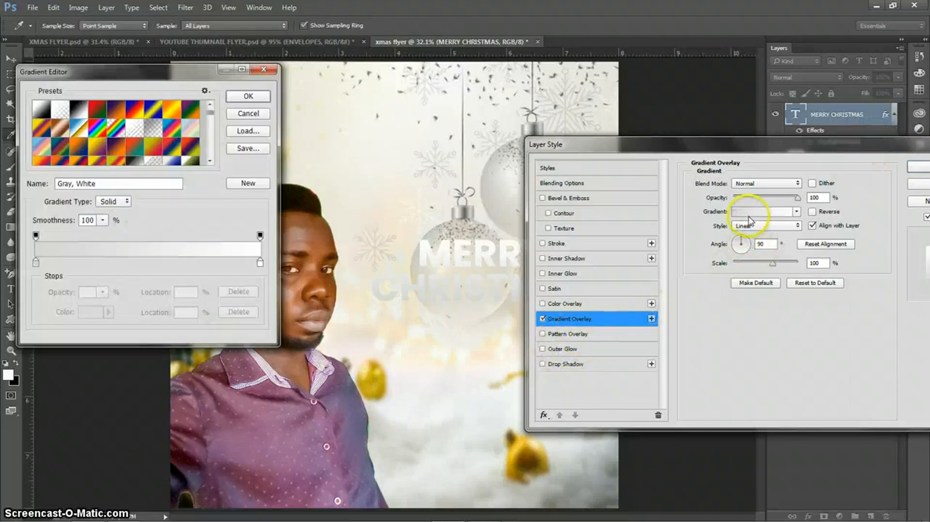
scroll(208, 126, down, 10)
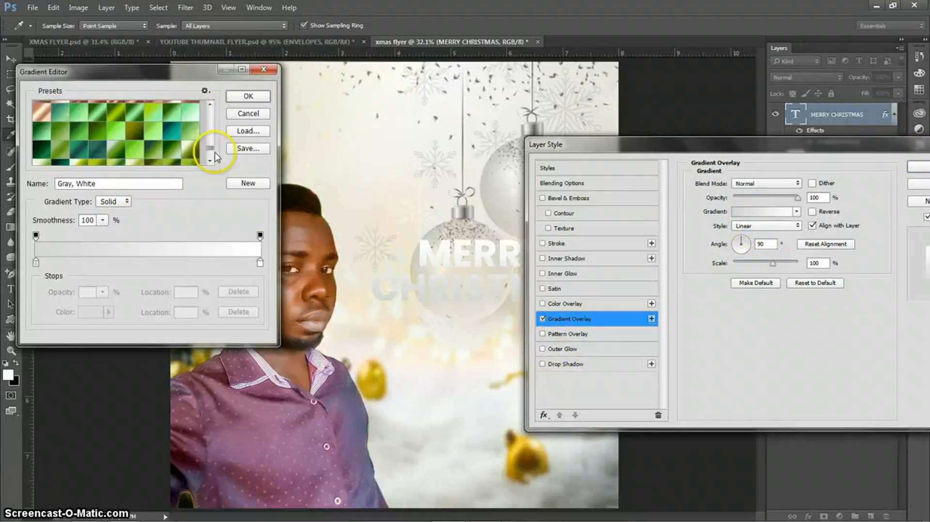
click(41, 129)
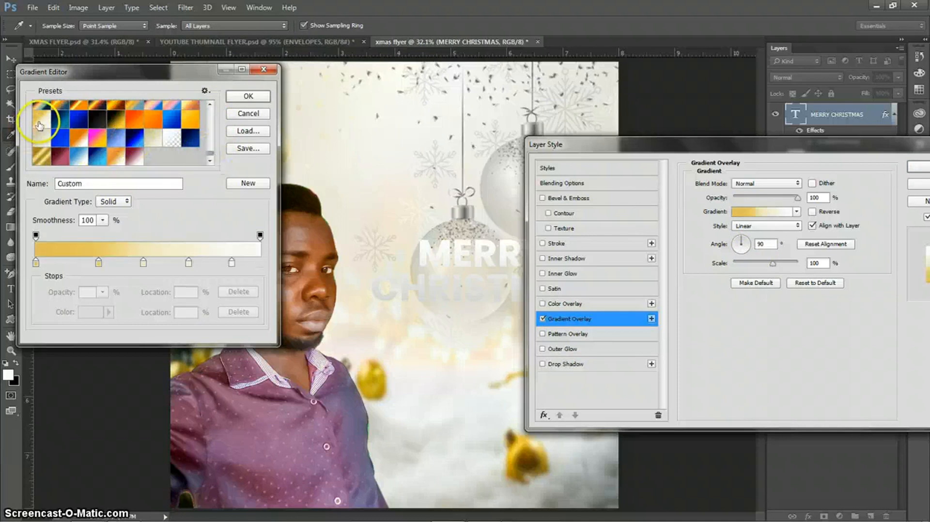
click(261, 101)
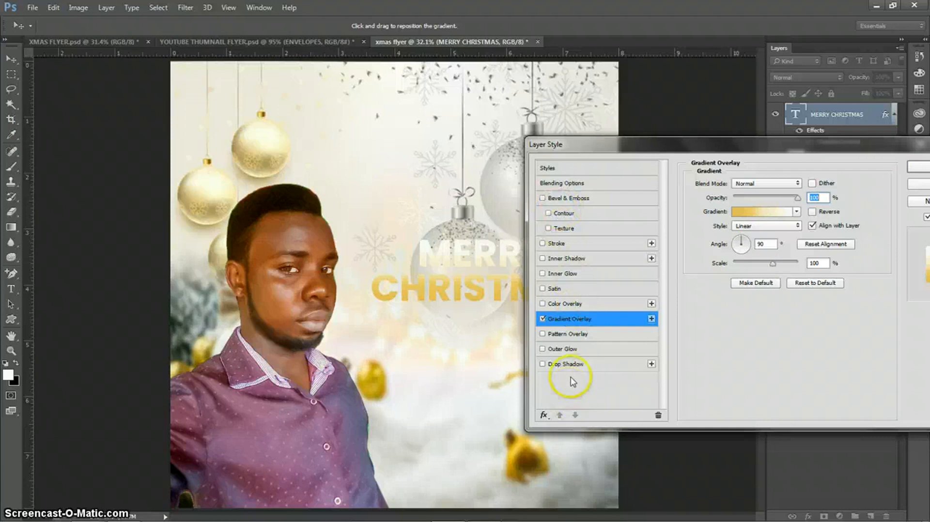
- Add a Drop Shadow and a Bevel & Emboss with Contour and Texture to the MERRY CHRISTMAS text
click(576, 366)
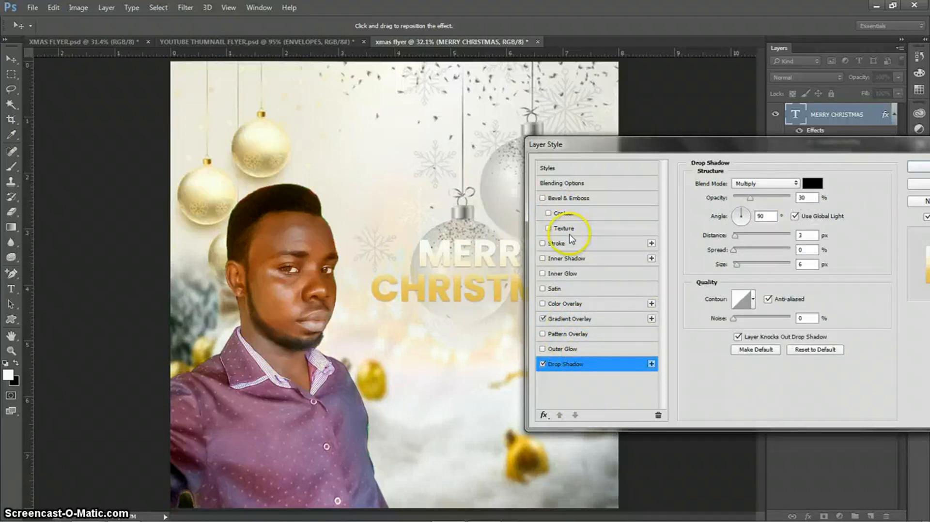
click(581, 198)
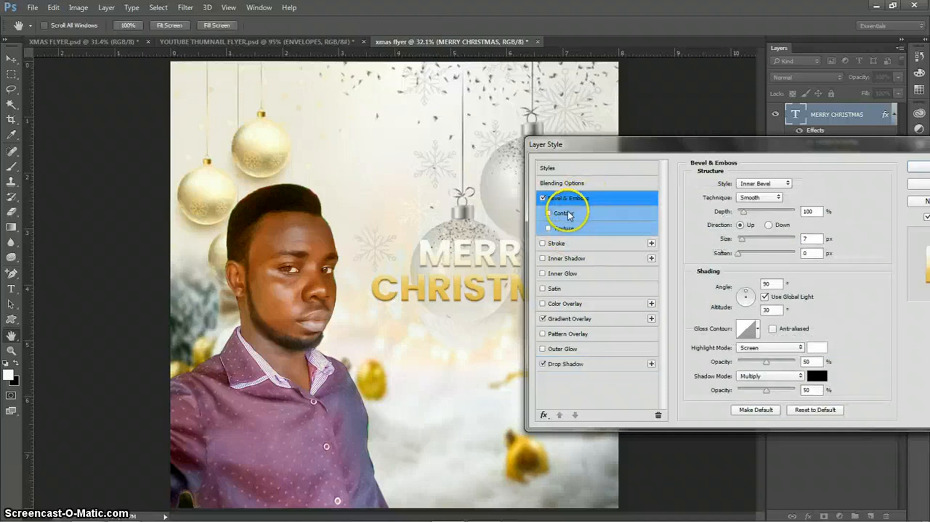
click(565, 213)
click(559, 228)
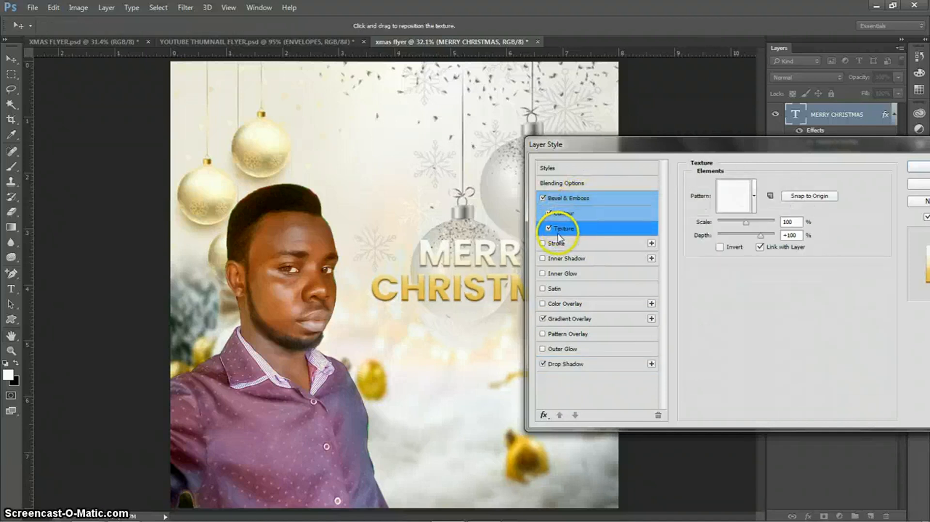
- Set the title's Gradient Overlay style to Reflected and reverse the gradient
click(569, 321)
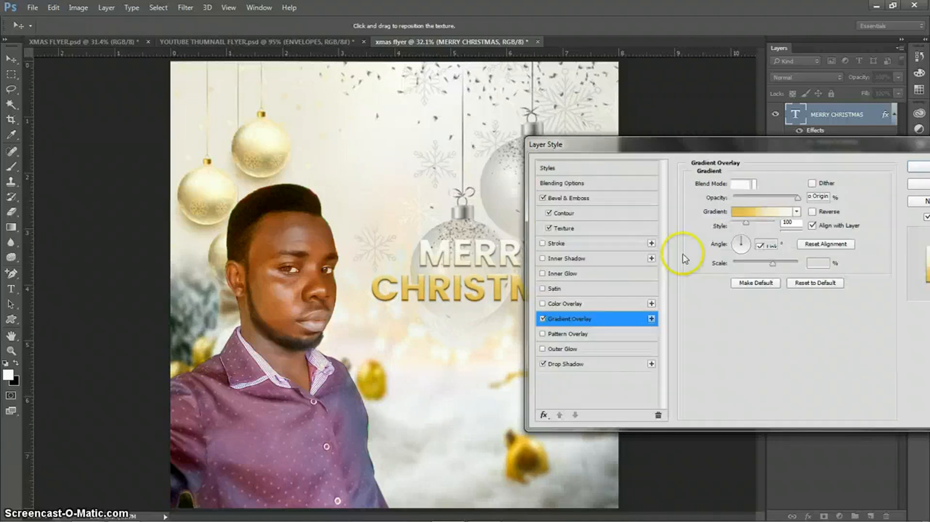
click(764, 225)
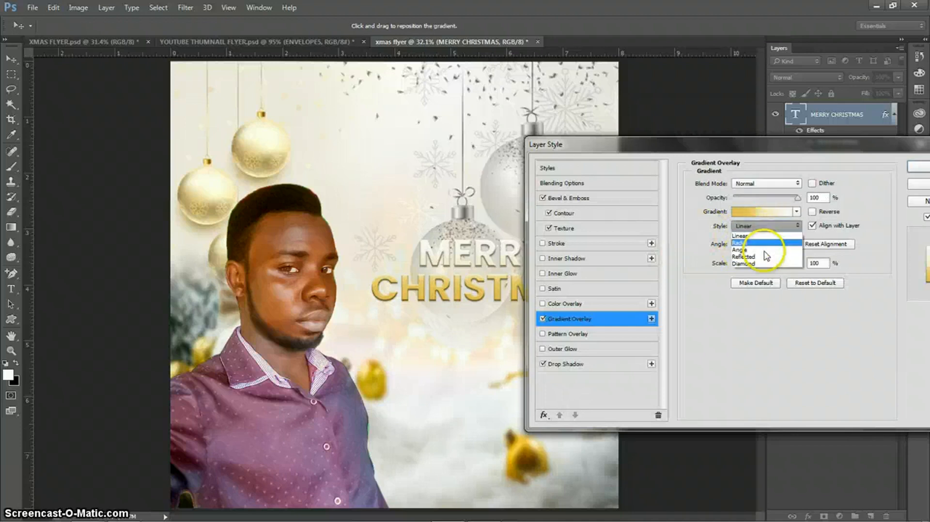
click(766, 252)
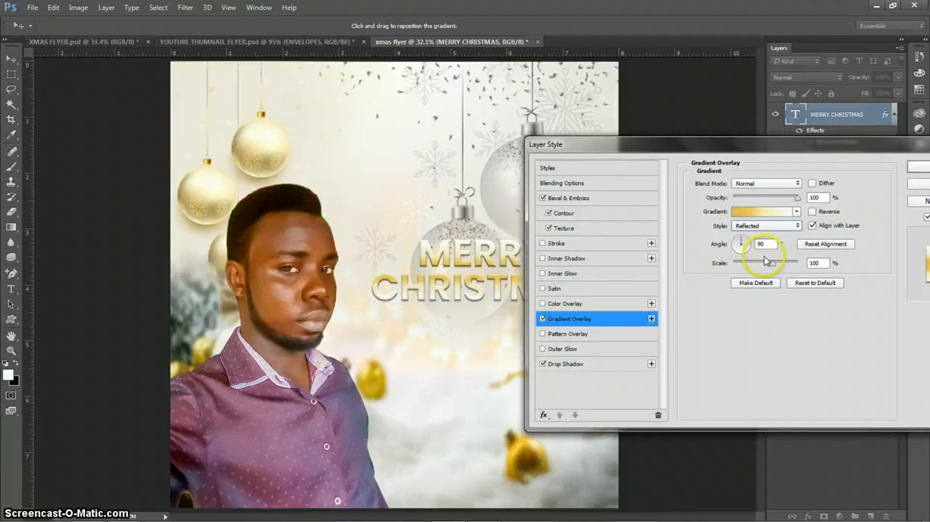
click(812, 212)
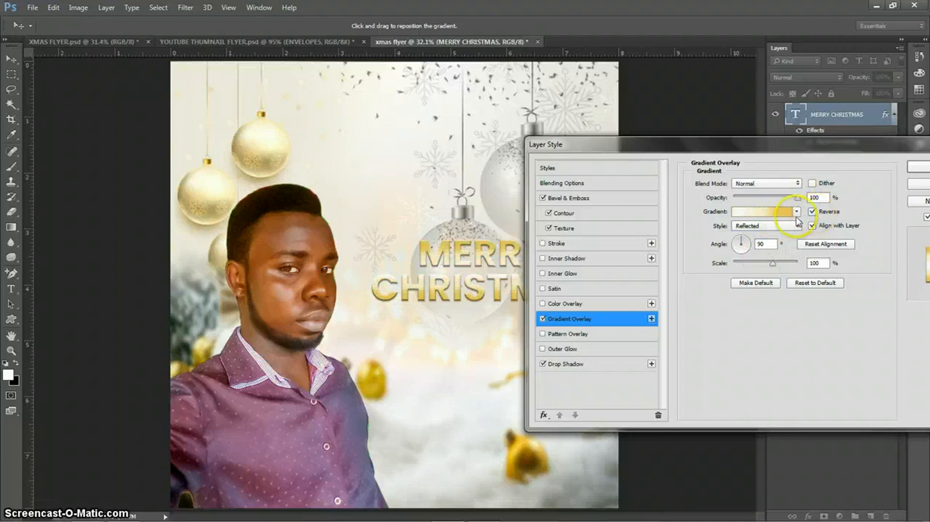
- Try out the gloss contour presets for the title's Bevel & Emboss and choose Rounded Steps
click(602, 184)
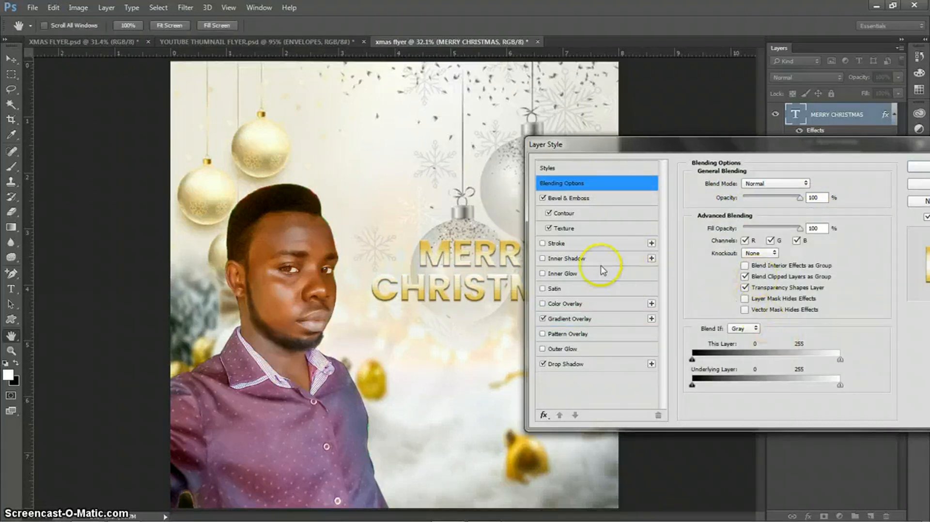
click(606, 198)
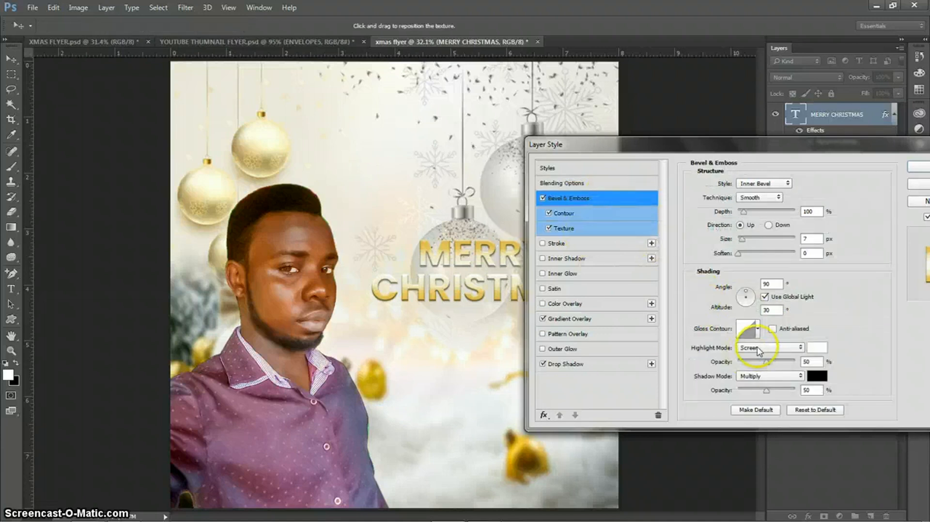
click(758, 331)
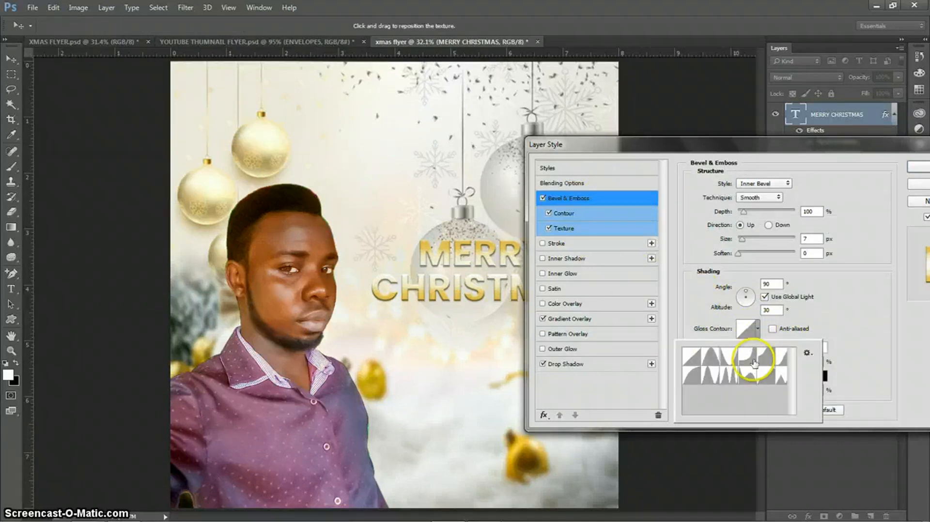
click(708, 358)
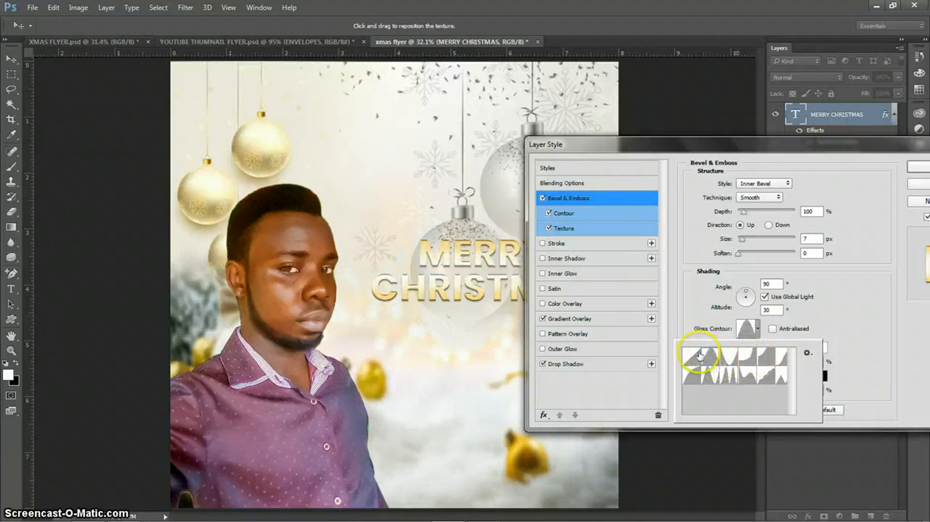
click(698, 359)
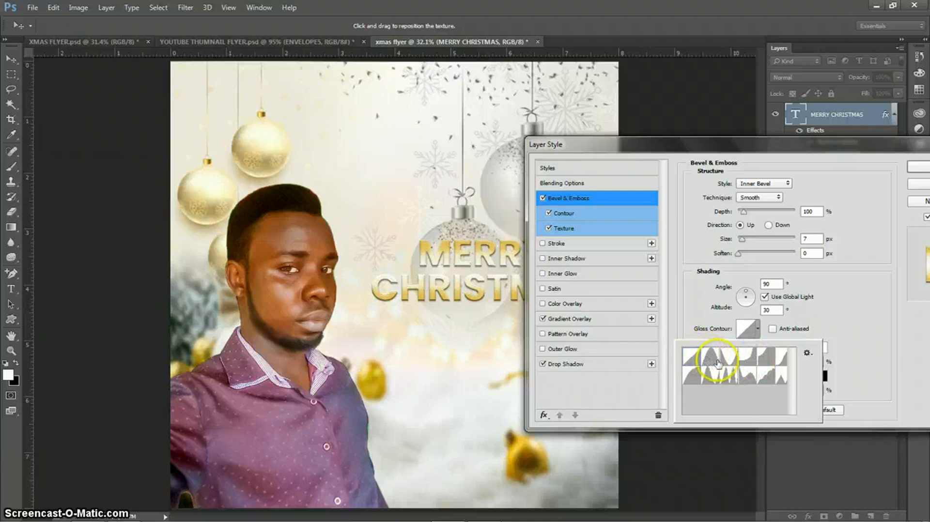
click(729, 359)
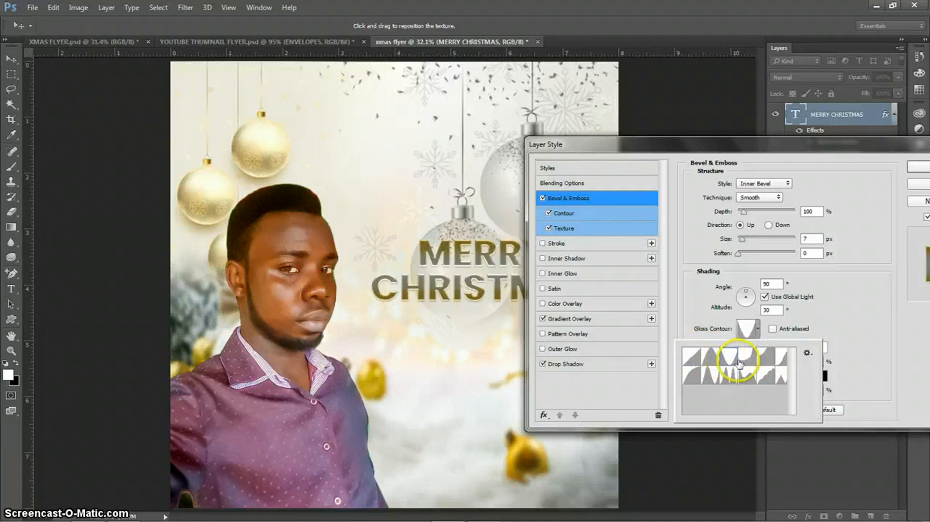
click(746, 361)
click(760, 361)
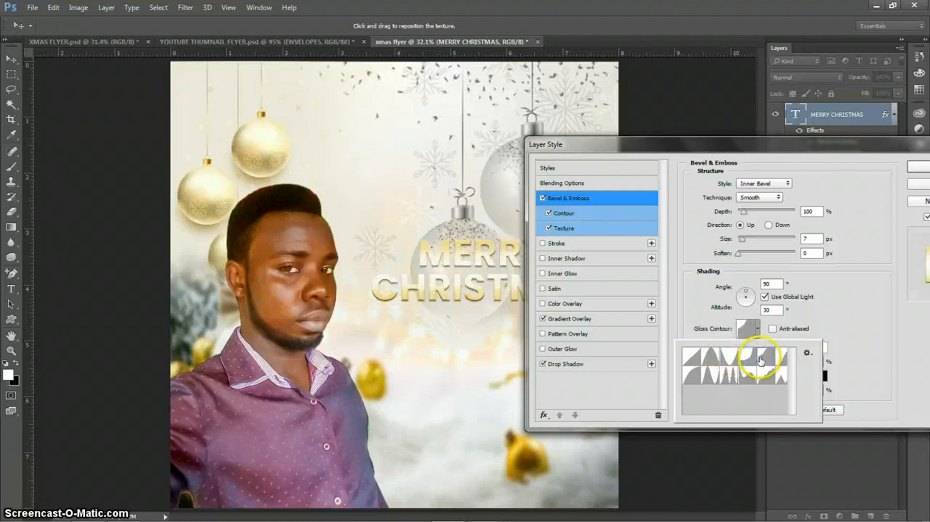
click(778, 362)
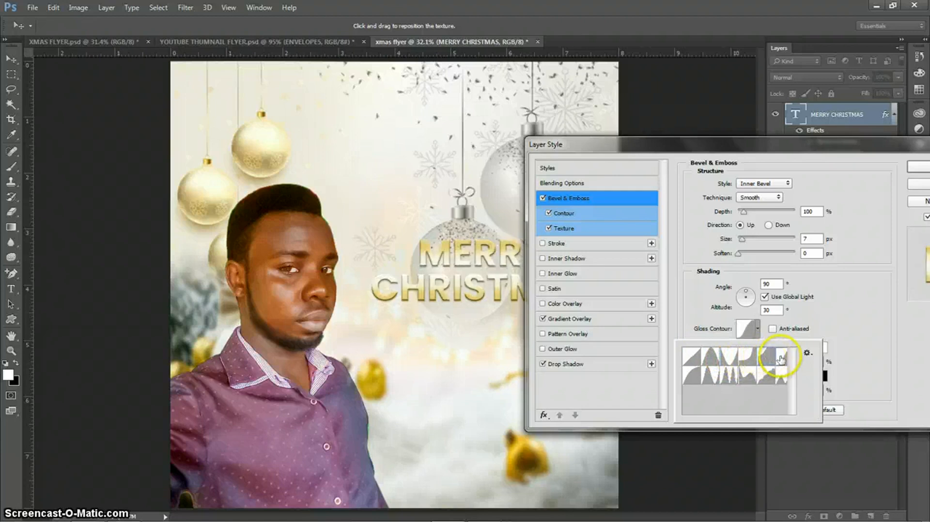
click(693, 376)
click(706, 378)
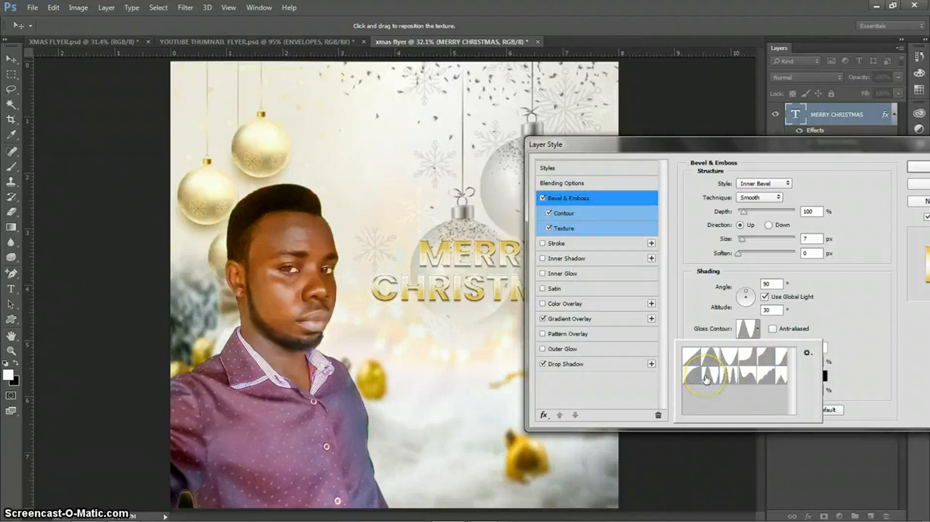
click(726, 378)
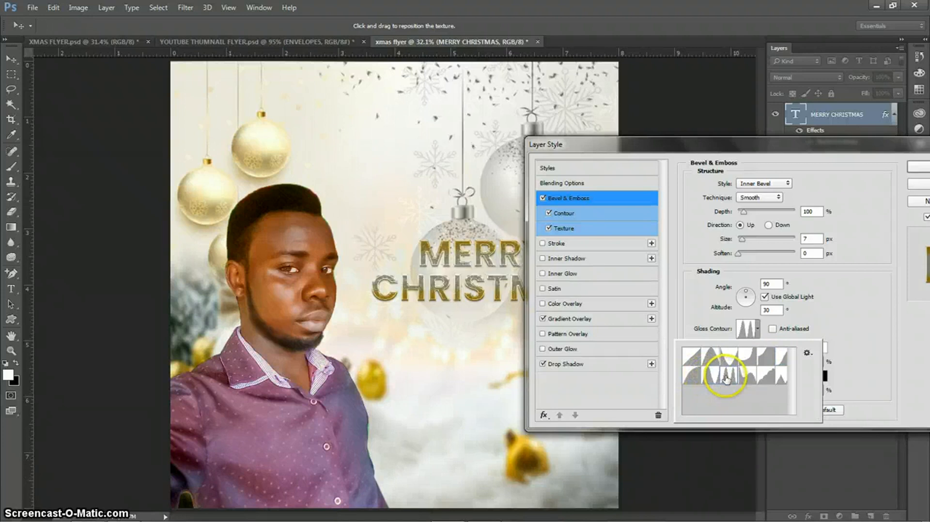
click(750, 378)
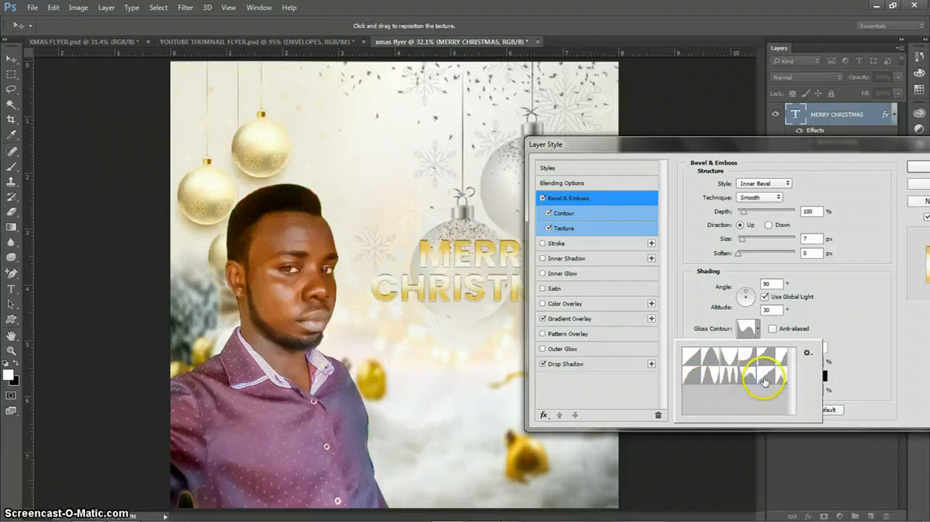
click(768, 382)
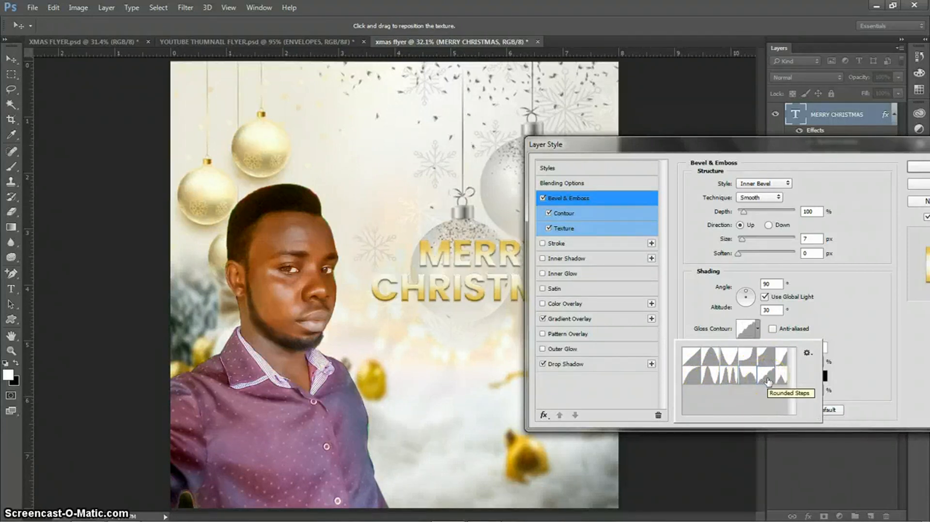
click(779, 381)
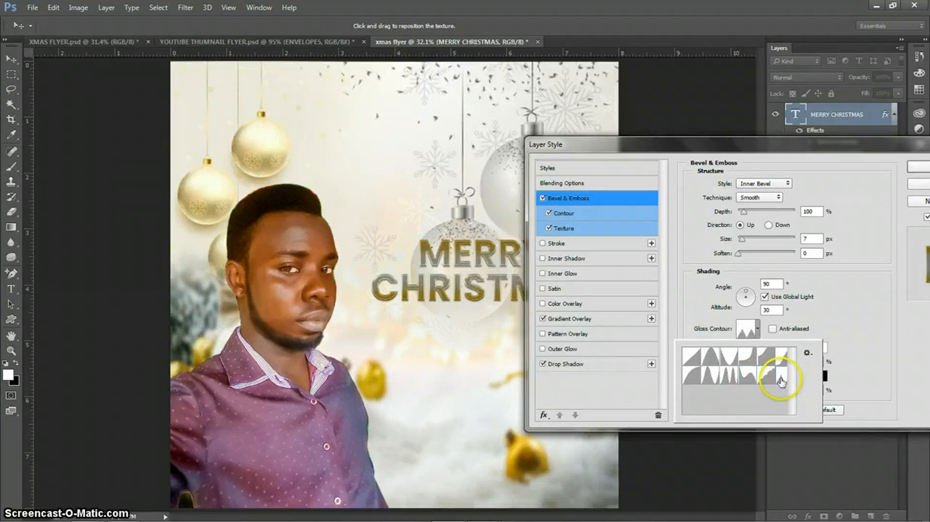
click(767, 377)
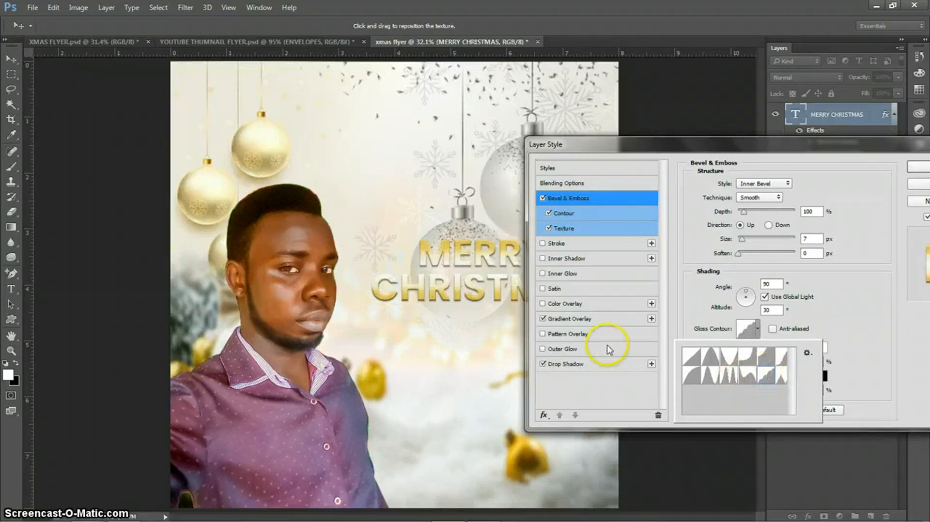
- Try a 7 px outside Stroke on the MERRY CHRISTMAS text, testing 330000 and 000000 as its colour
click(577, 250)
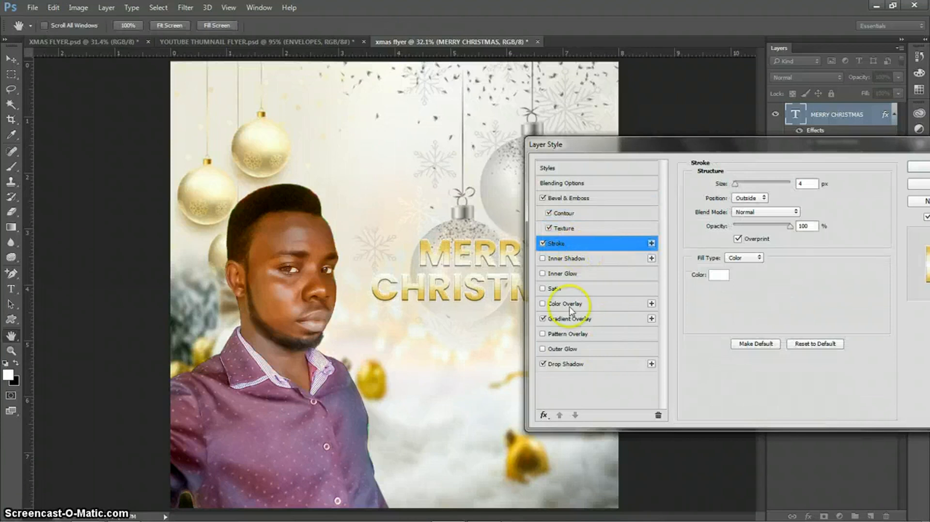
click(716, 275)
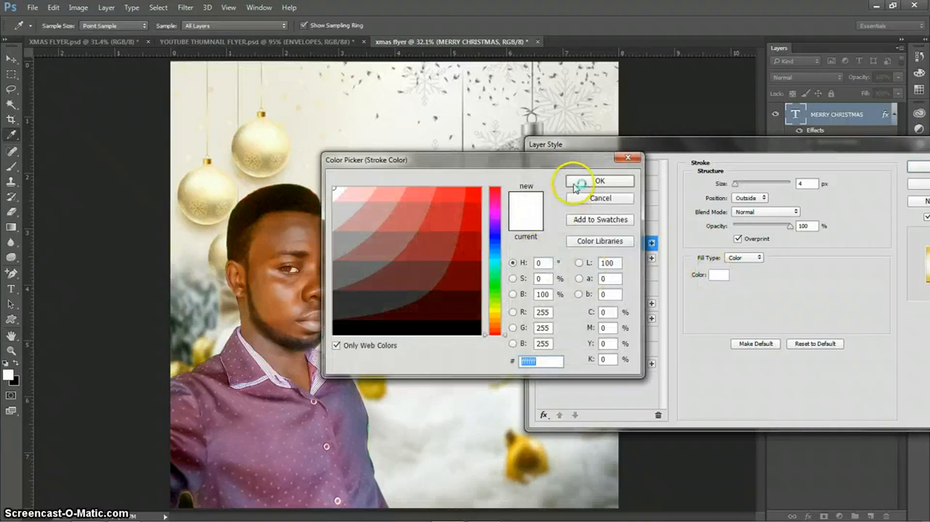
click(579, 183)
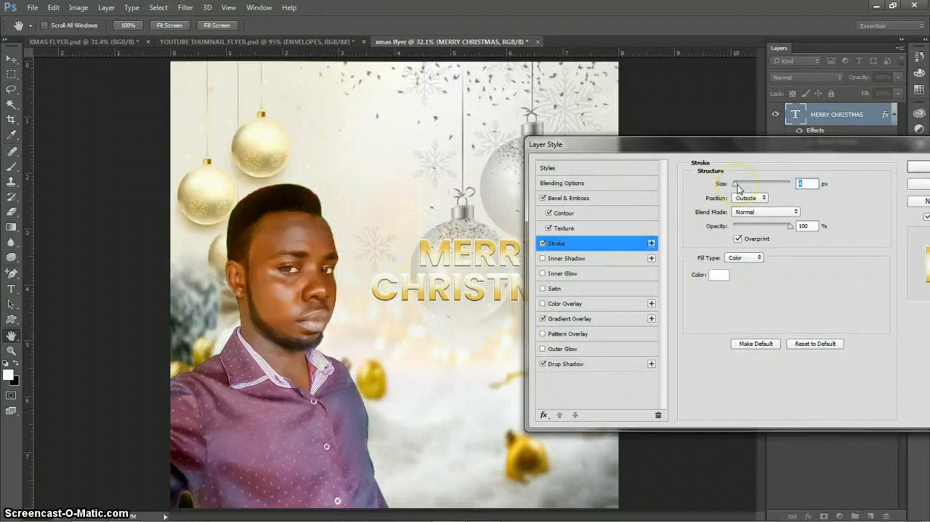
click(715, 276)
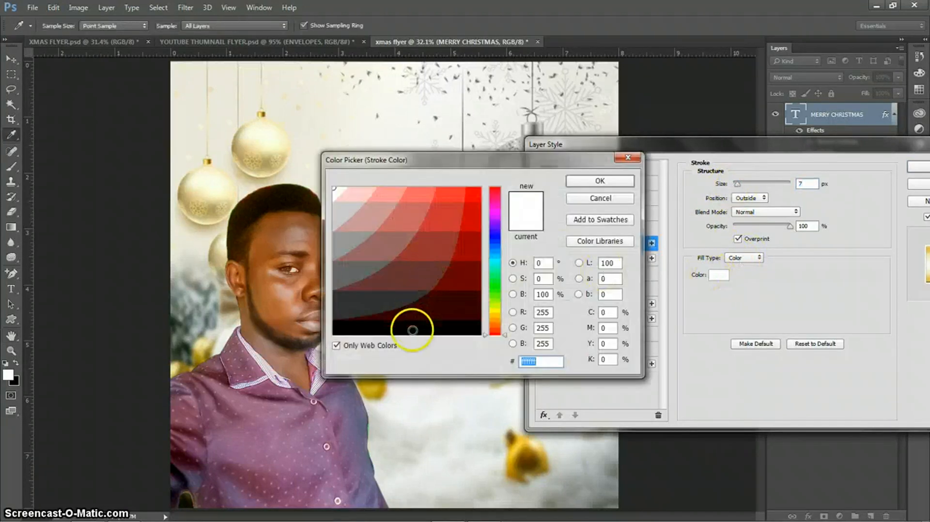
click(426, 319)
drag(482, 159, 664, 260)
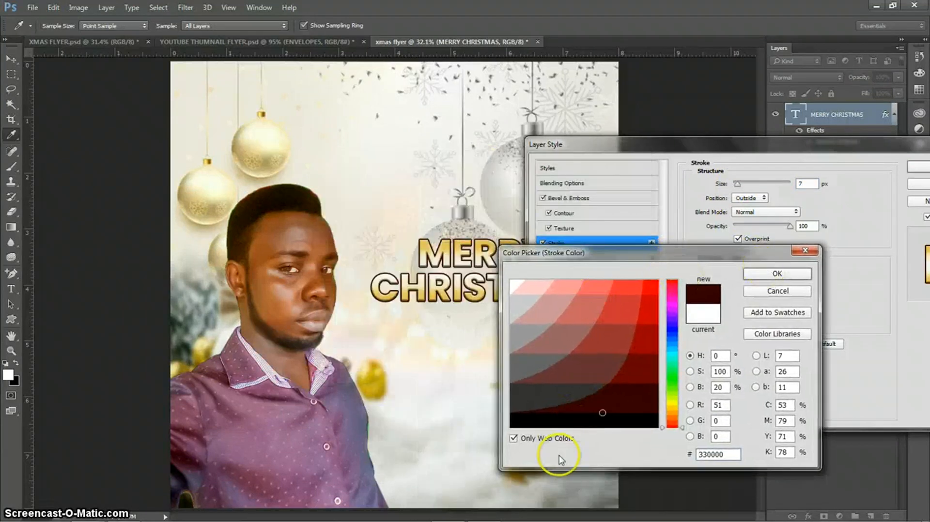
click(541, 418)
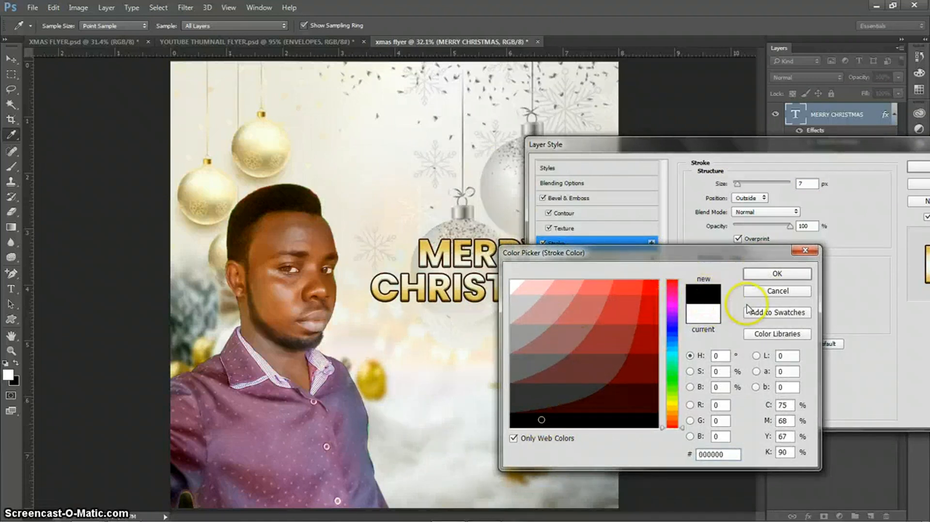
click(760, 291)
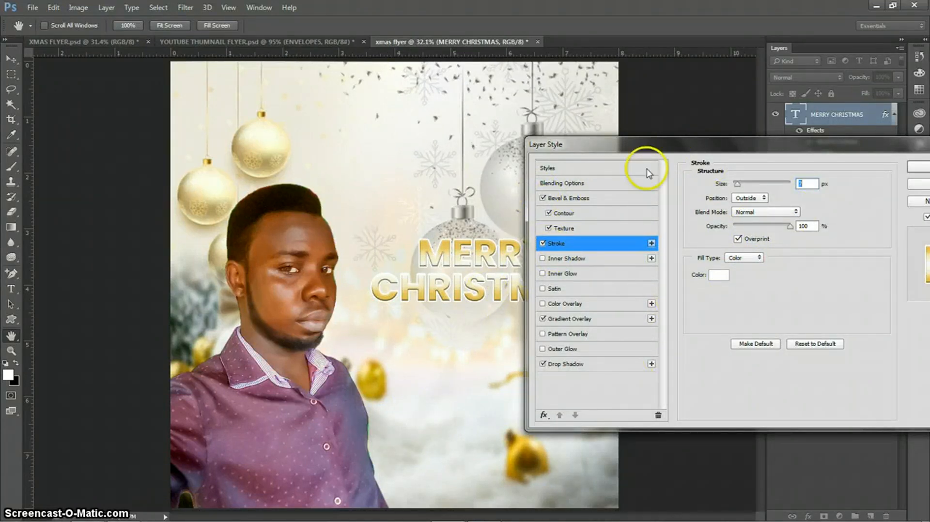
- Try out the blue chrome-like and the blue-and-gold preset layer styles on the MERRY CHRISTMAS text
click(635, 169)
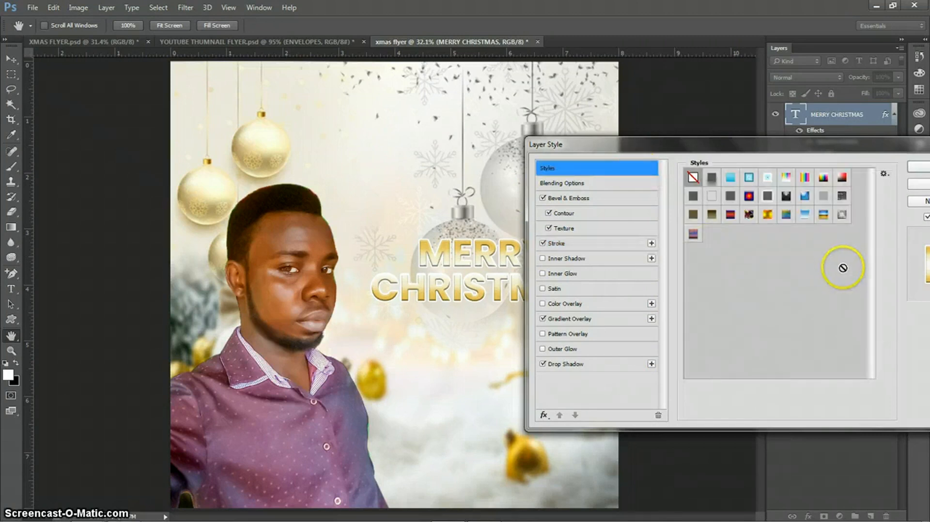
click(804, 219)
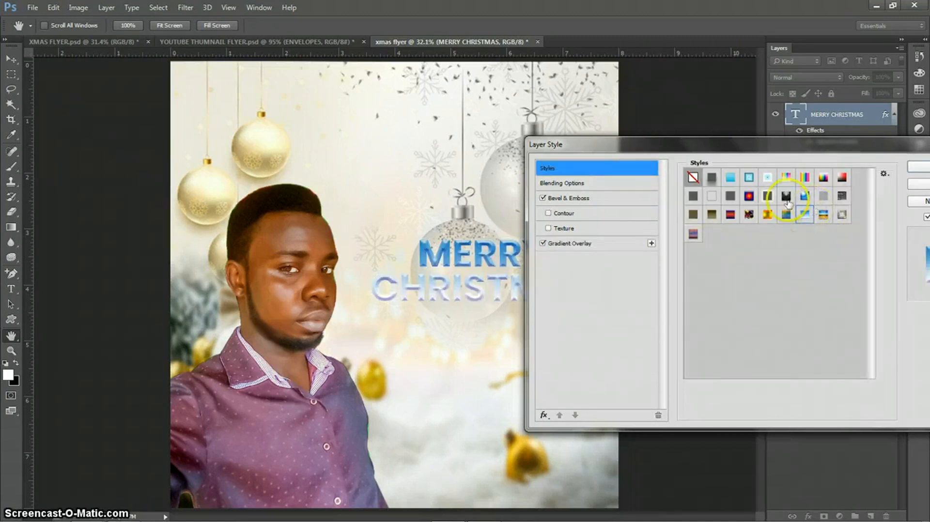
click(825, 217)
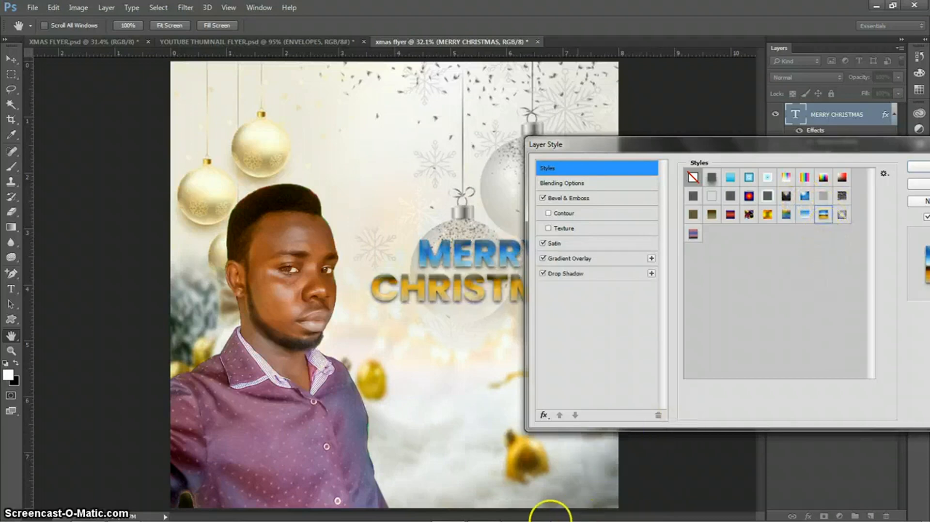
- Add a gold-to-white Gradient Overlay to the unstyled MERRY CHRISTMAS text, Reflected and reversed at 90°, with Bevel & Emboss left off
mouse_move(512, 520)
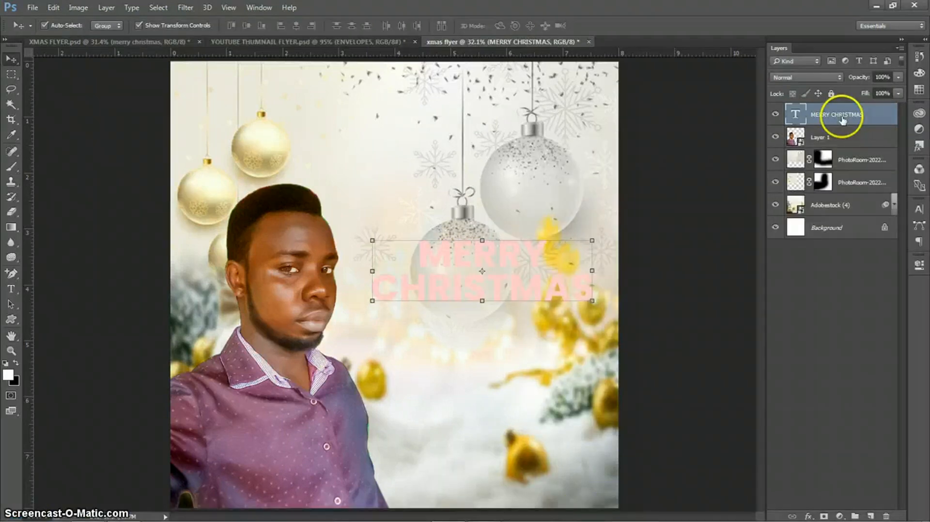
right_click(841, 118)
click(614, 118)
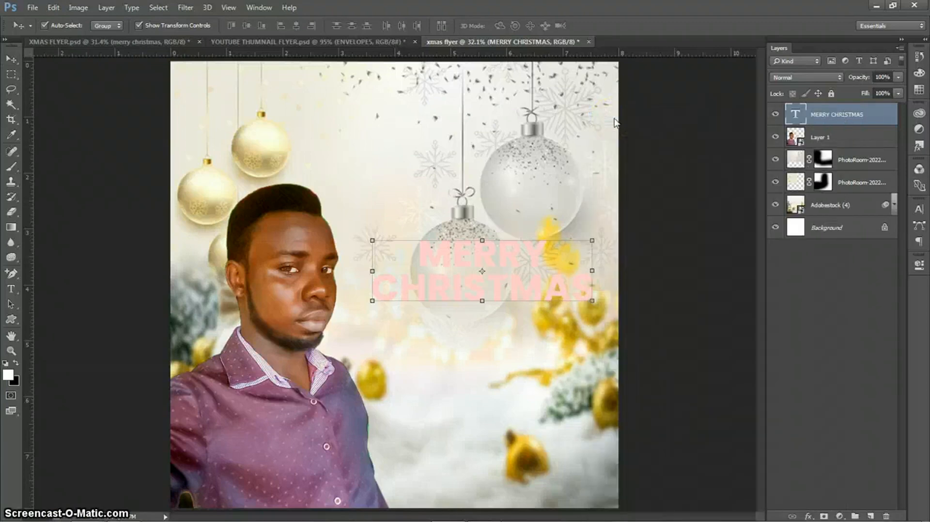
click(359, 101)
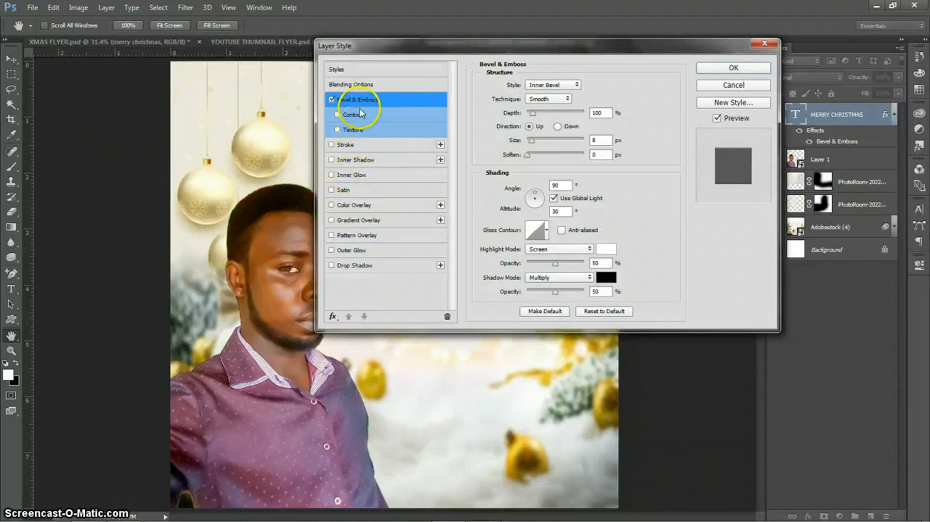
click(332, 99)
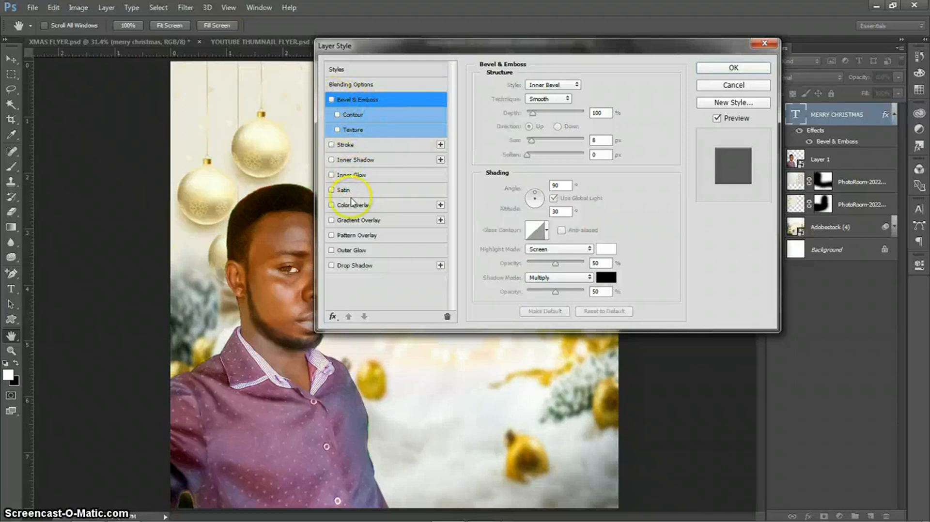
click(363, 221)
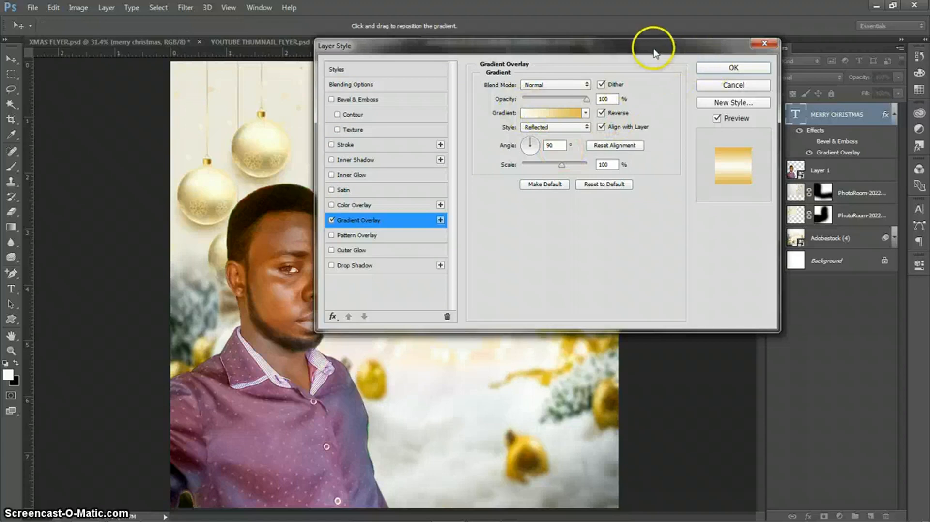
drag(649, 42, 578, 78)
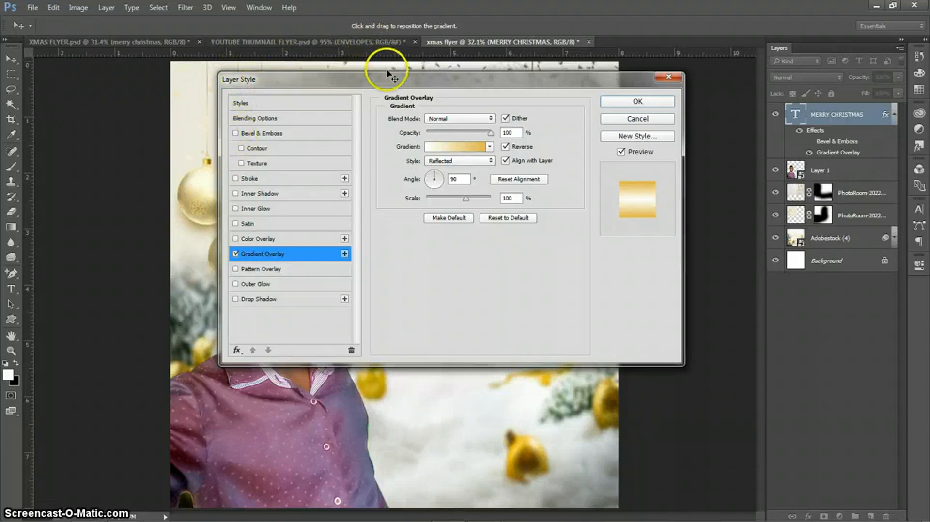
drag(392, 82, 558, 53)
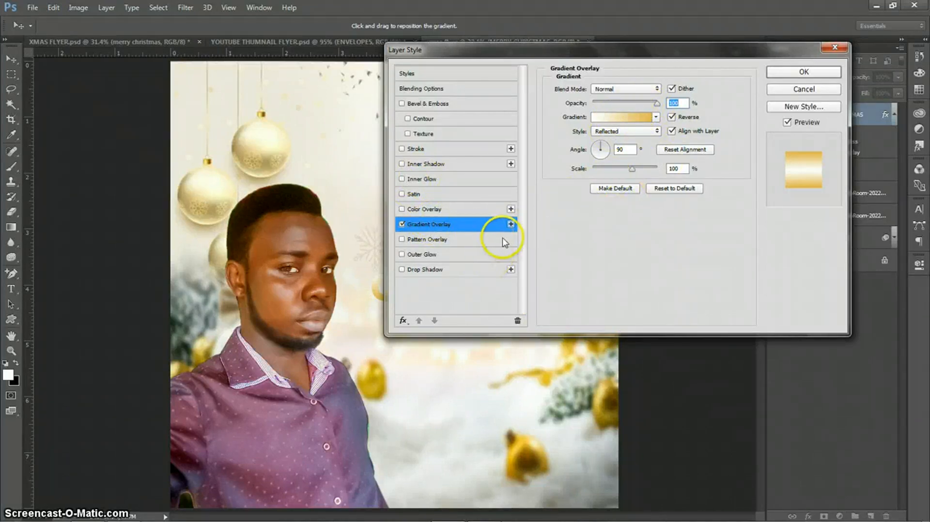
- Add a Drop Shadow to the MERRY CHRISTMAS text and set its contour to the straight linear preset
click(433, 271)
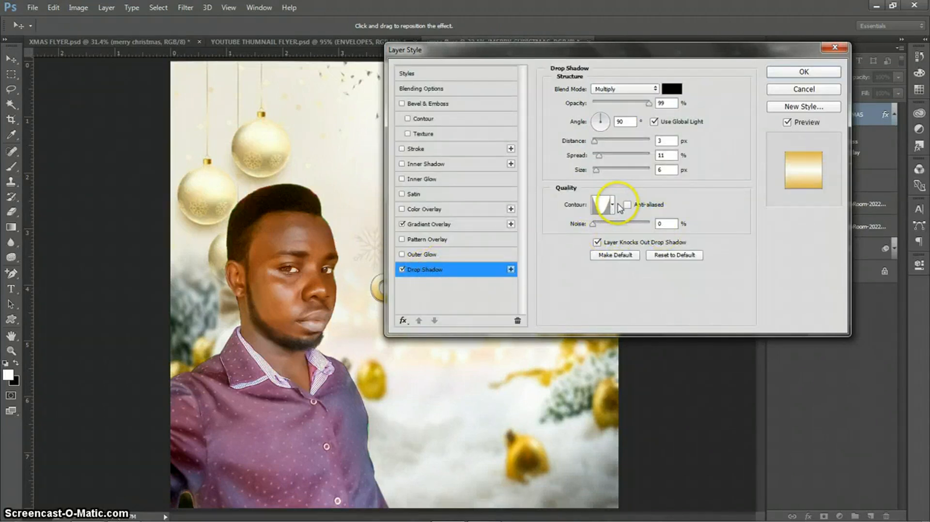
click(614, 208)
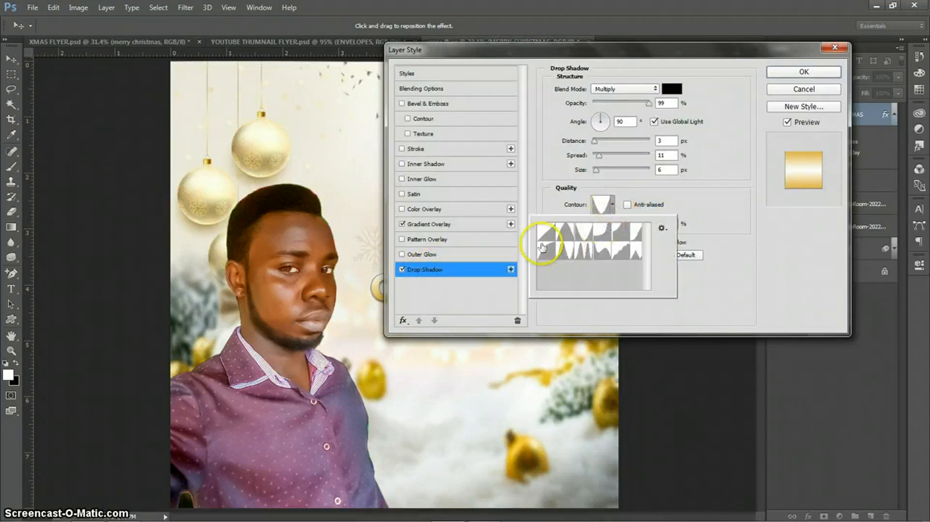
click(546, 232)
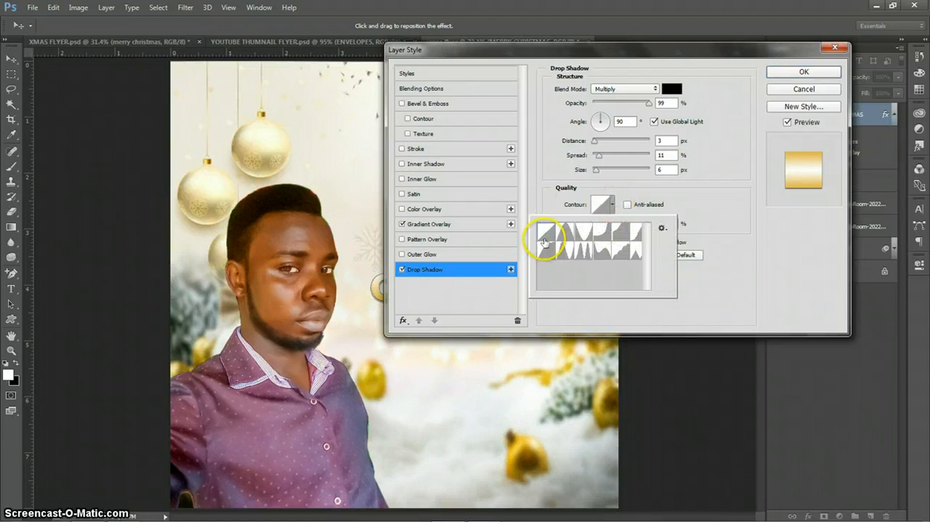
click(613, 207)
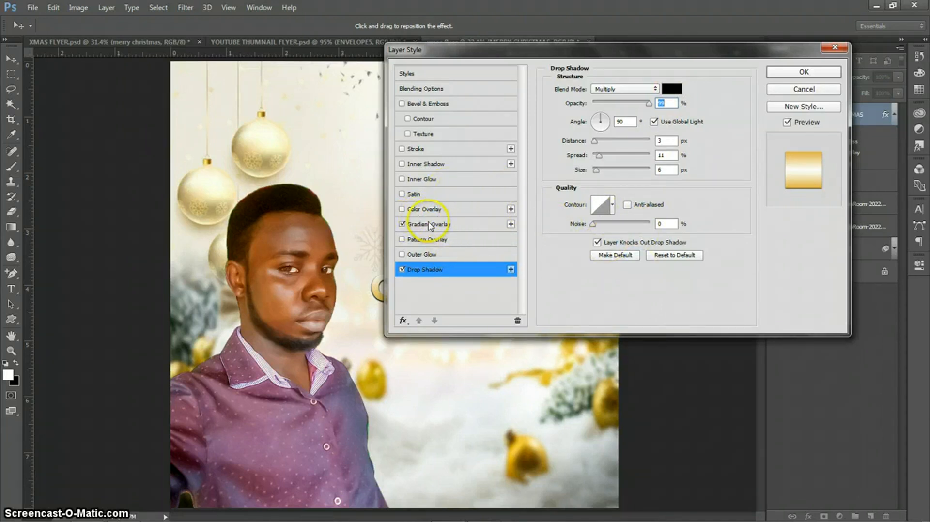
- Add a white 2 px Stroke positioned inside the MERRY CHRISTMAS letters
click(425, 149)
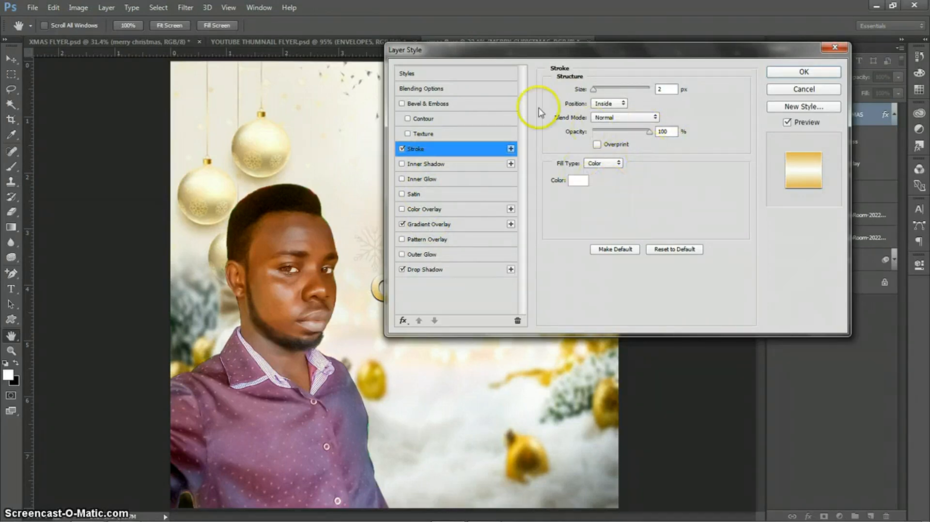
drag(624, 54, 518, 317)
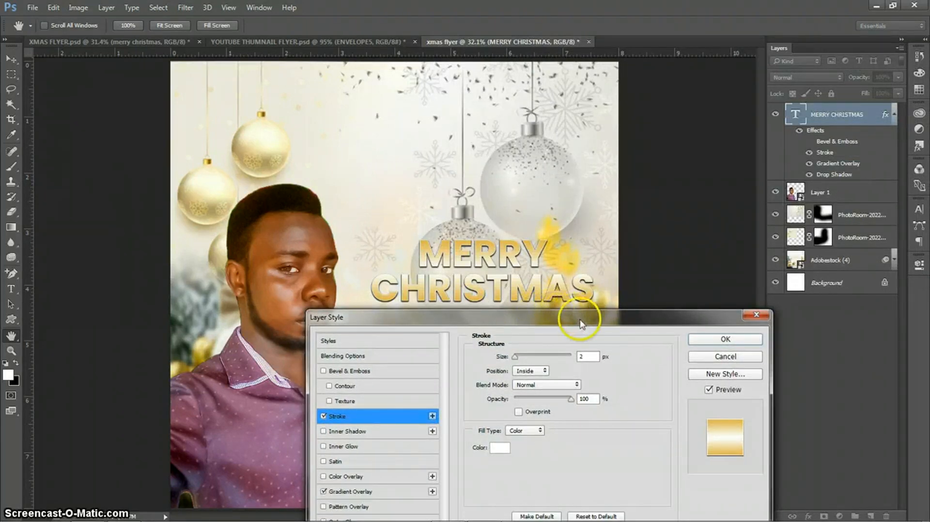
drag(581, 323, 861, 108)
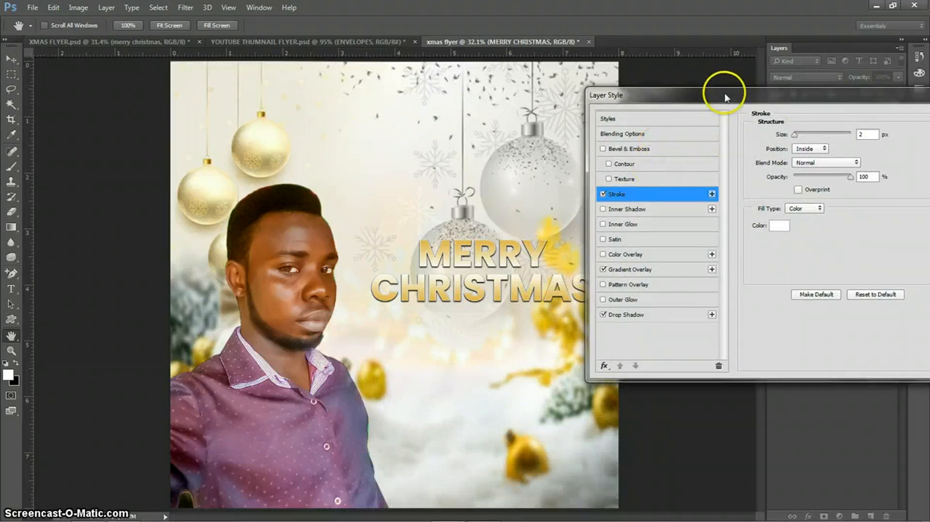
drag(725, 97, 725, 86)
- Add a smooth Inner Bevel with Contour to the MERRY CHRISTMAS text, apply the layer styles and shift the title slightly left
click(631, 142)
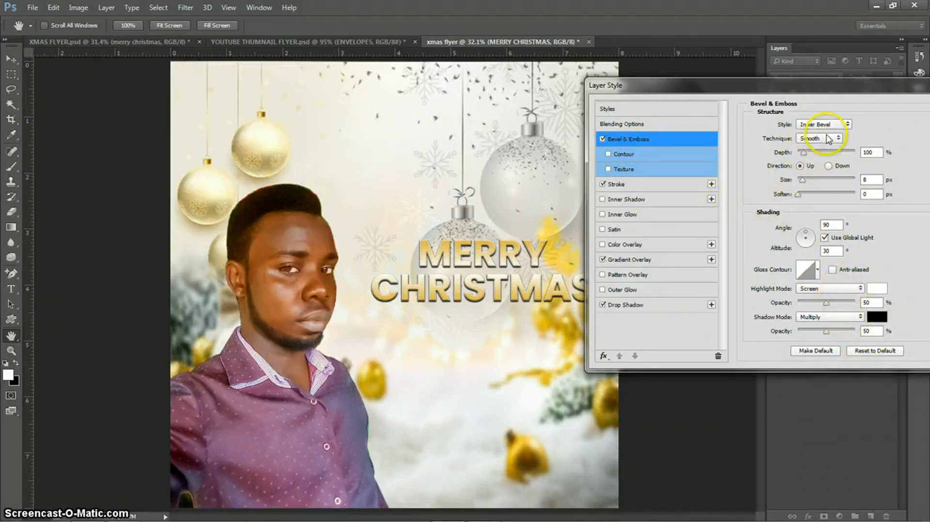
click(614, 155)
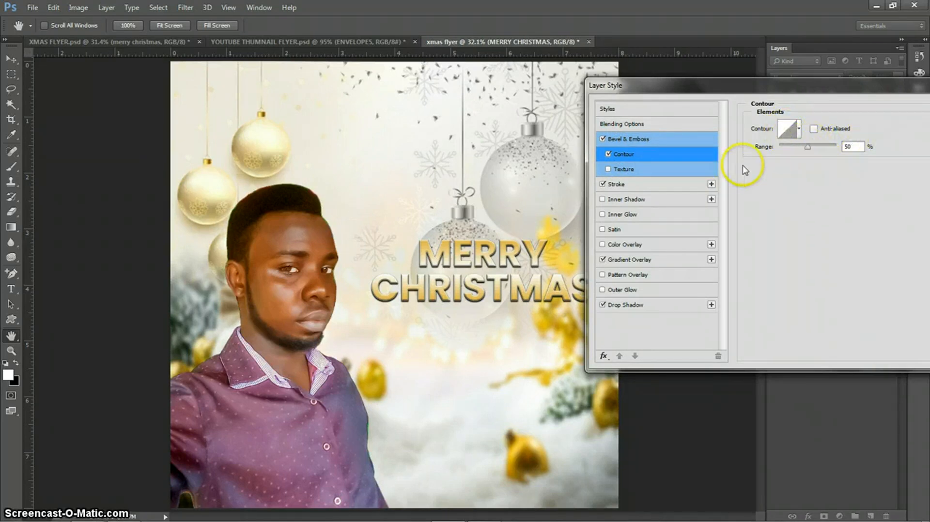
drag(806, 80, 675, 107)
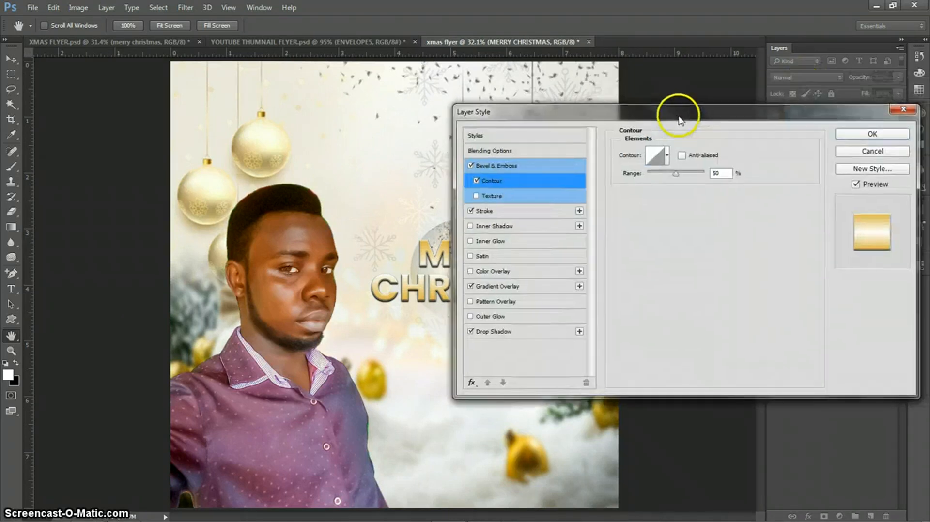
click(843, 136)
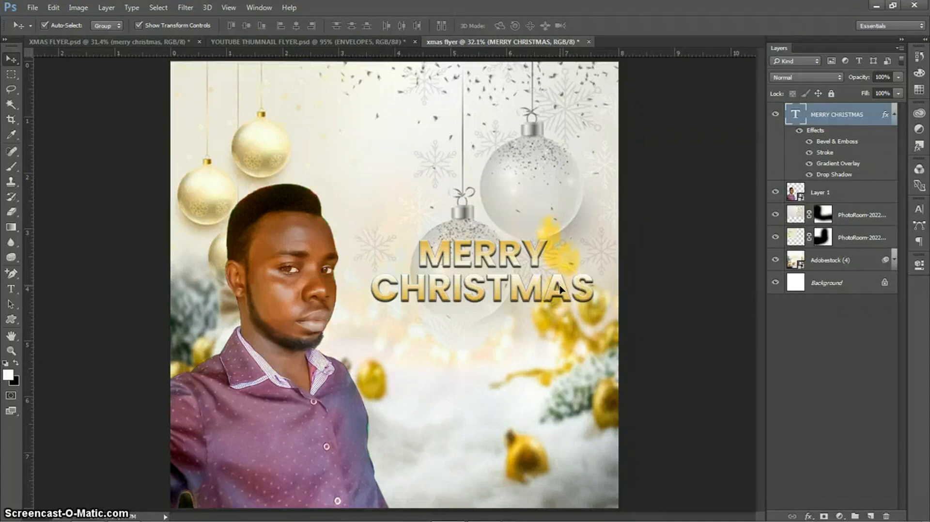
drag(560, 289, 551, 289)
click(836, 355)
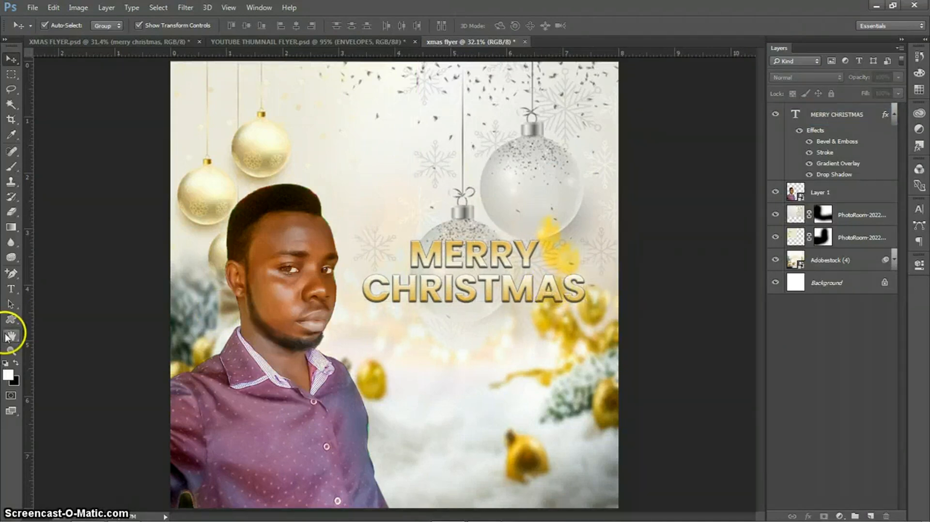
- Draw a white rectangle about 1202 x 107 px directly below the MERRY CHRISTMAS title
click(11, 321)
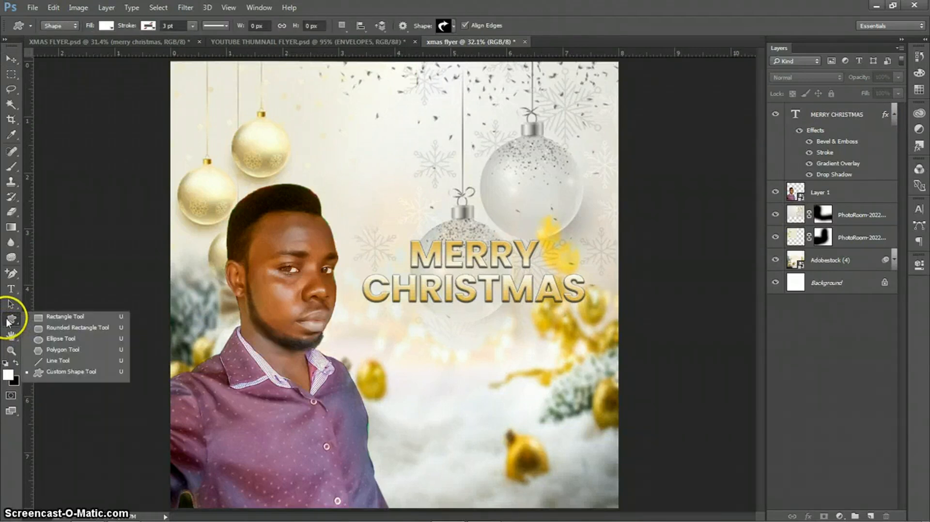
click(56, 320)
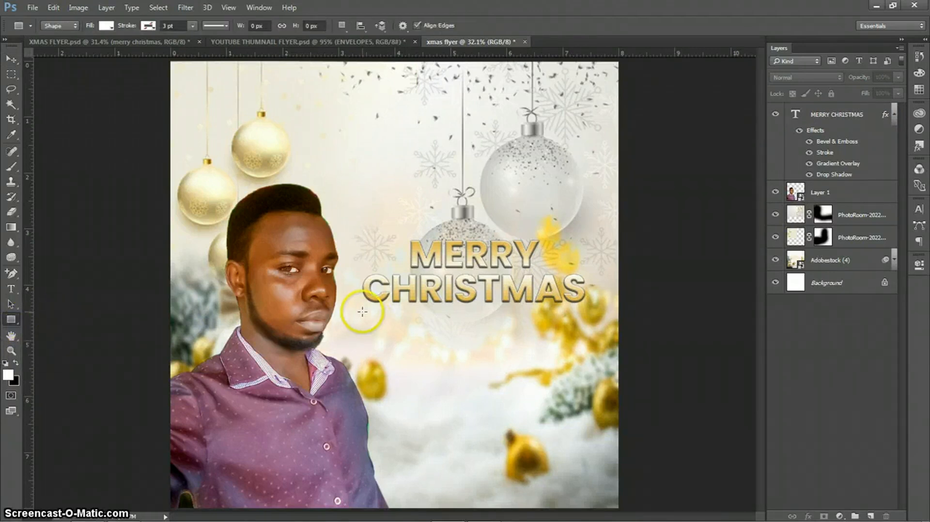
drag(366, 310, 591, 330)
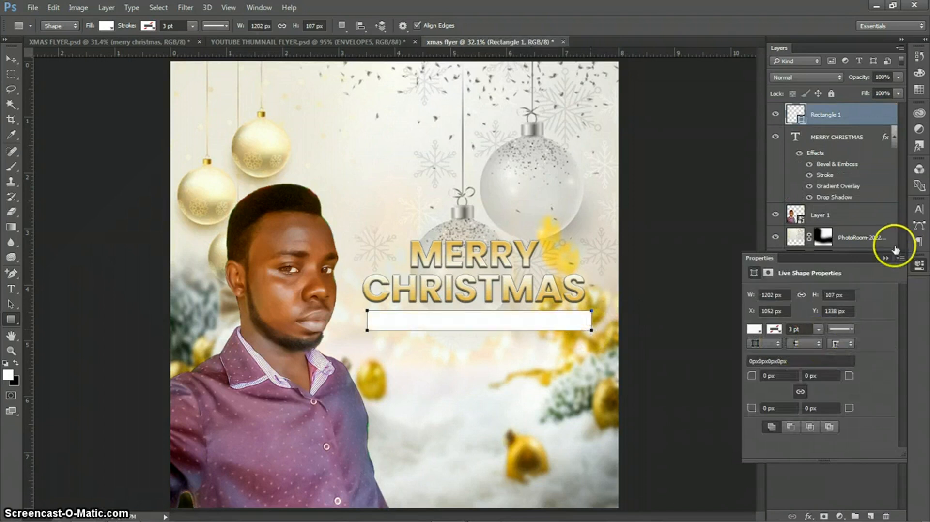
click(922, 267)
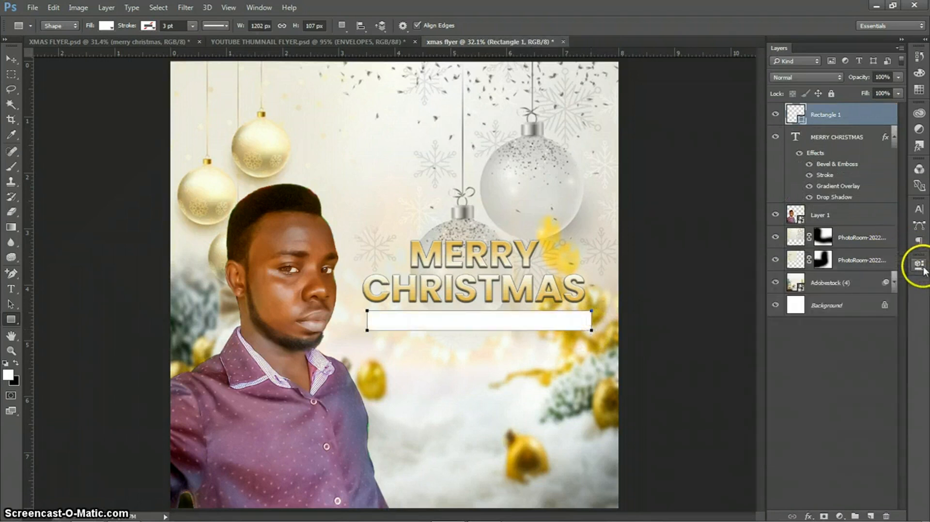
- Fill the bar below the title with gold #ffcc66 sampled from the MERRY lettering, and collapse the title layer's effects list
double_click(802, 121)
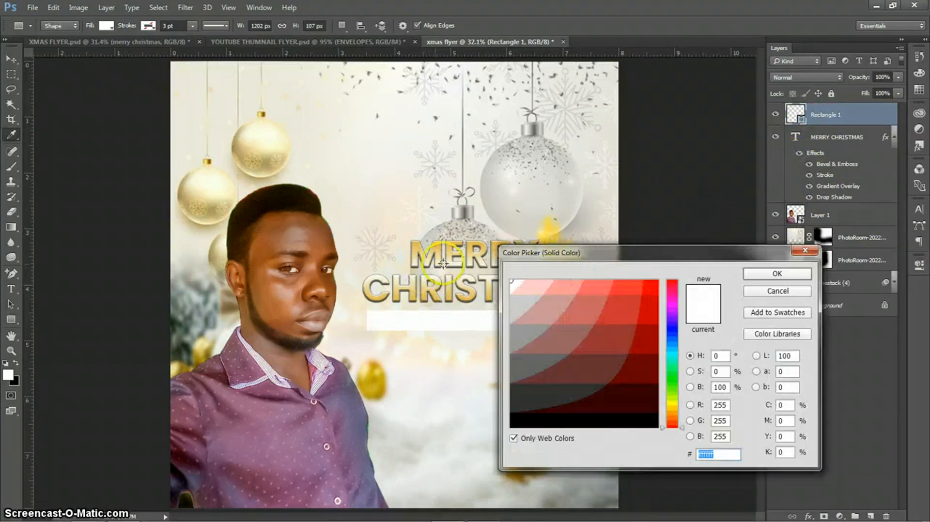
click(449, 249)
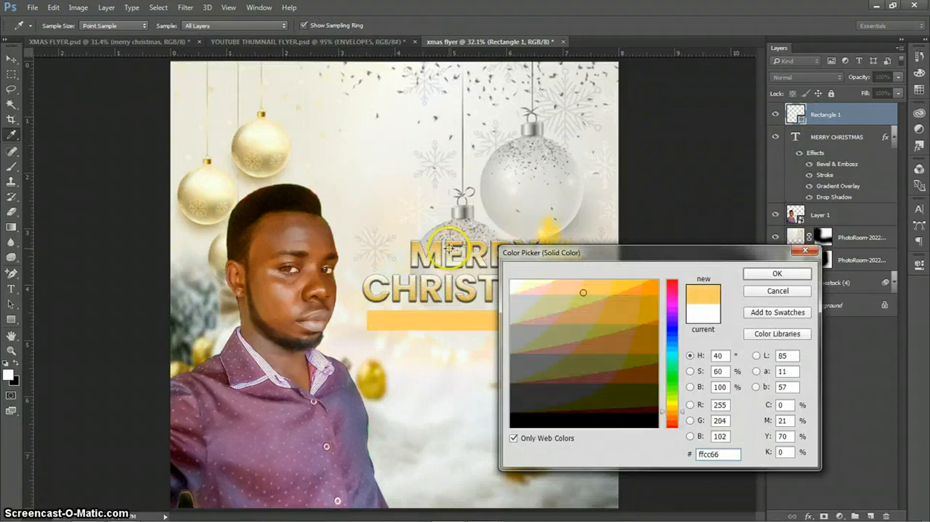
click(773, 274)
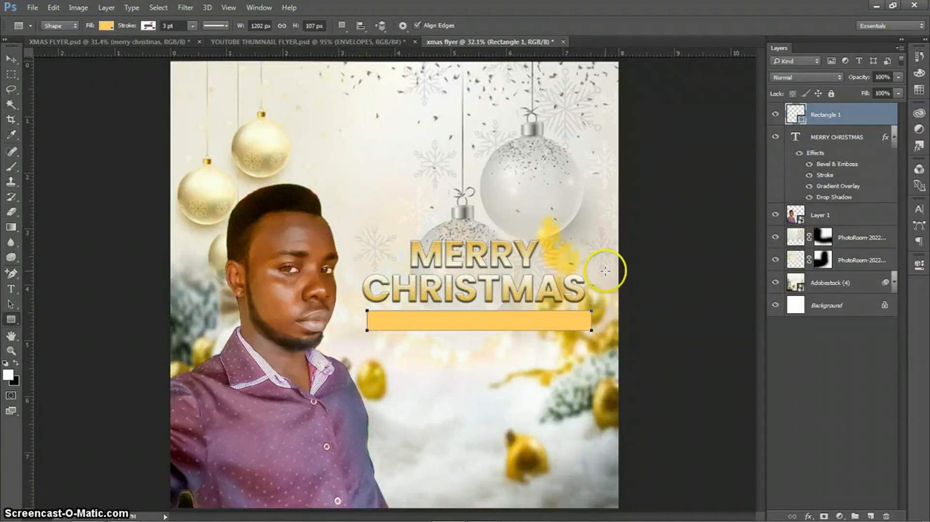
click(895, 138)
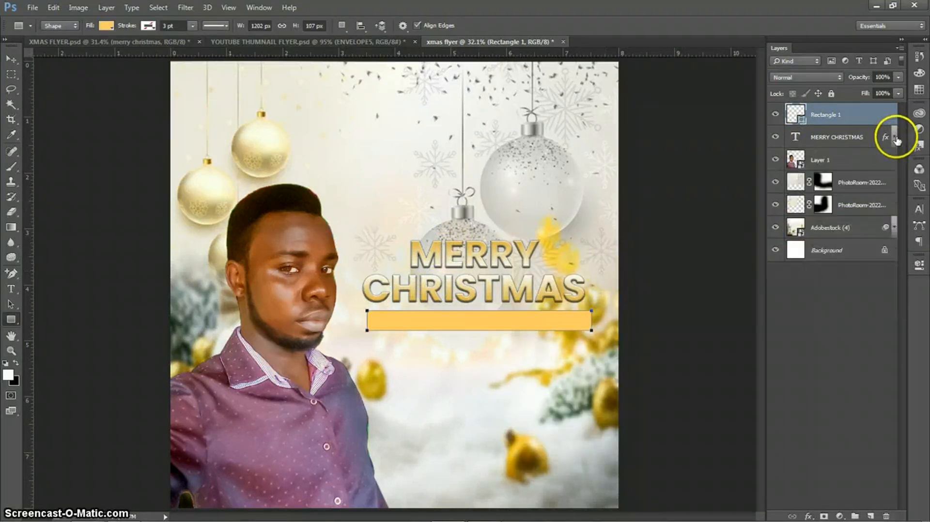
click(840, 356)
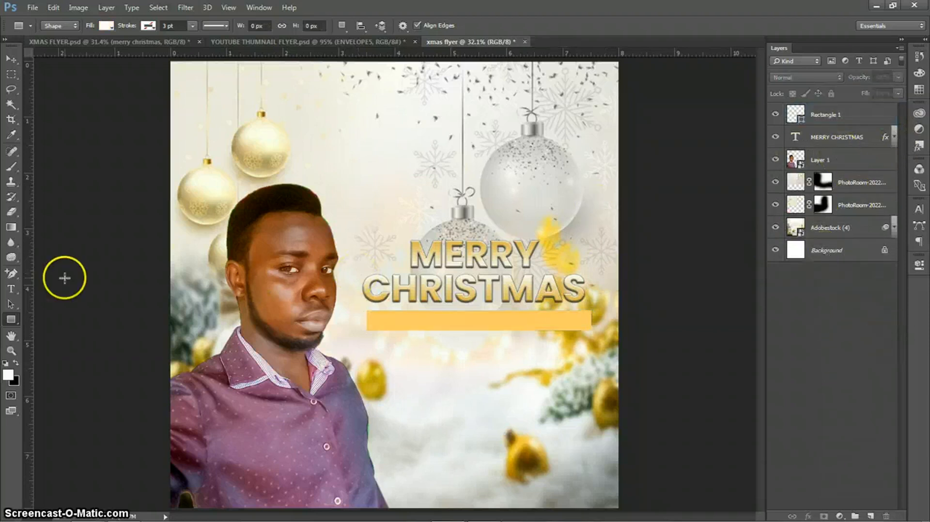
- Add the black Poppins Bold text AND HAPPY NEW YEAR and place it on the gold bar
click(12, 292)
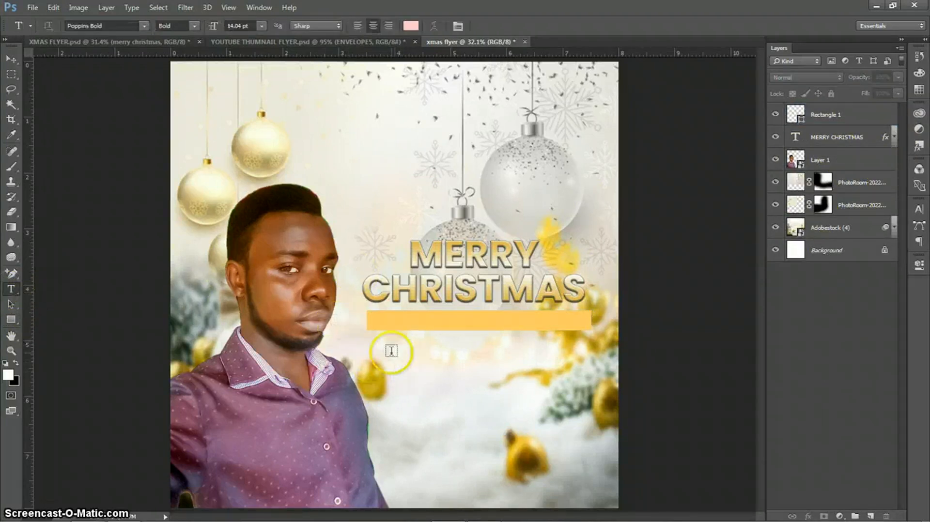
key(x)
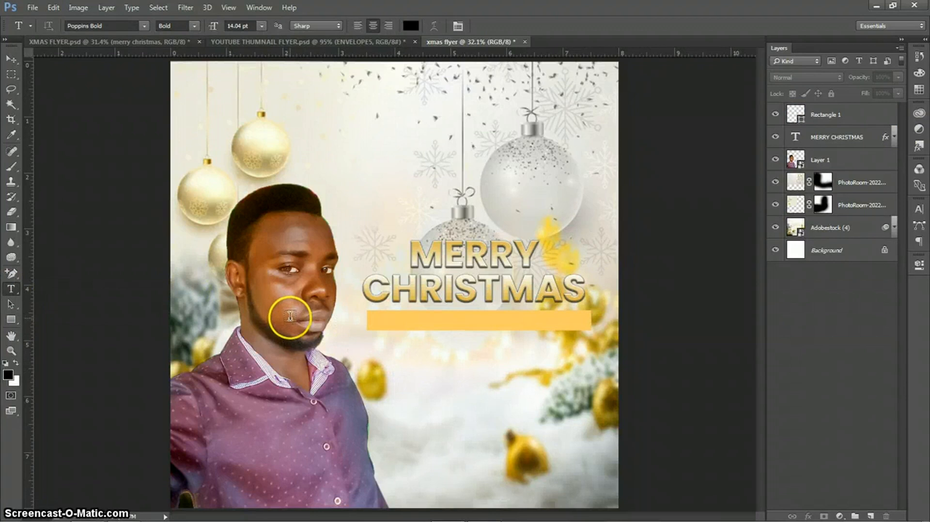
click(478, 370)
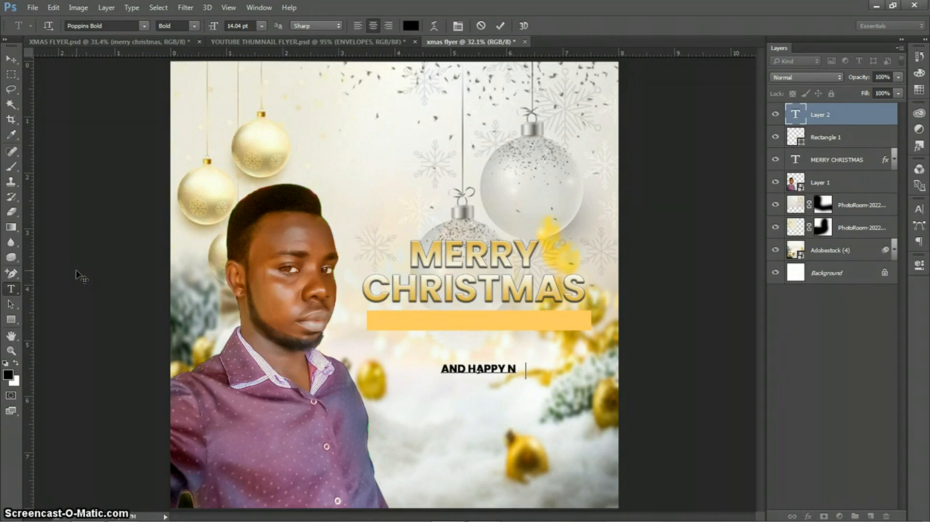
text(EW YE)
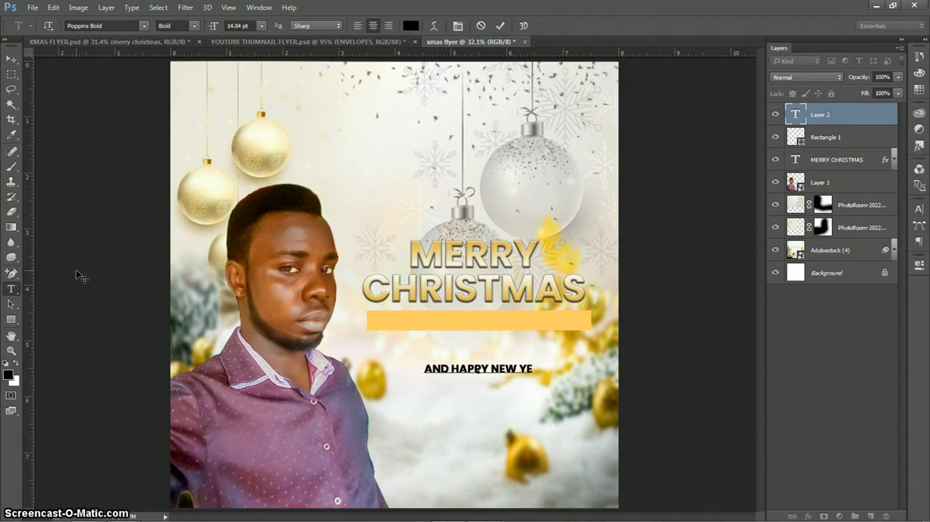
text(AR)
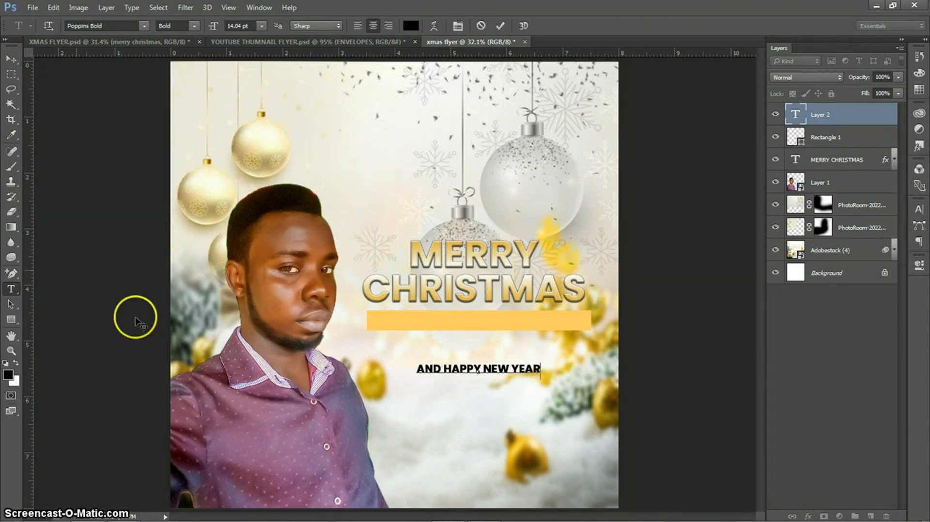
mouse_move(489, 417)
mouse_down()
mouse_move(489, 355)
mouse_move(492, 378)
mouse_move(491, 368)
mouse_up()
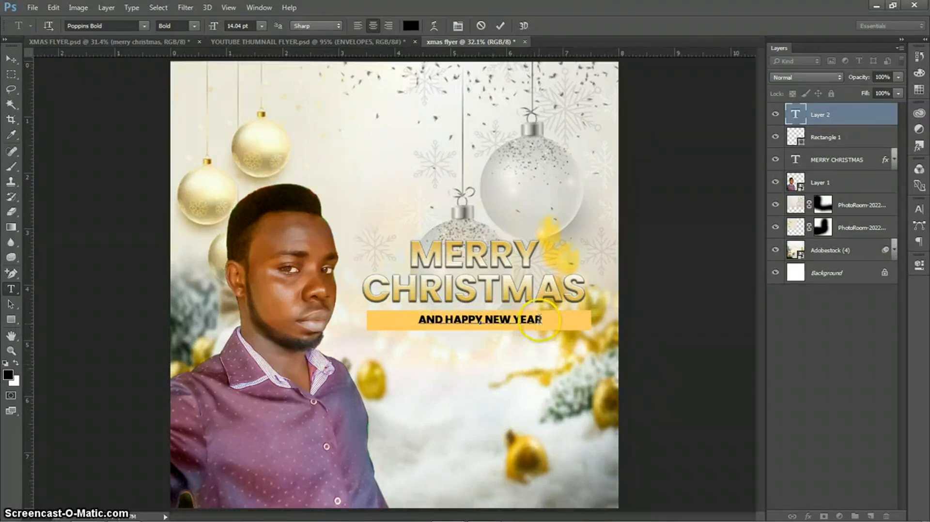
click(501, 29)
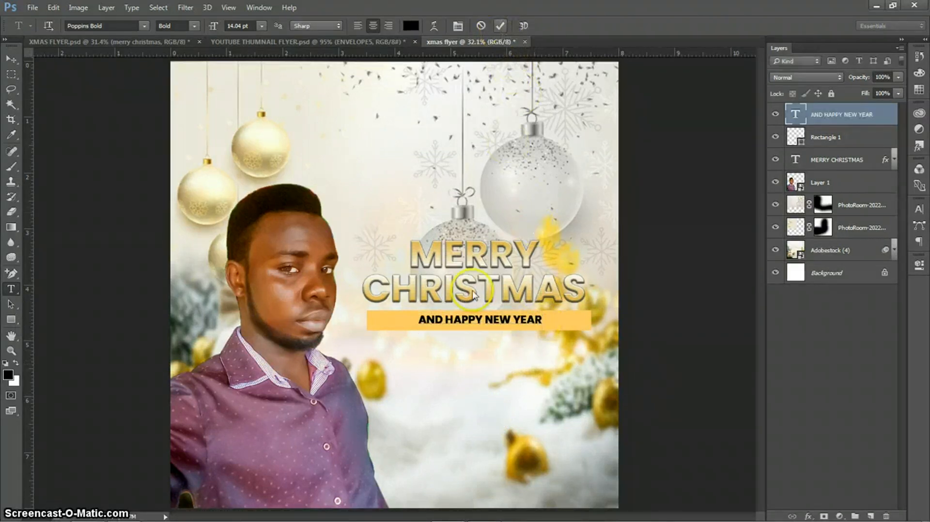
- Enlarge AND HAPPY NEW YEAR to nearly the full width of the gold bar and nudge it down to centre it vertically
key(v)
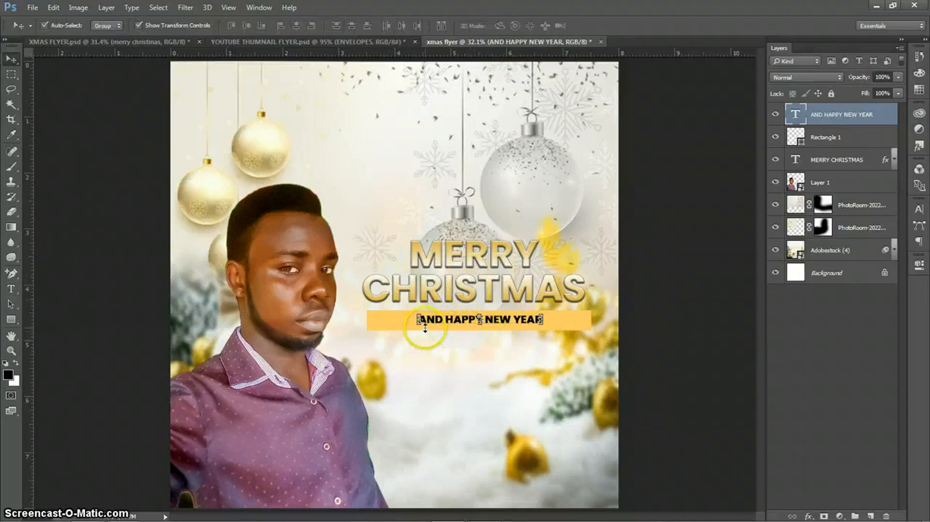
click(417, 321)
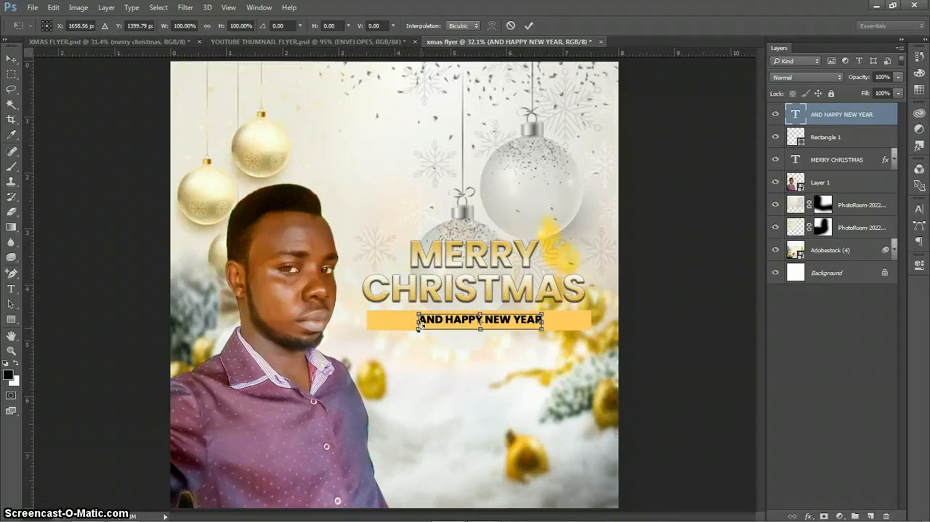
drag(419, 328, 378, 339)
click(529, 26)
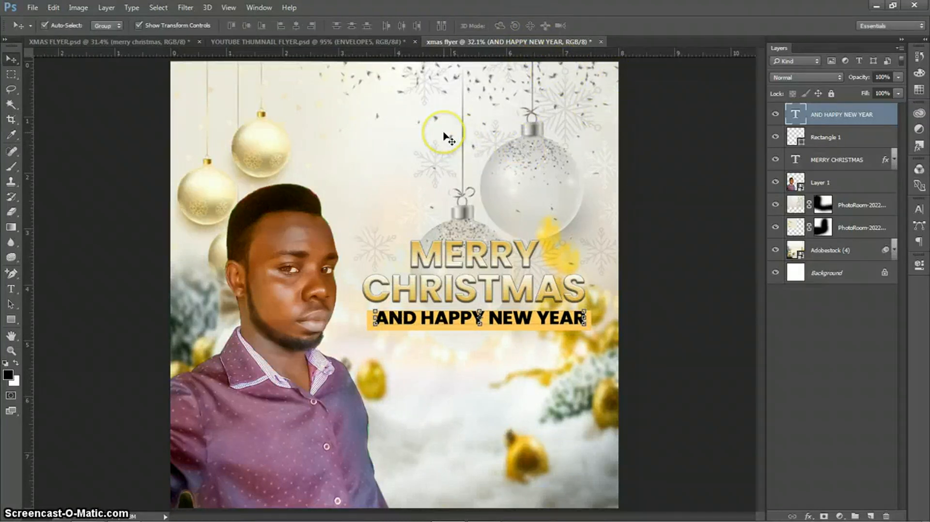
key(Down)
key(Down)
key(Down)
key(Down)
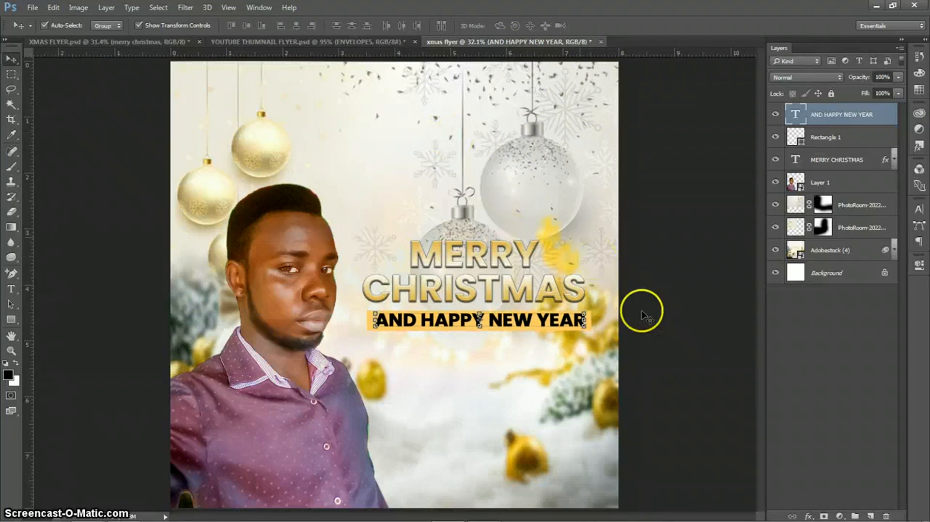
click(797, 325)
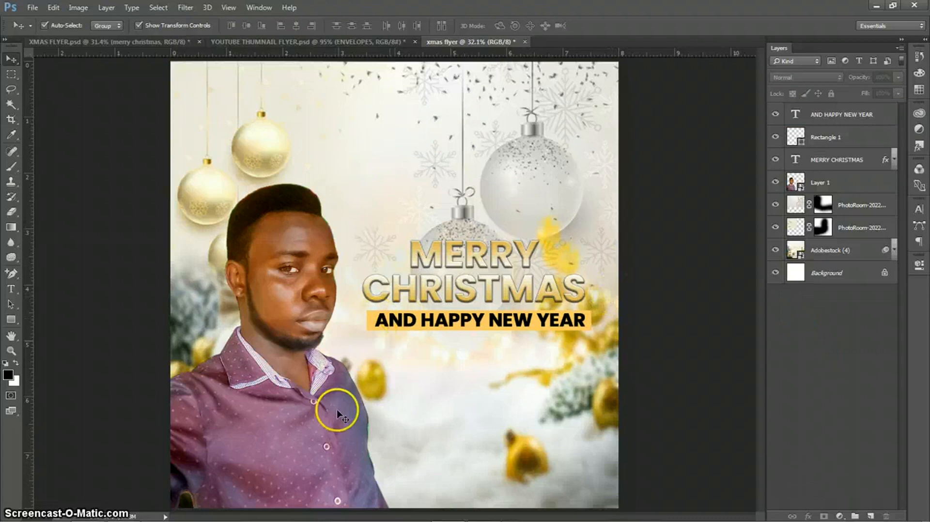
- Add a centred two-line text below the gold bar with @ above WAZICO GRAPHICS GH
click(5, 292)
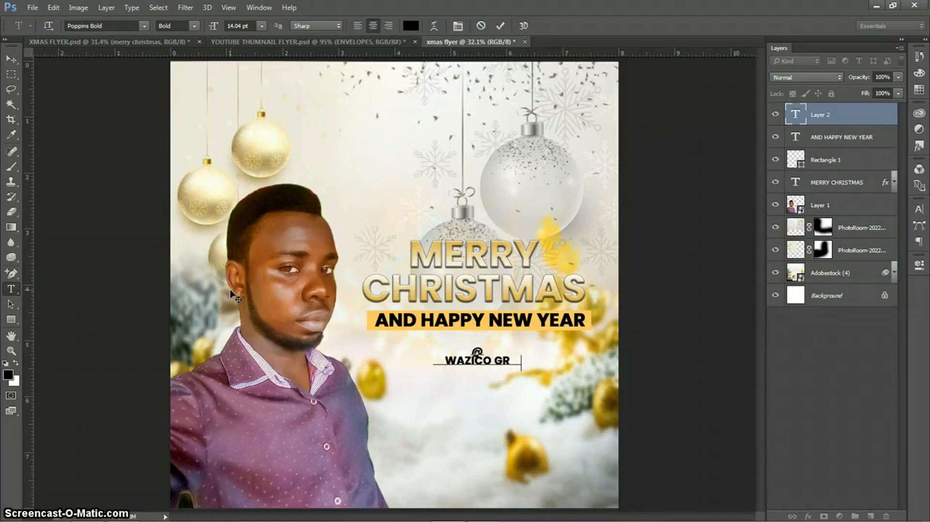
text(APHICS)
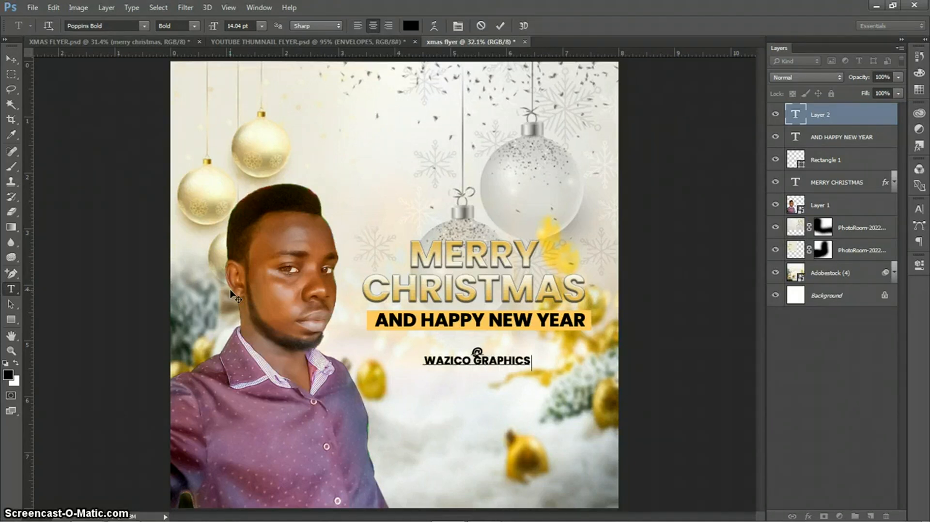
text( GH)
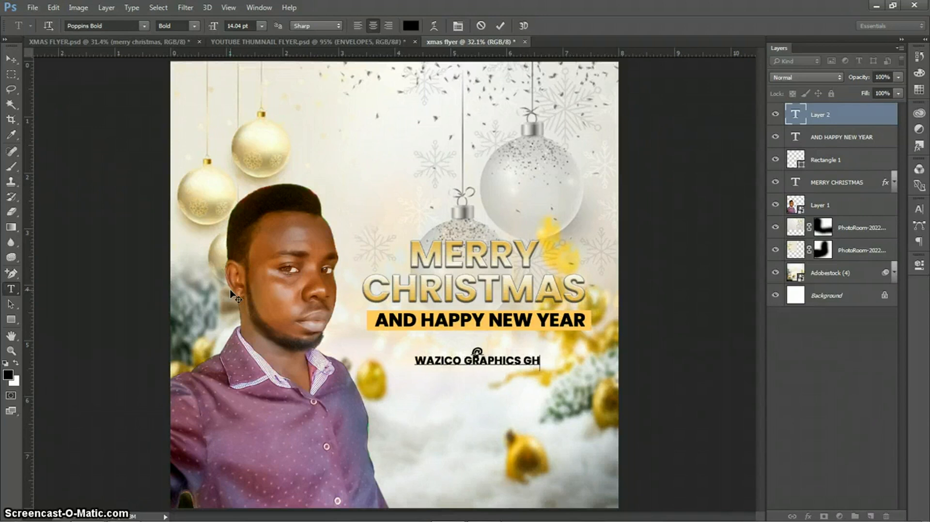
- Set the whole @ WAZICO GRAPHICS GH text to 23.84 pt leading and the Poppins SemiBold style
key(ctrl+a)
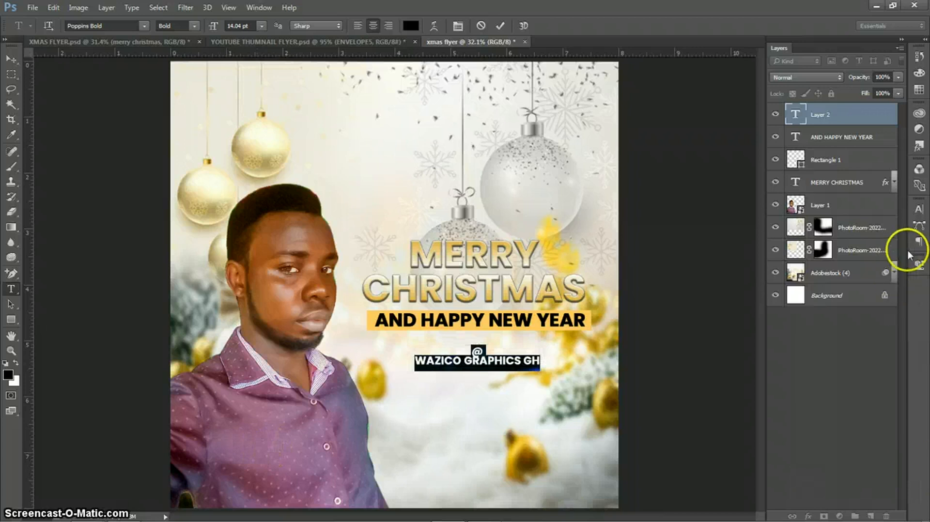
click(917, 211)
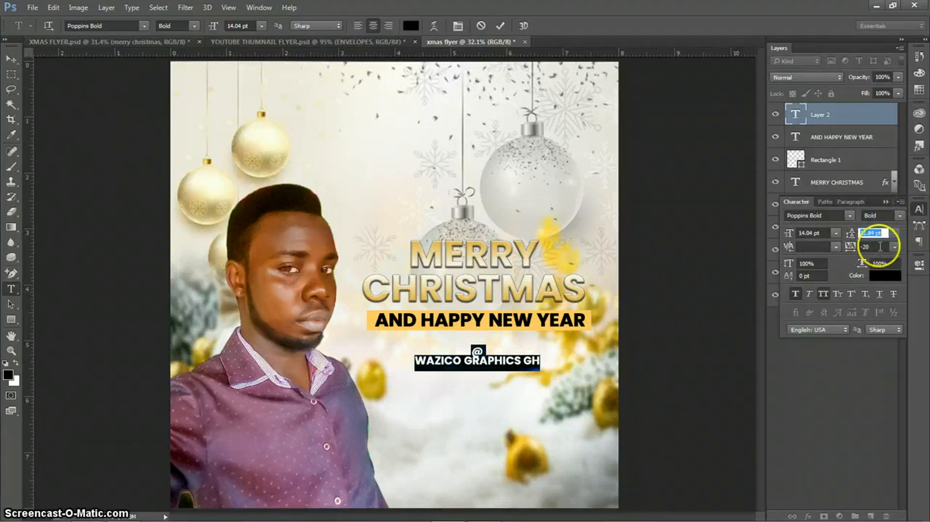
scroll(880, 232, up, 6)
scroll(882, 232, up, 5)
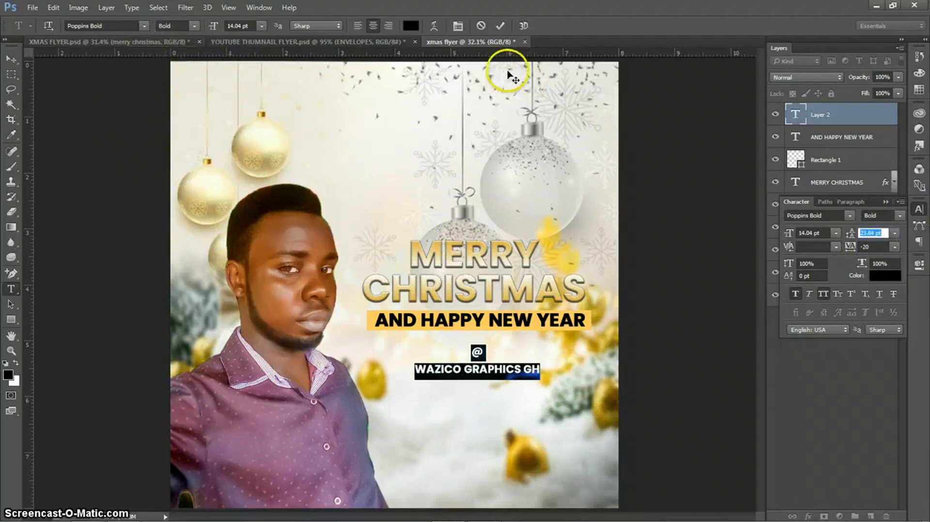
click(143, 25)
click(143, 23)
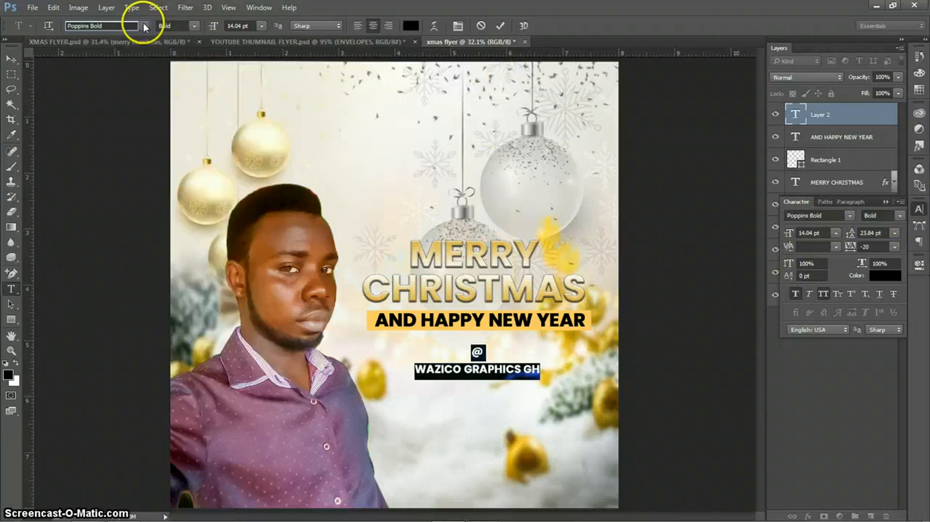
click(195, 27)
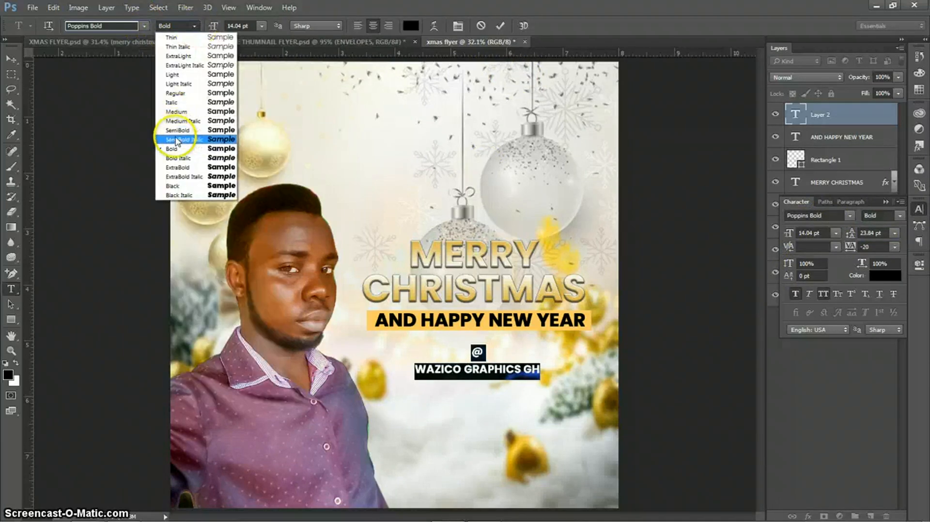
click(188, 131)
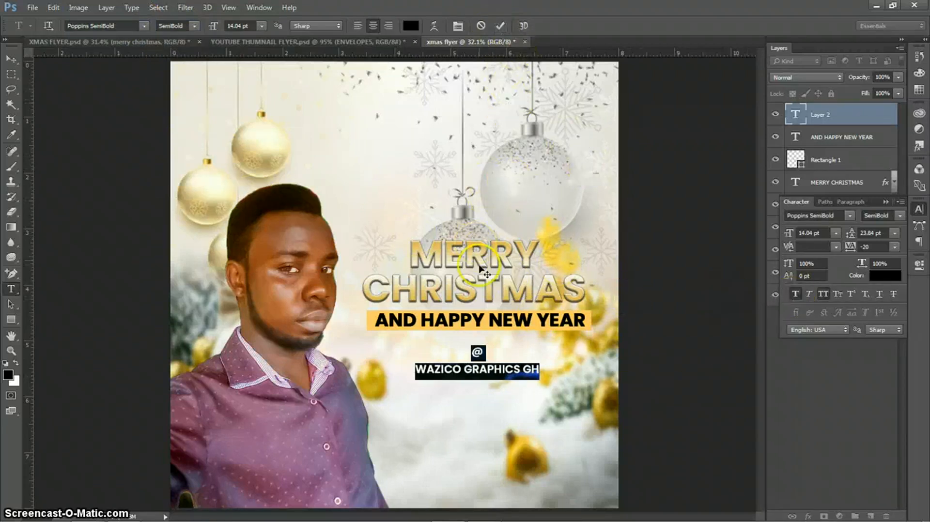
click(500, 26)
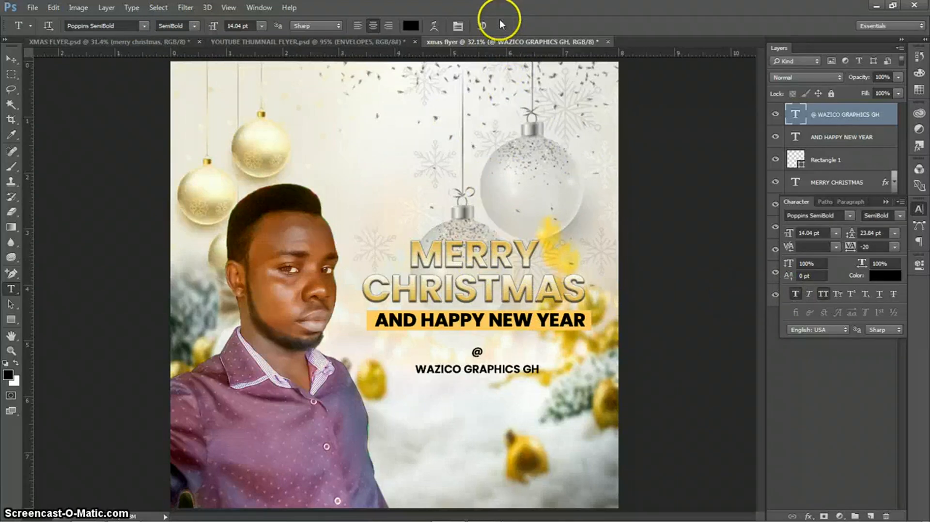
- Move the @ WAZICO GRAPHICS GH text slightly down and left, and scale it to 144.23% below the gold bar
key(v)
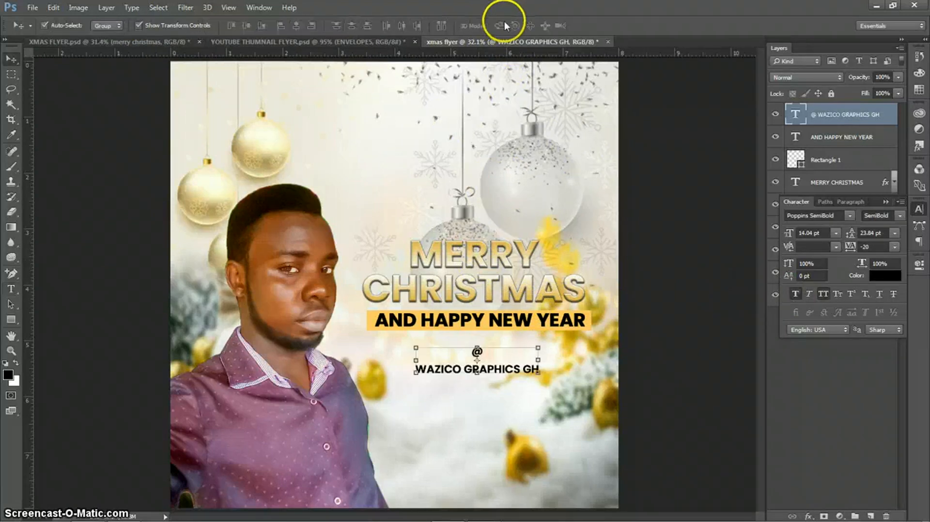
click(410, 364)
drag(433, 371, 434, 372)
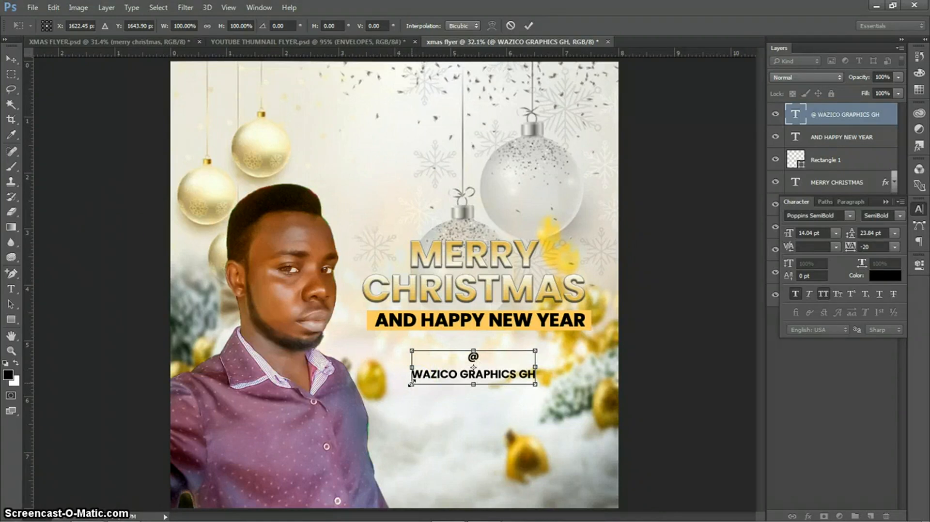
mouse_move(411, 384)
mouse_down()
mouse_move(384, 391)
mouse_move(411, 383)
mouse_up()
click(521, 24)
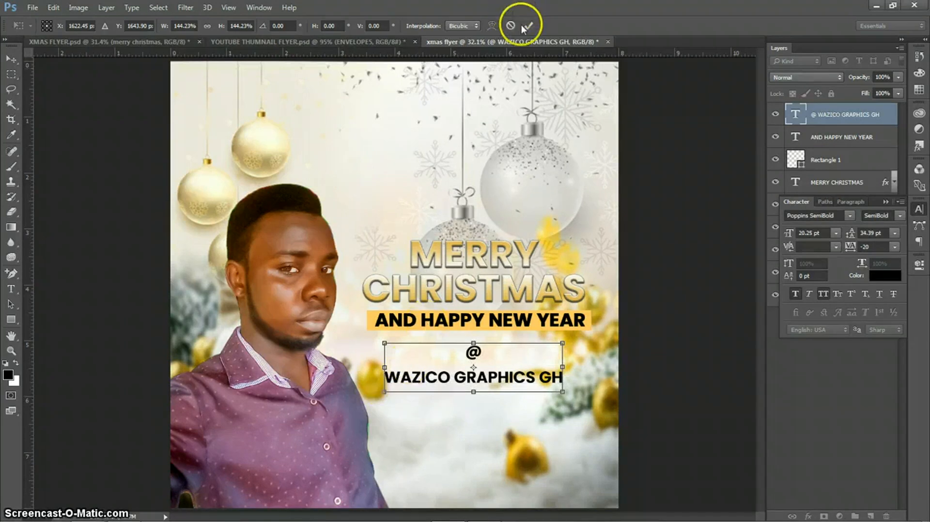
click(779, 370)
click(918, 208)
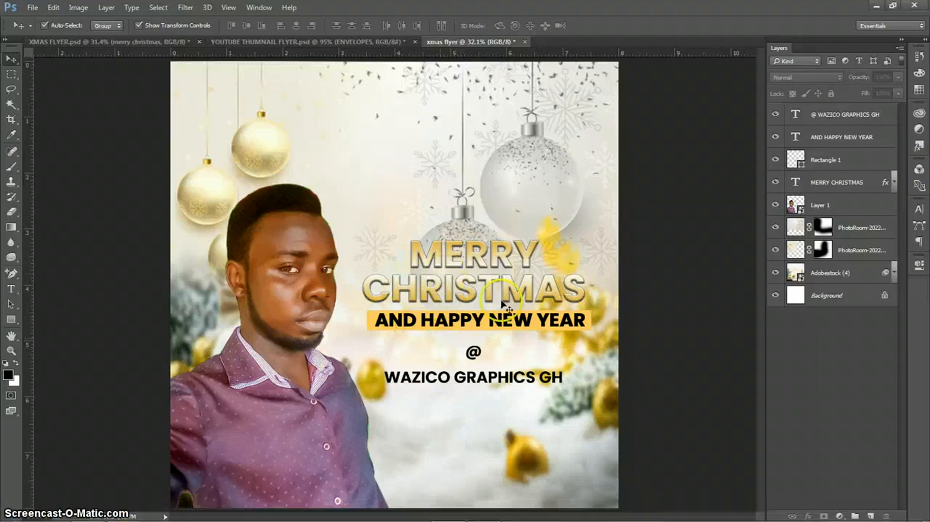
- Review the Stroke and Drop Shadow settings in the layer style of the MERRY CHRISTMAS text
click(475, 383)
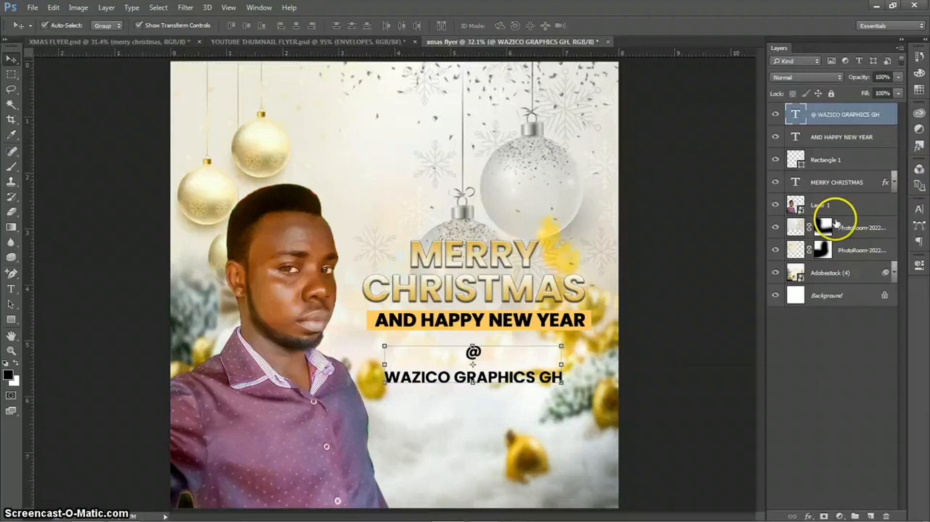
click(894, 182)
click(819, 201)
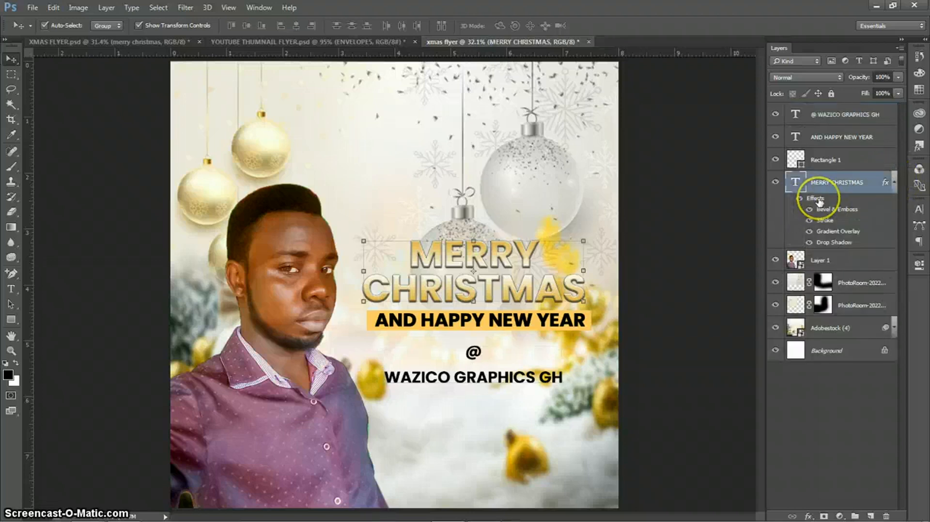
double_click(818, 202)
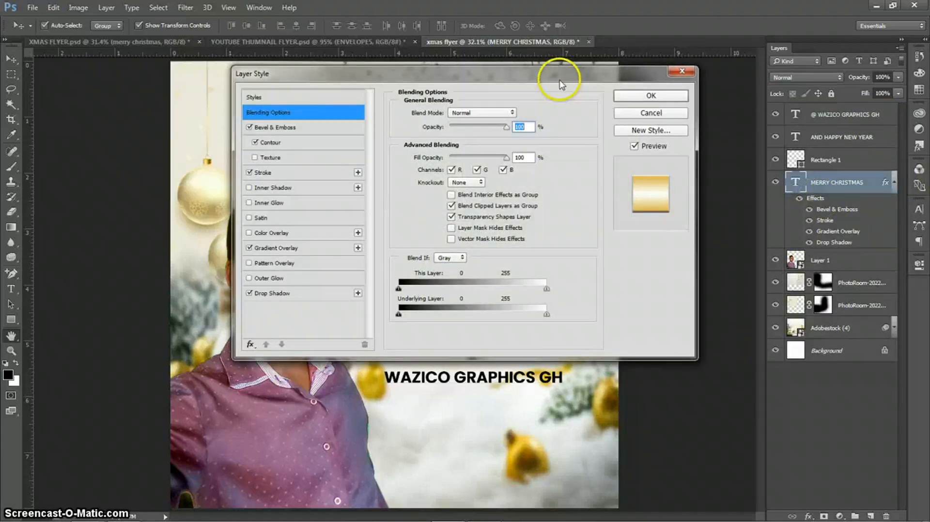
mouse_move(557, 73)
mouse_down()
mouse_move(637, 107)
mouse_move(789, 139)
mouse_up()
click(514, 233)
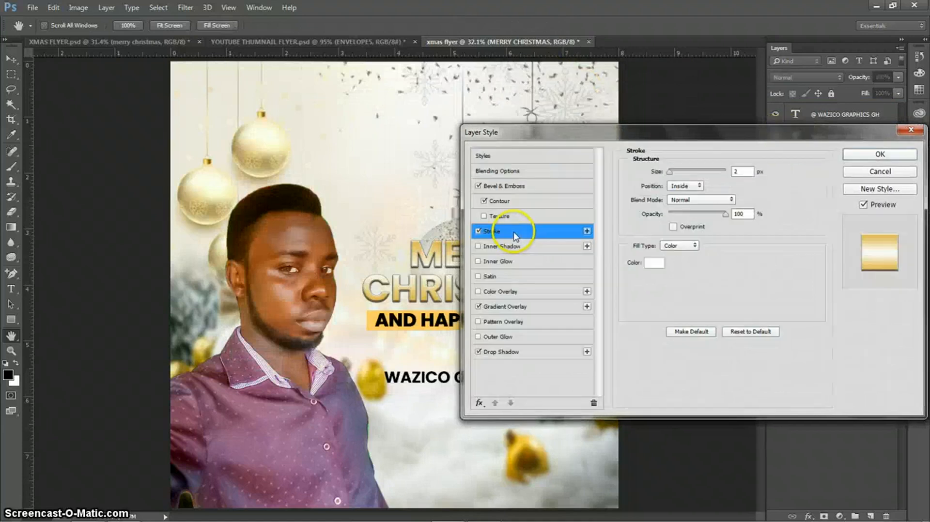
click(508, 354)
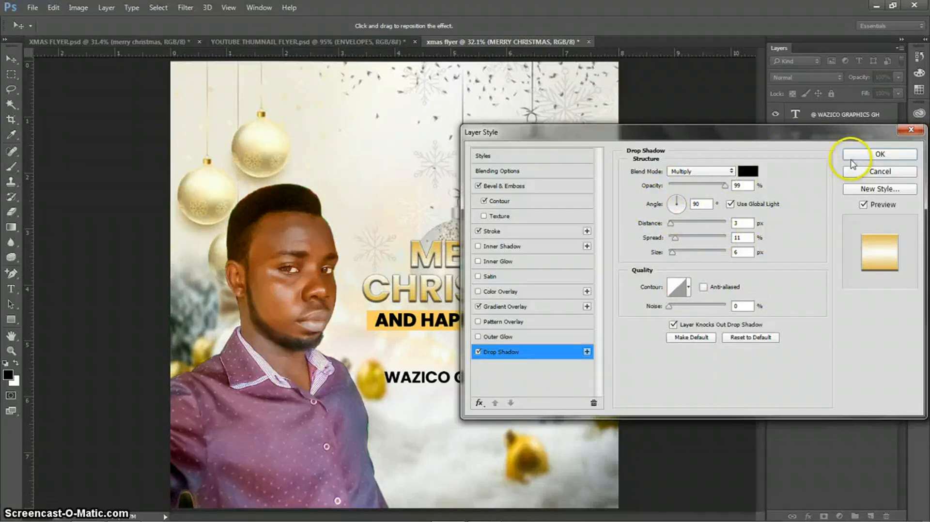
click(852, 154)
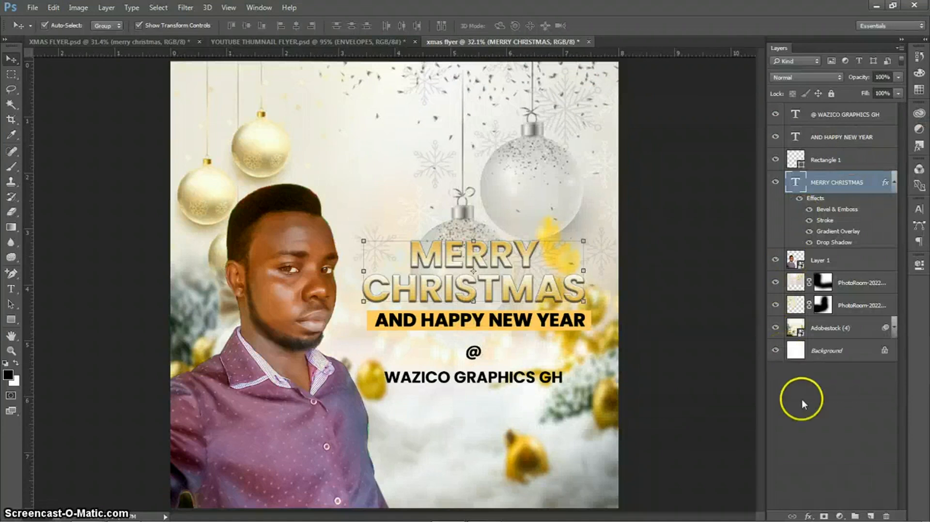
click(895, 183)
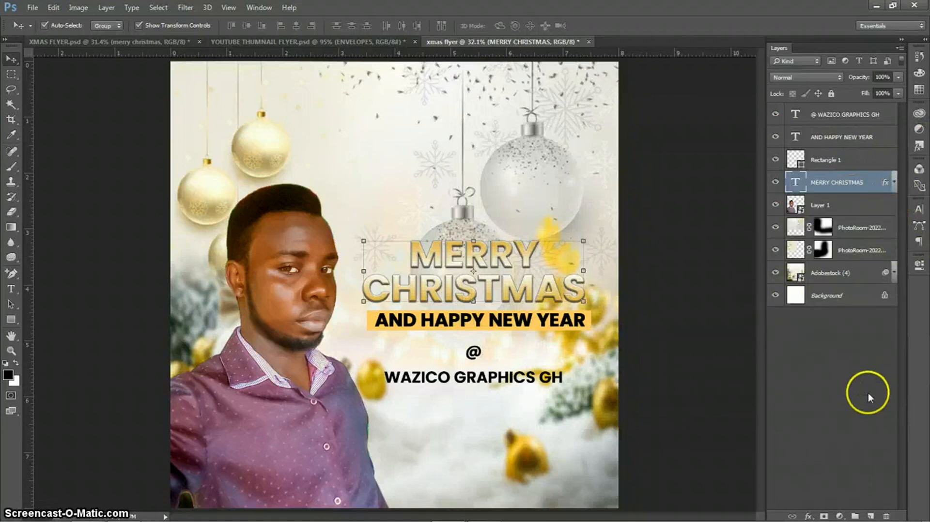
click(861, 394)
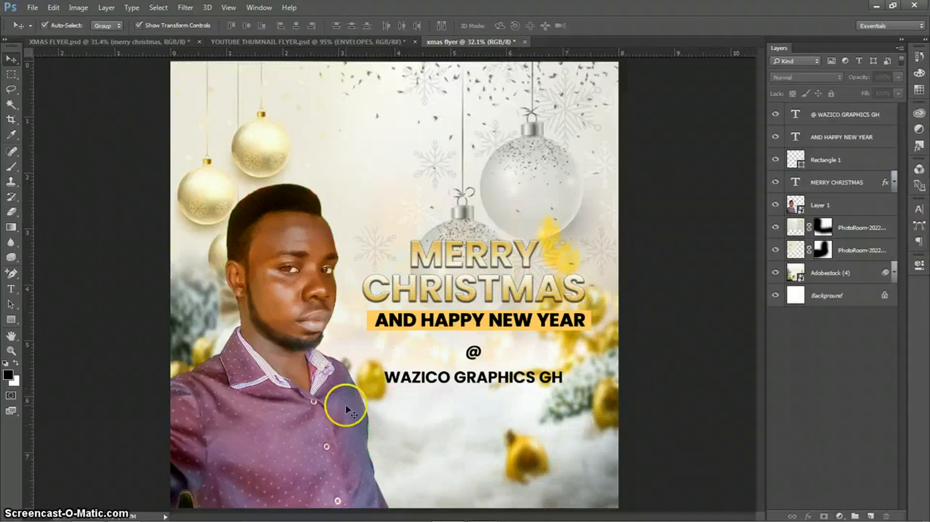
- Switch to Windows Explorer and open the Social Media Icons folder inside Downloads
mouse_move(67, 519)
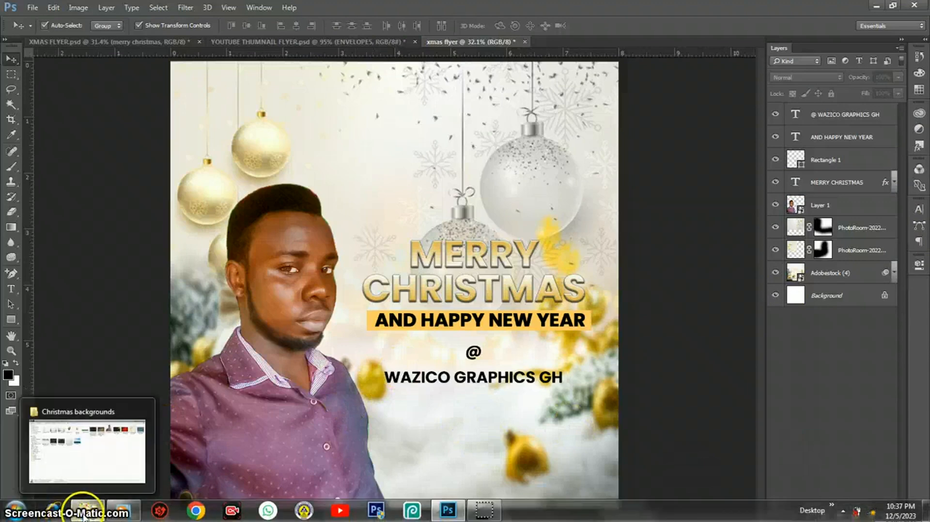
click(92, 474)
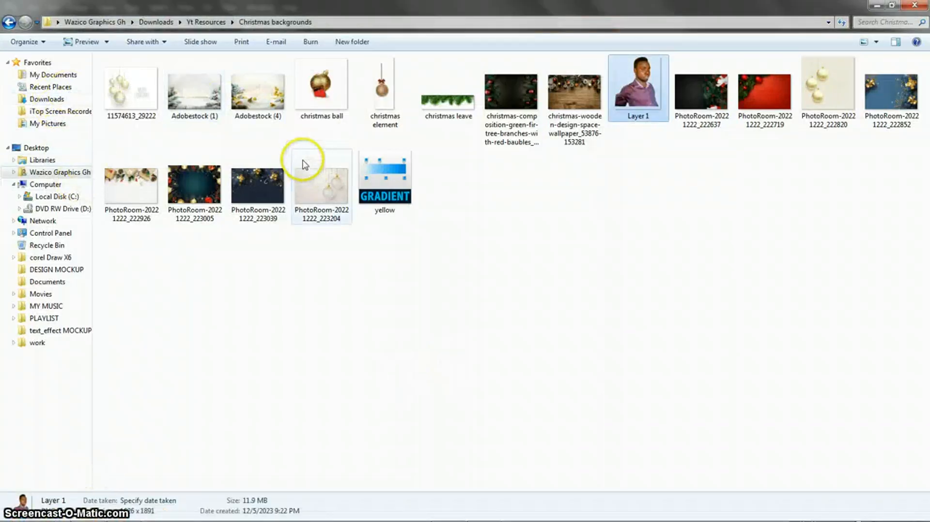
click(180, 22)
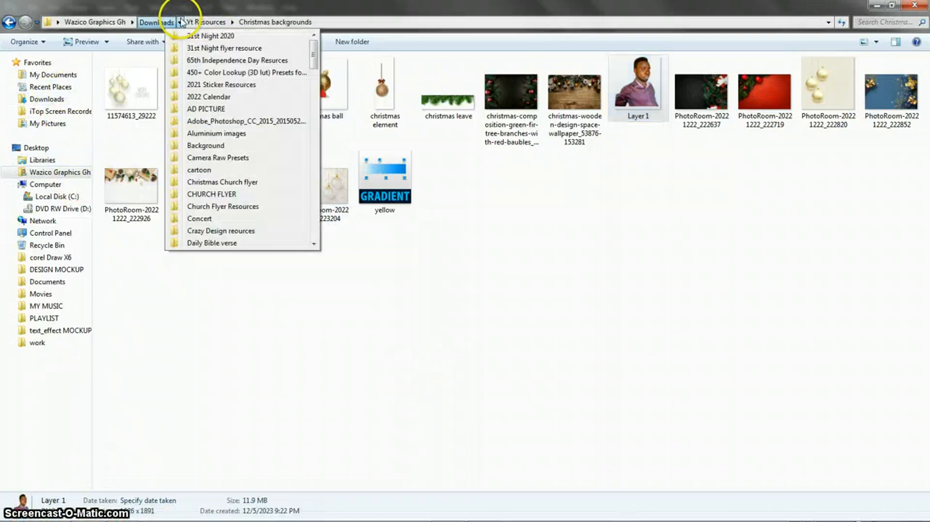
scroll(256, 189, down, 2)
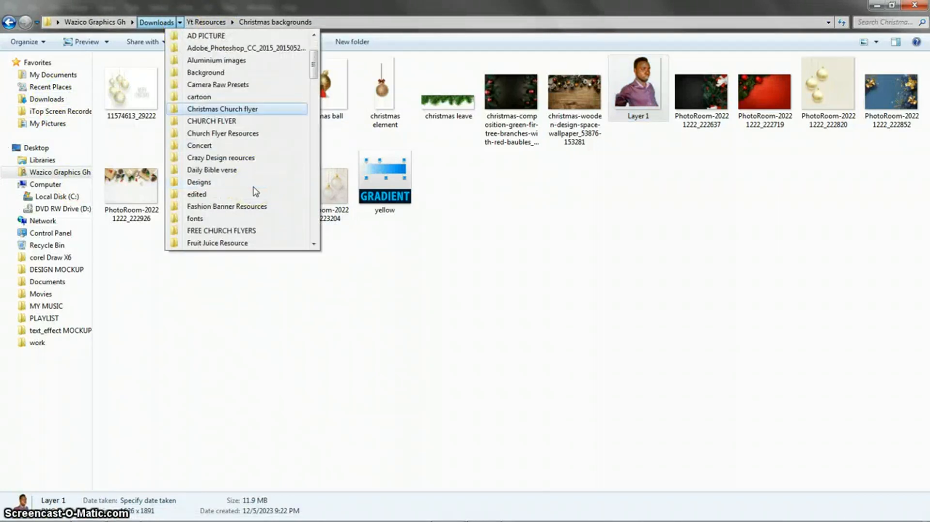
scroll(256, 192, down, 5)
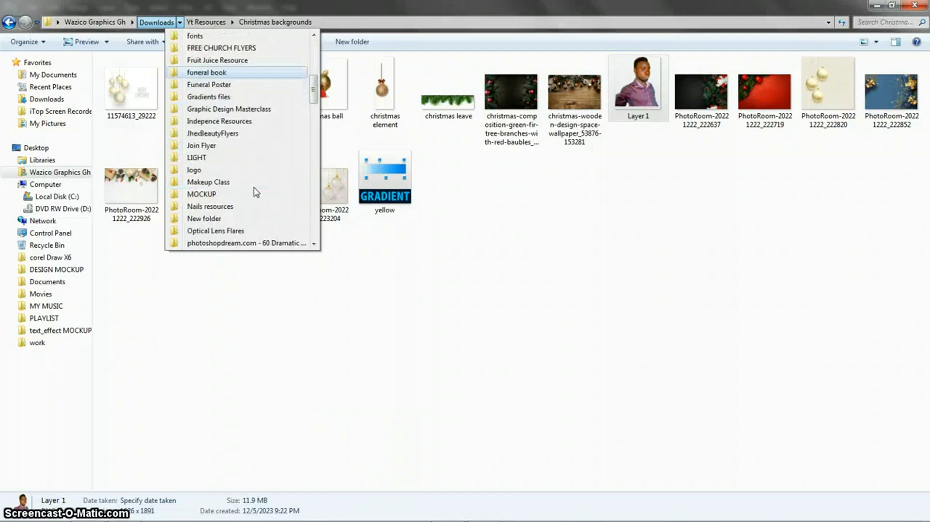
scroll(256, 192, down, 2)
scroll(256, 191, down, 2)
click(206, 170)
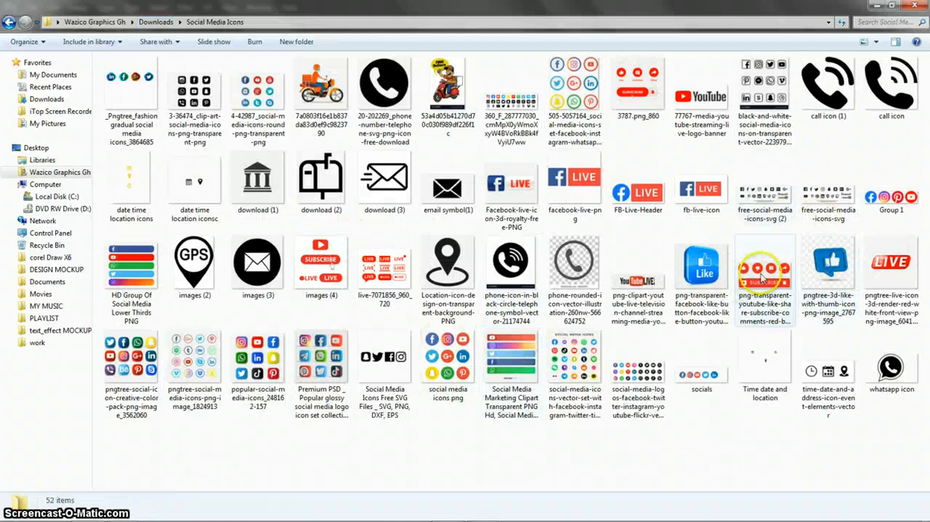
- Place the Group 1 social icons image in the flyer, scaled to about 17% and positioned below the WAZICO GRAPHICS GH text
click(761, 279)
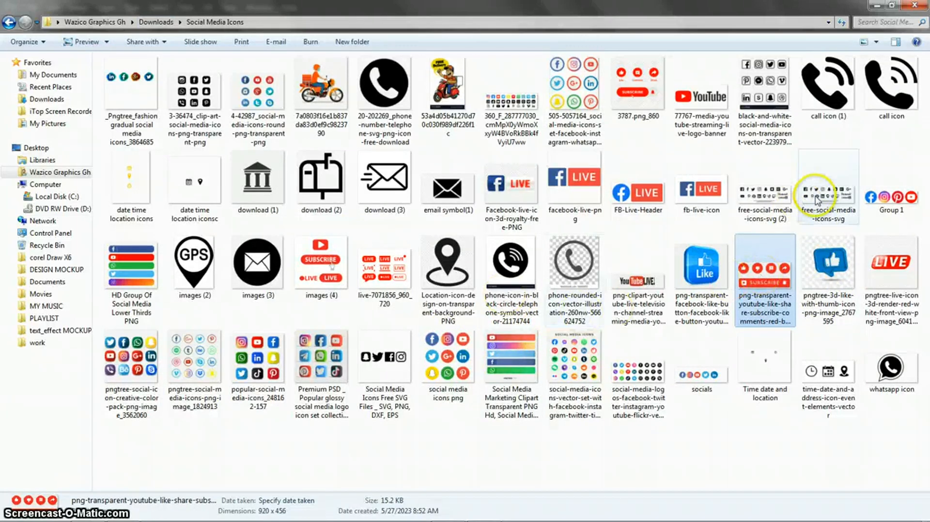
click(893, 212)
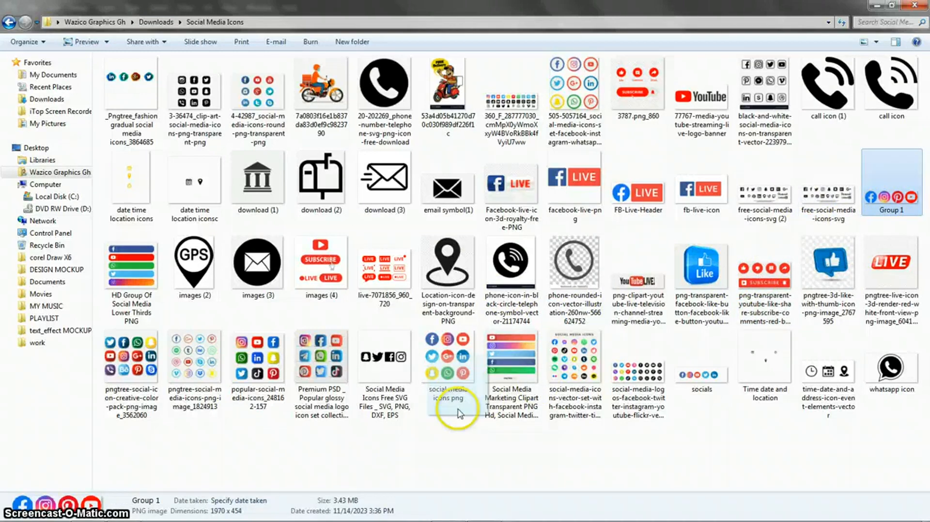
drag(350, 452, 422, 418)
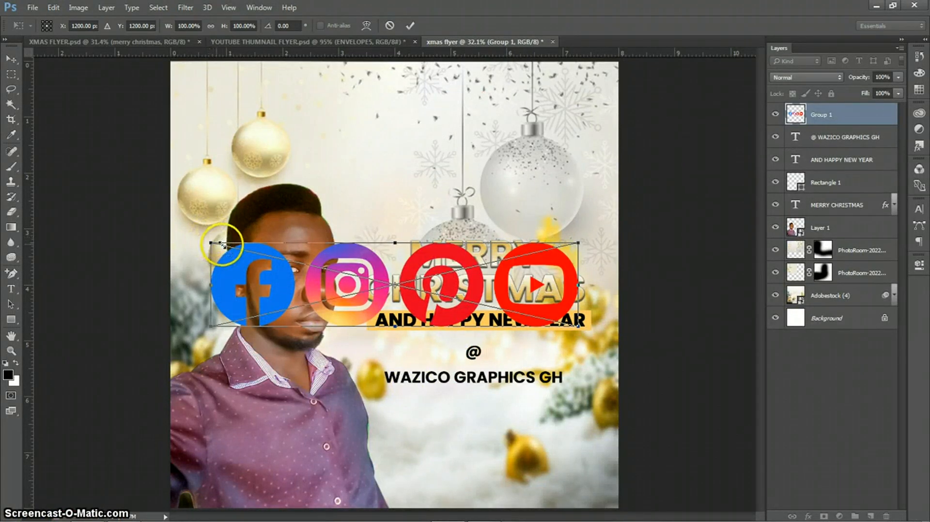
drag(211, 243, 422, 437)
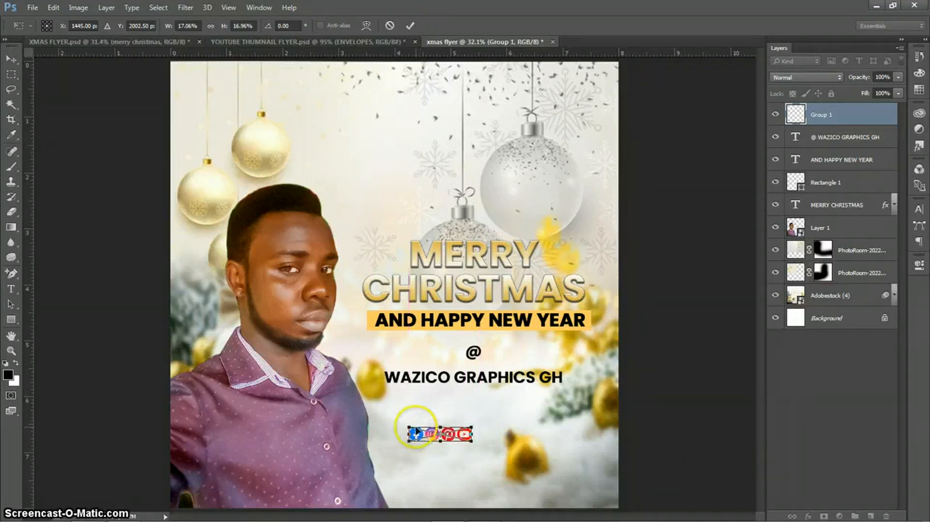
click(411, 25)
click(832, 356)
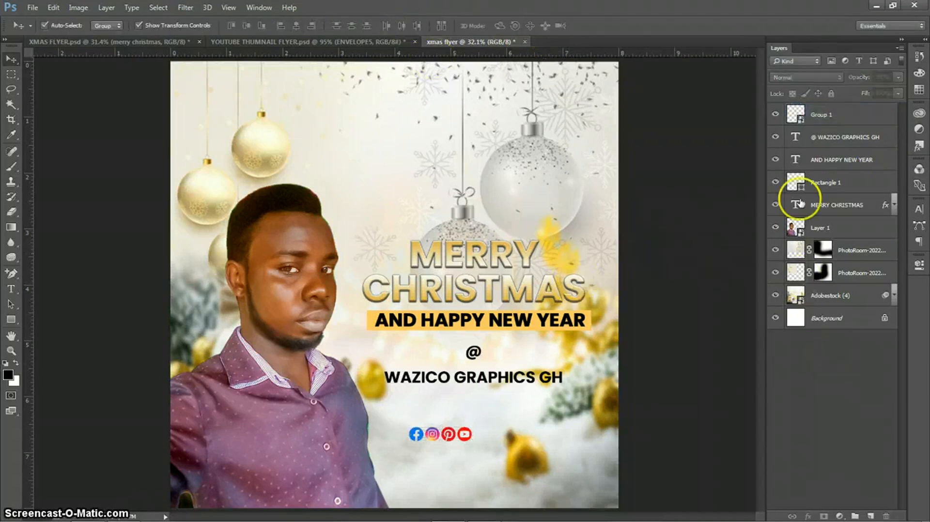
- Scale the @ WAZICO GRAPHICS GH text to 112.54% and move it about 0.11 in right and 0.04 in down
click(838, 154)
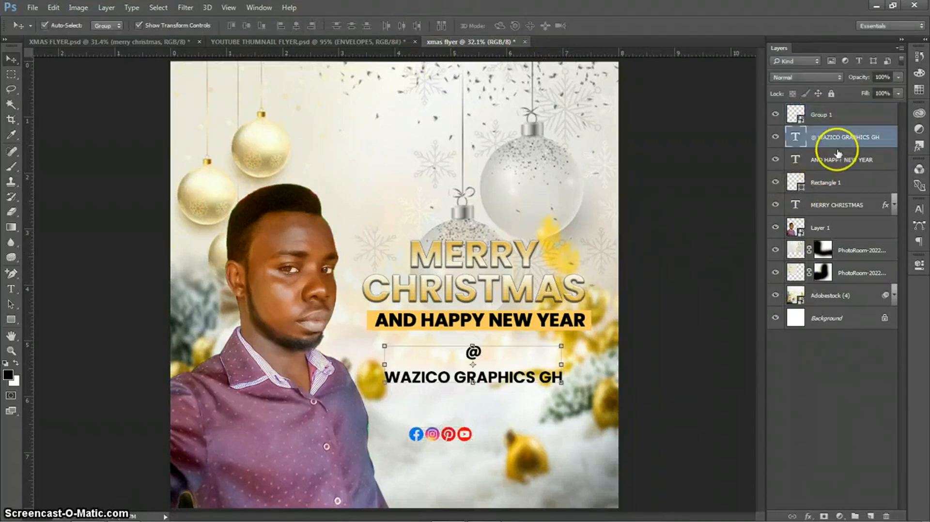
key(ctrl+t)
click(383, 388)
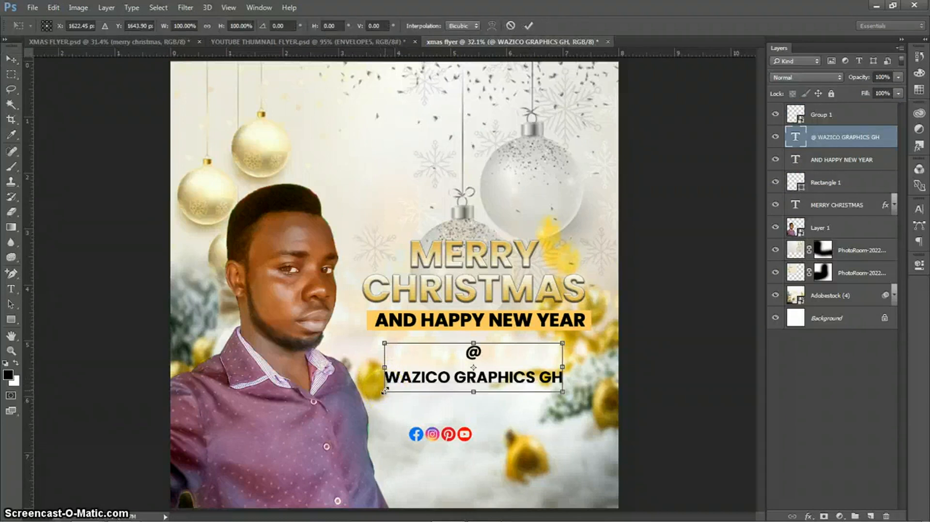
drag(385, 390, 437, 388)
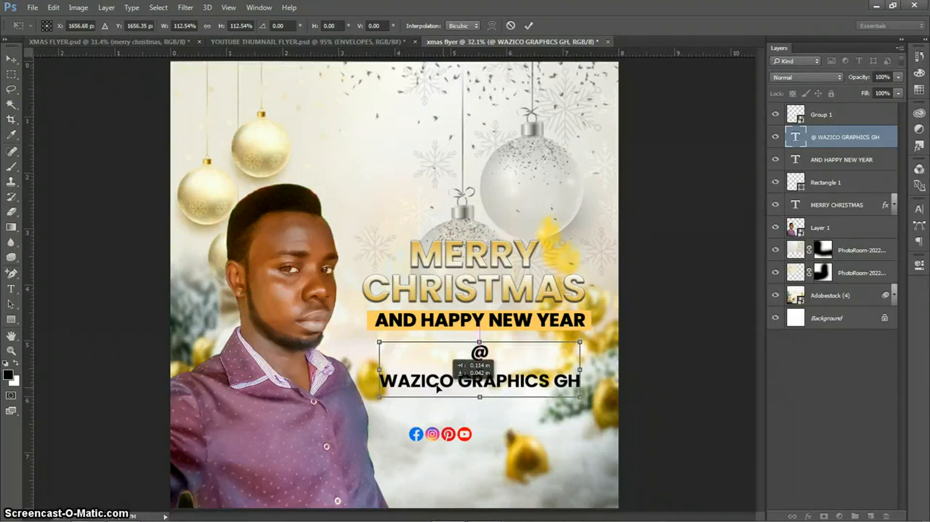
click(529, 26)
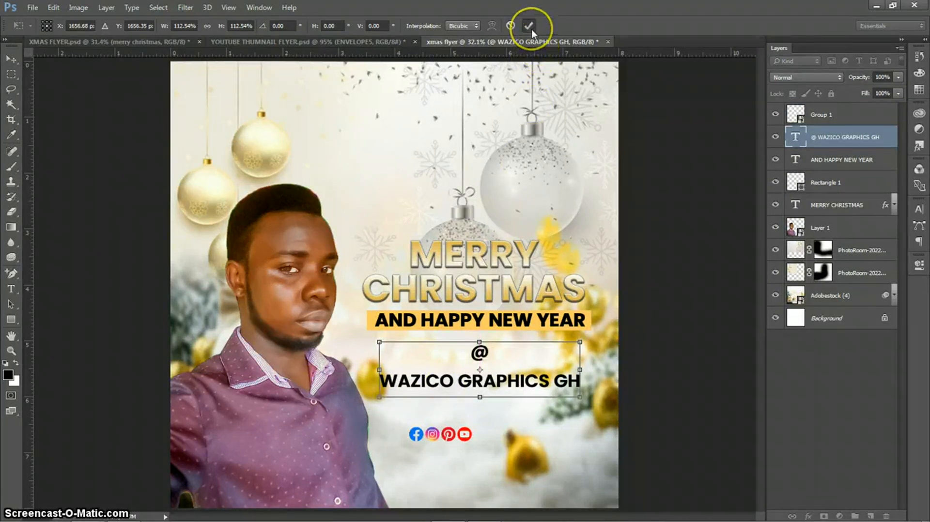
click(833, 432)
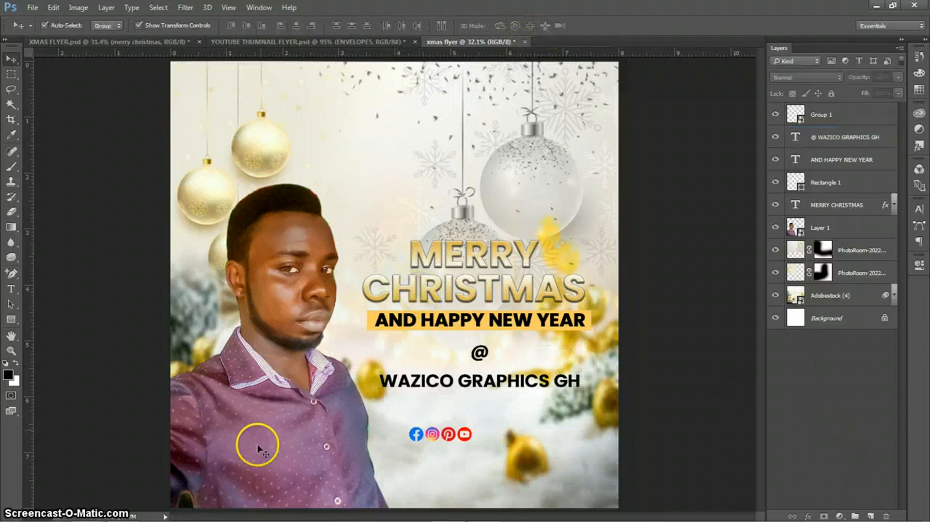
mouse_move(88, 509)
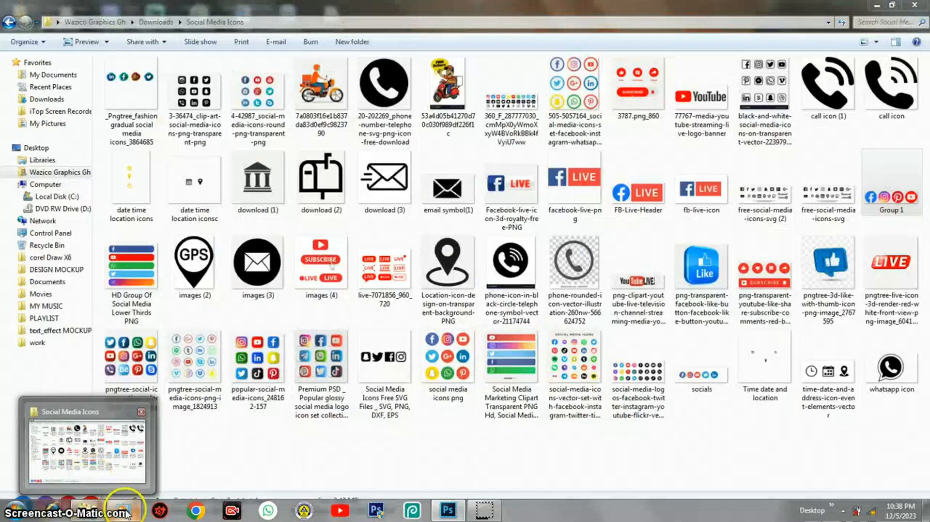
mouse_move(120, 489)
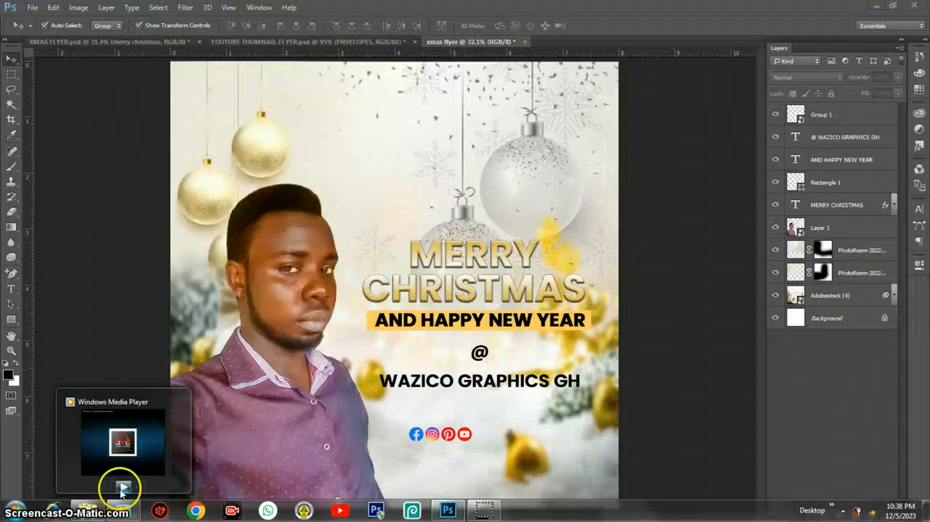
click(83, 461)
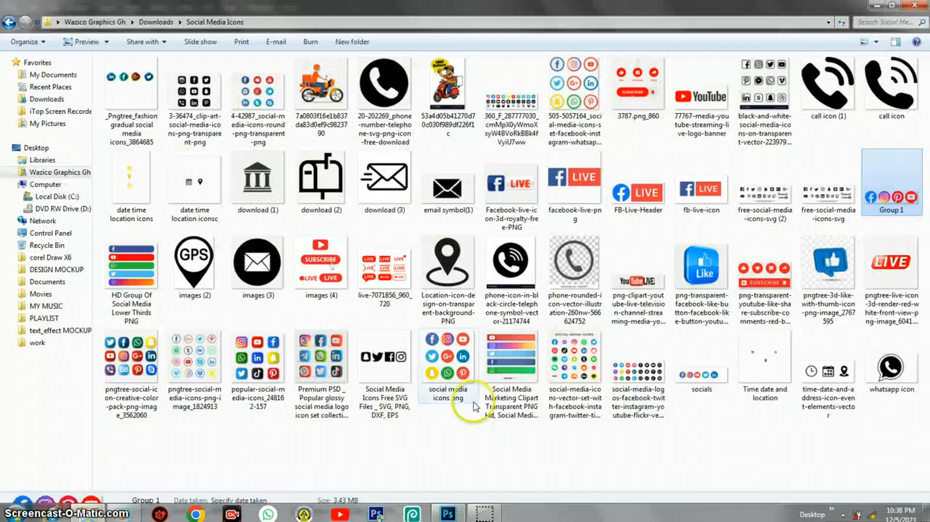
click(771, 270)
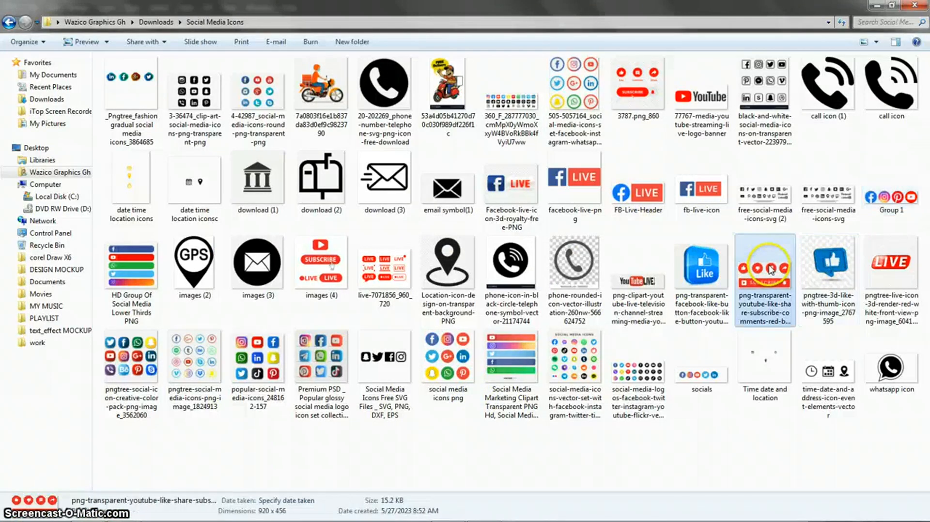
drag(771, 270, 601, 304)
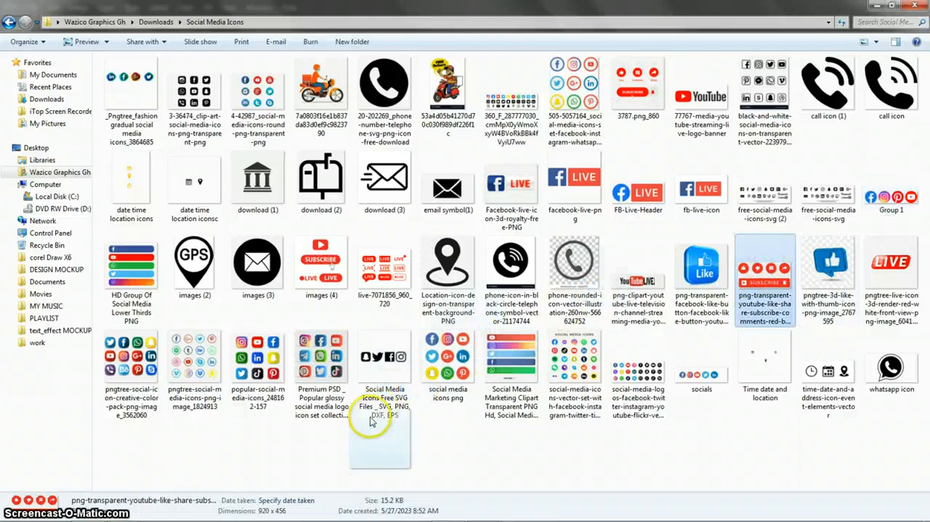
mouse_move(427, 511)
drag(436, 515, 808, 383)
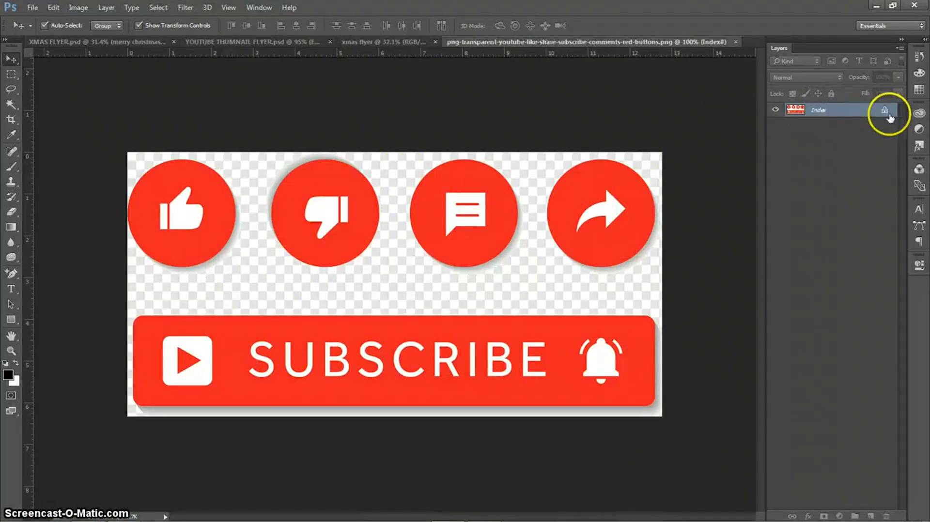
drag(545, 40, 429, 119)
click(766, 117)
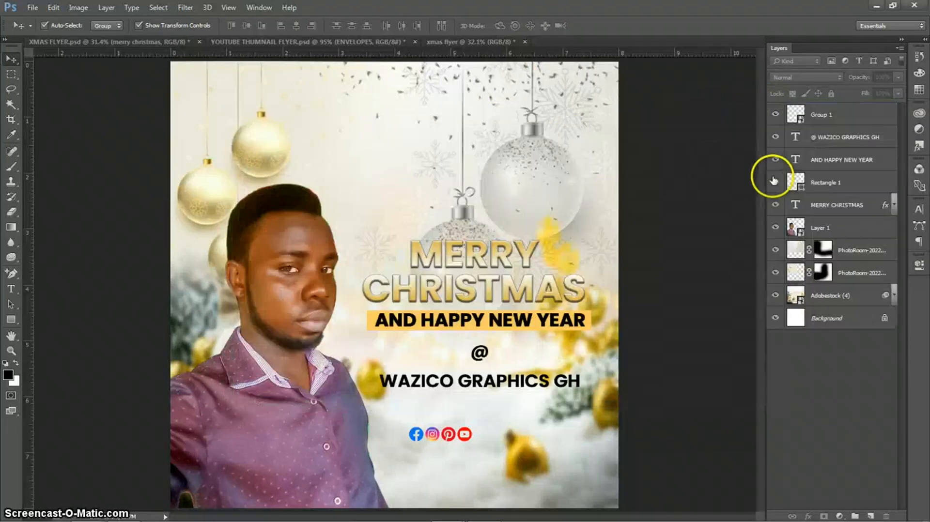
- Place the red YouTube like-share-subscribe buttons PNG from the Social Media Icons folder in the flyer at full canvas width
mouse_move(93, 509)
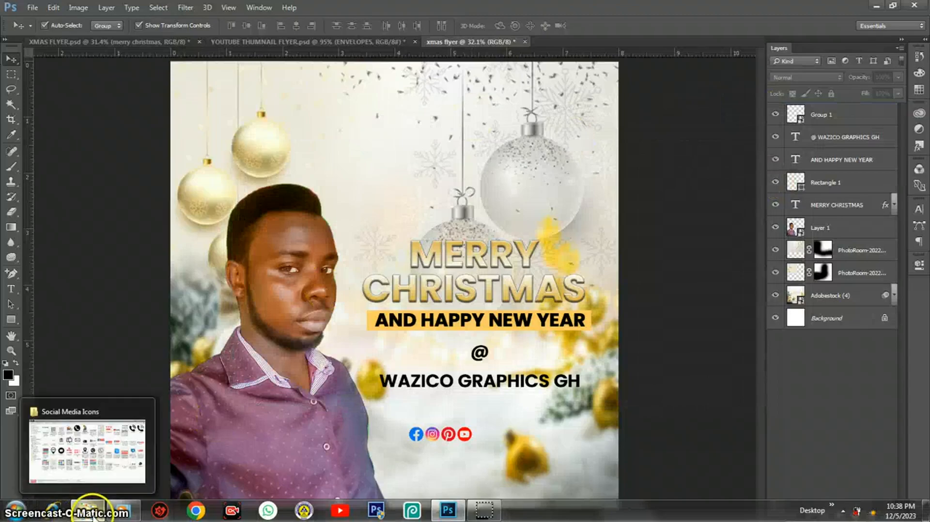
click(92, 453)
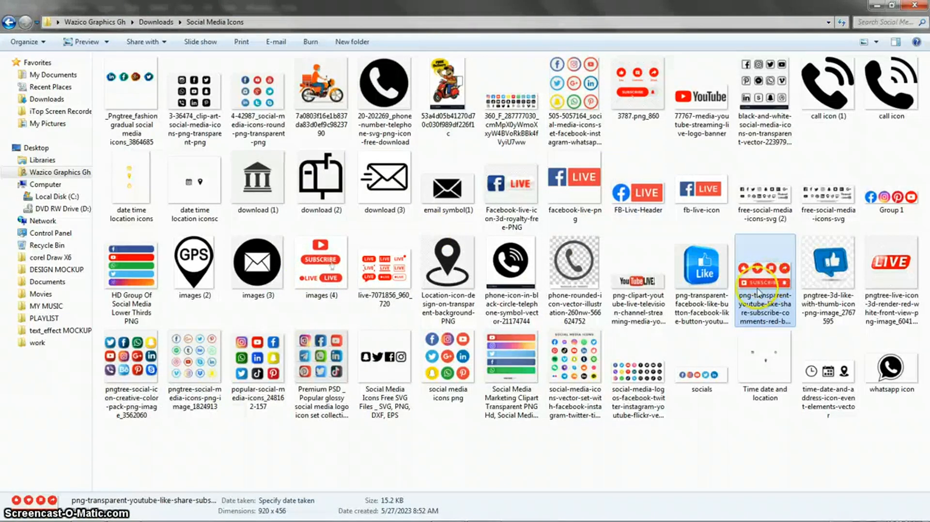
drag(758, 291, 378, 364)
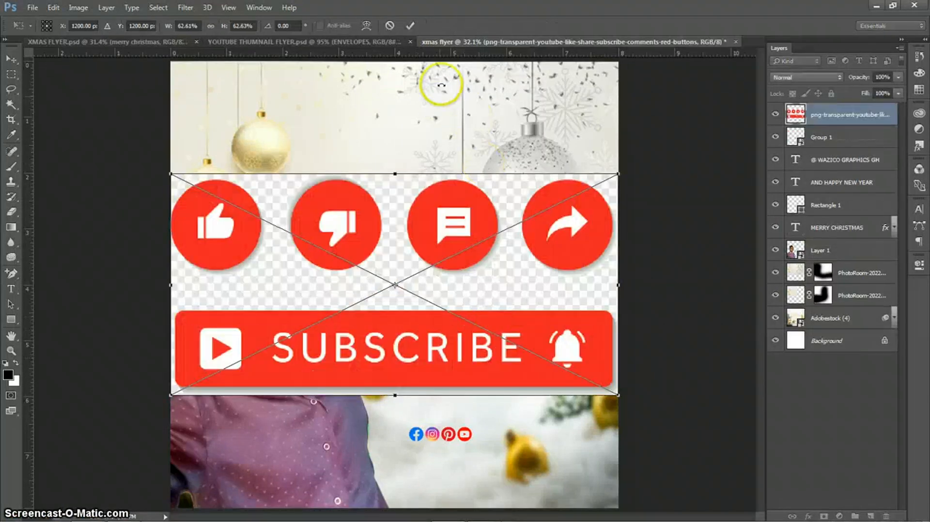
click(409, 26)
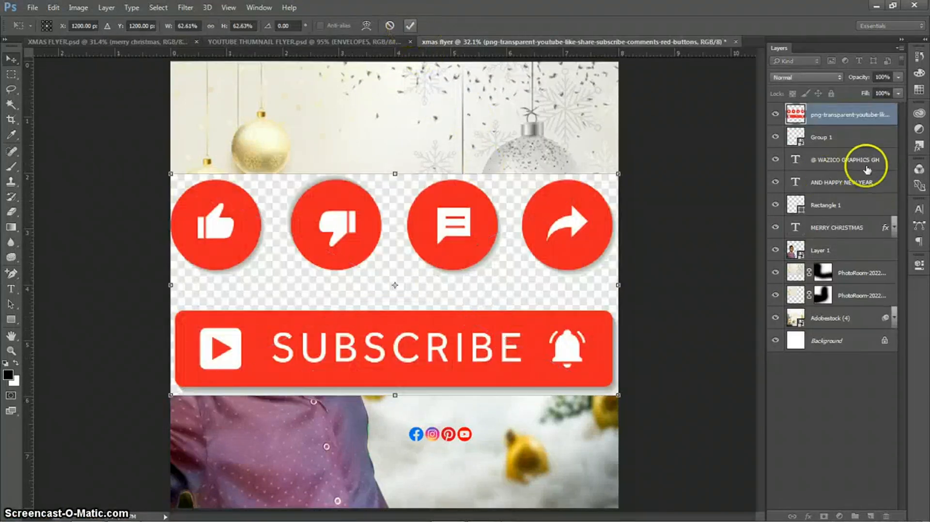
- Open the layer commands for the placed like-share-subscribe buttons image
right_click(841, 117)
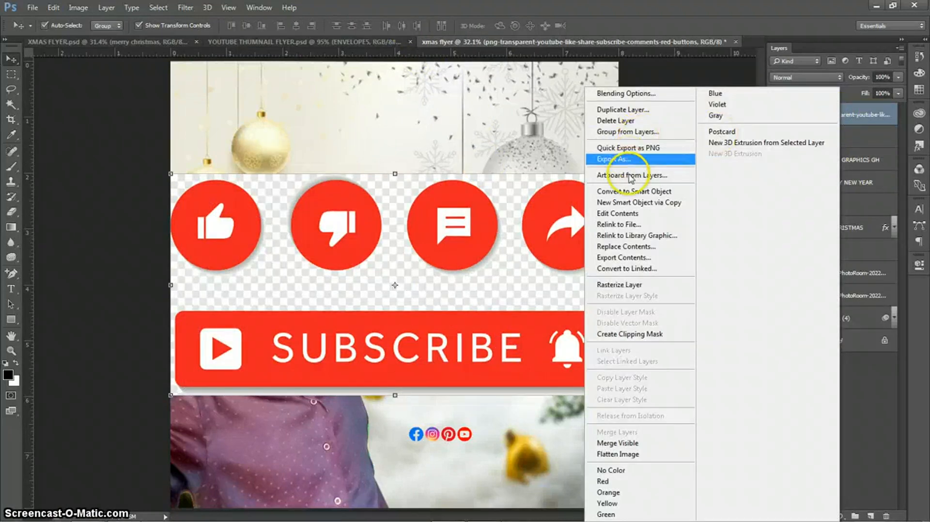